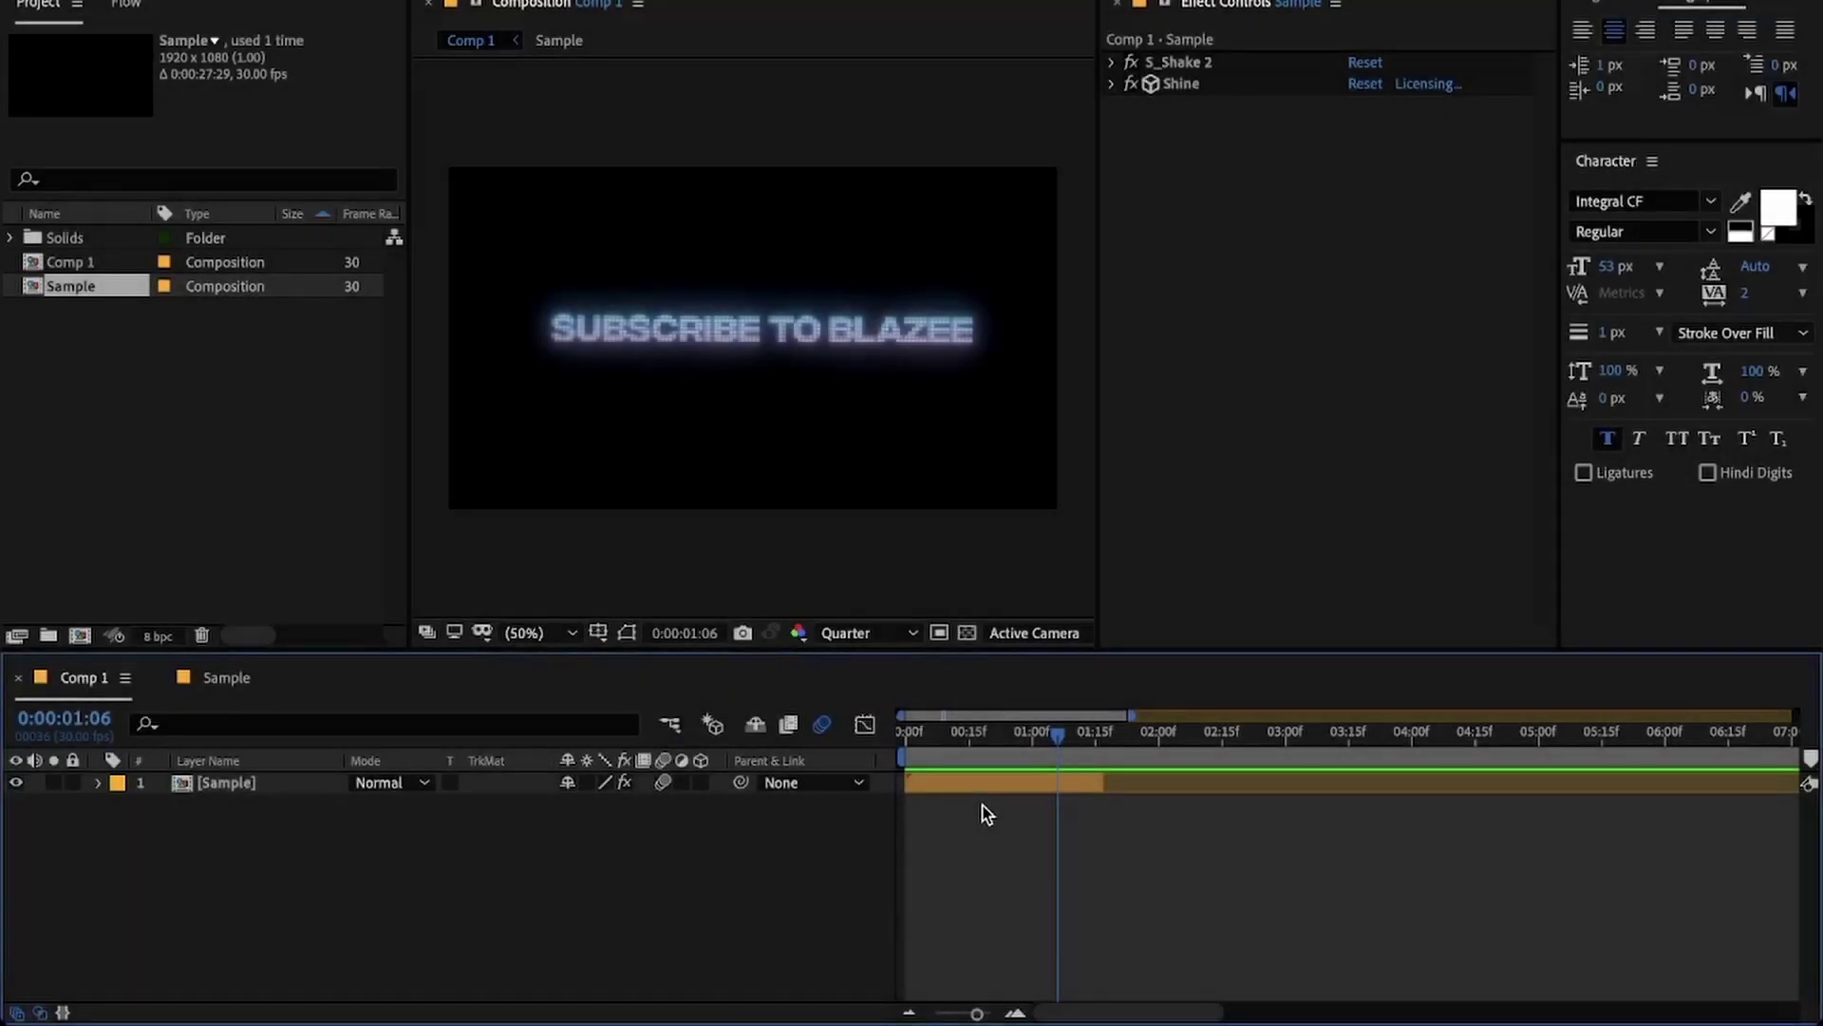
# - Preview the Sample animation in Comp 1 from the start
pyautogui.click(962, 792)
pyautogui.moveTo(942, 730); pyautogui.dragTo(855, 736)
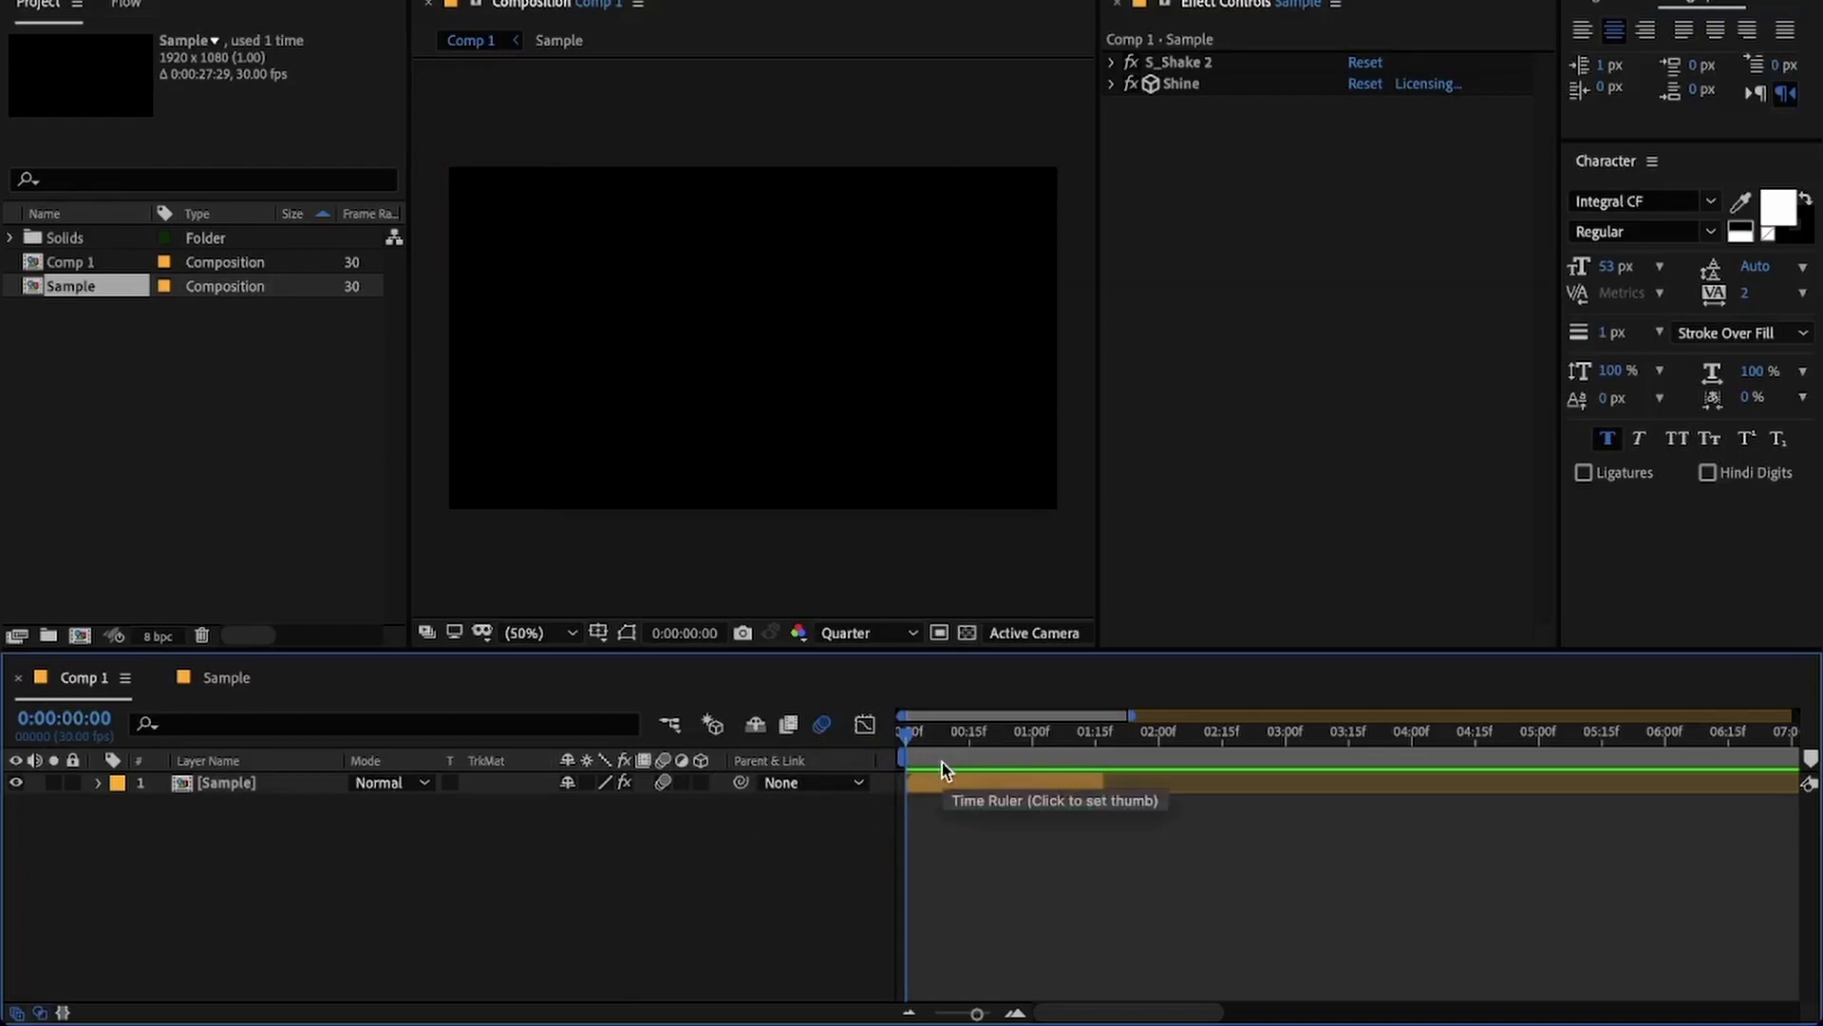
pyautogui.press('space')
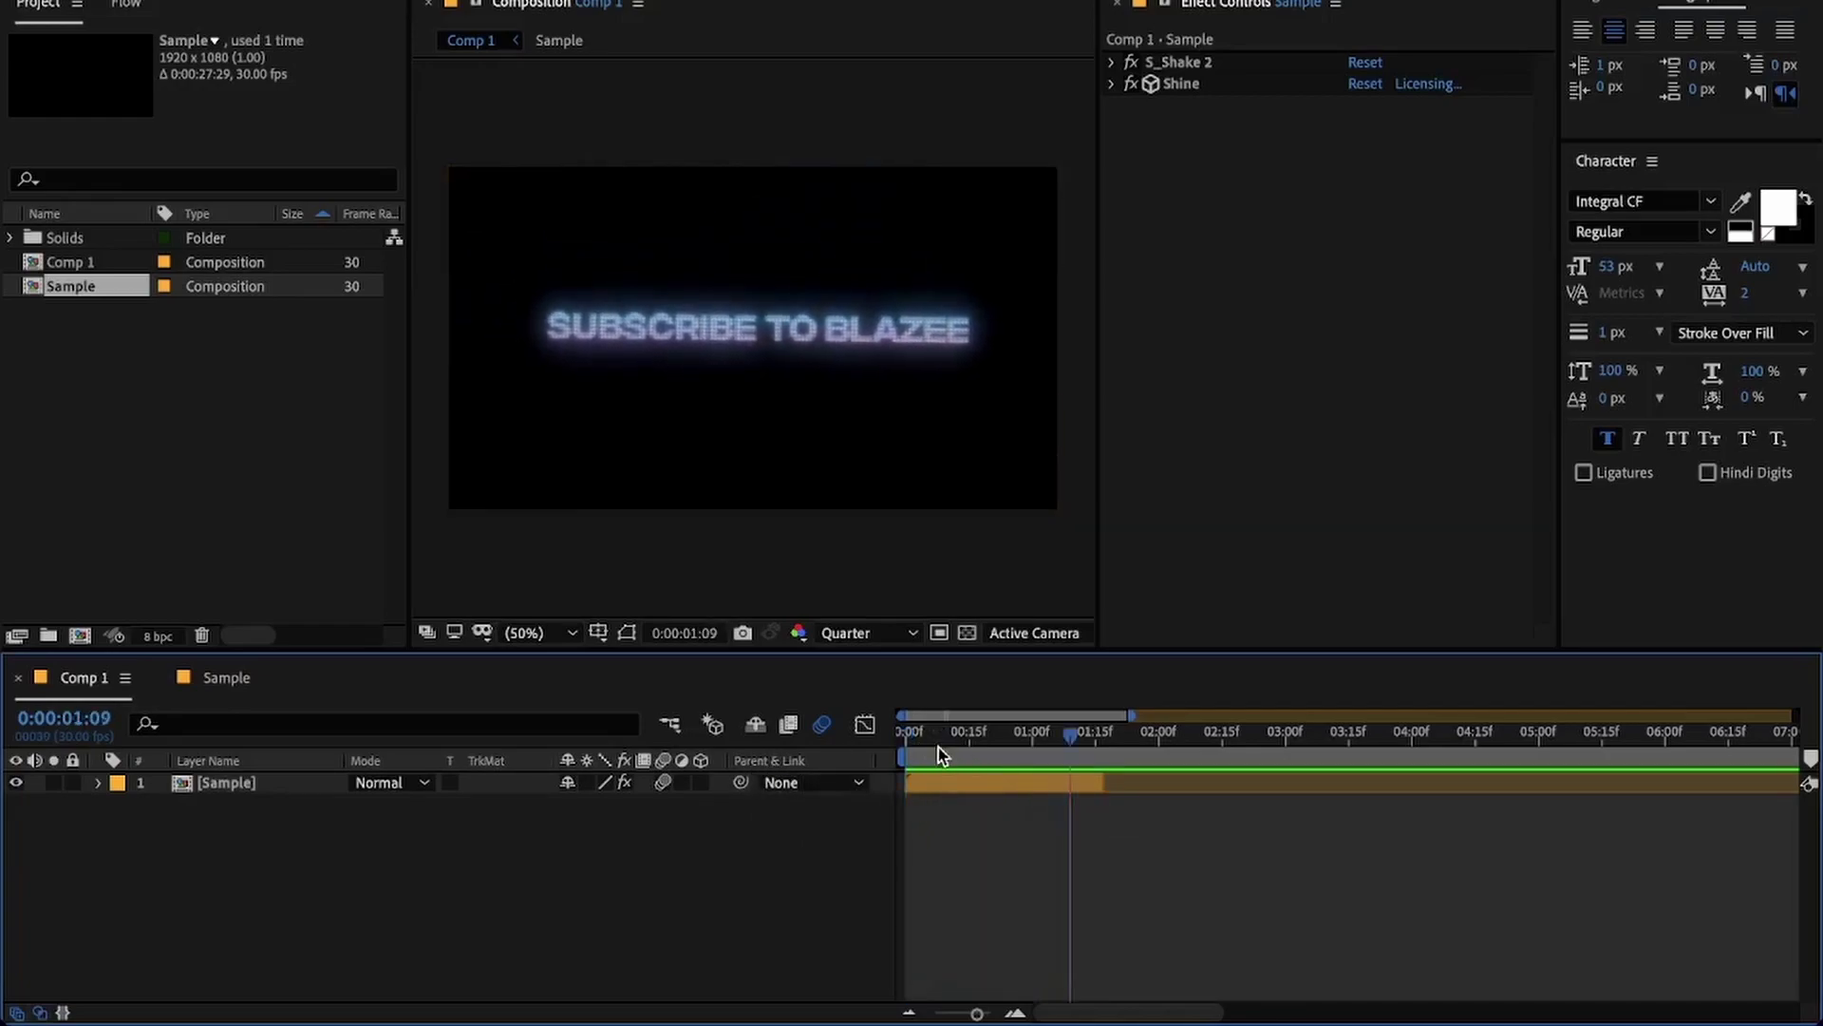
pyautogui.press('space')
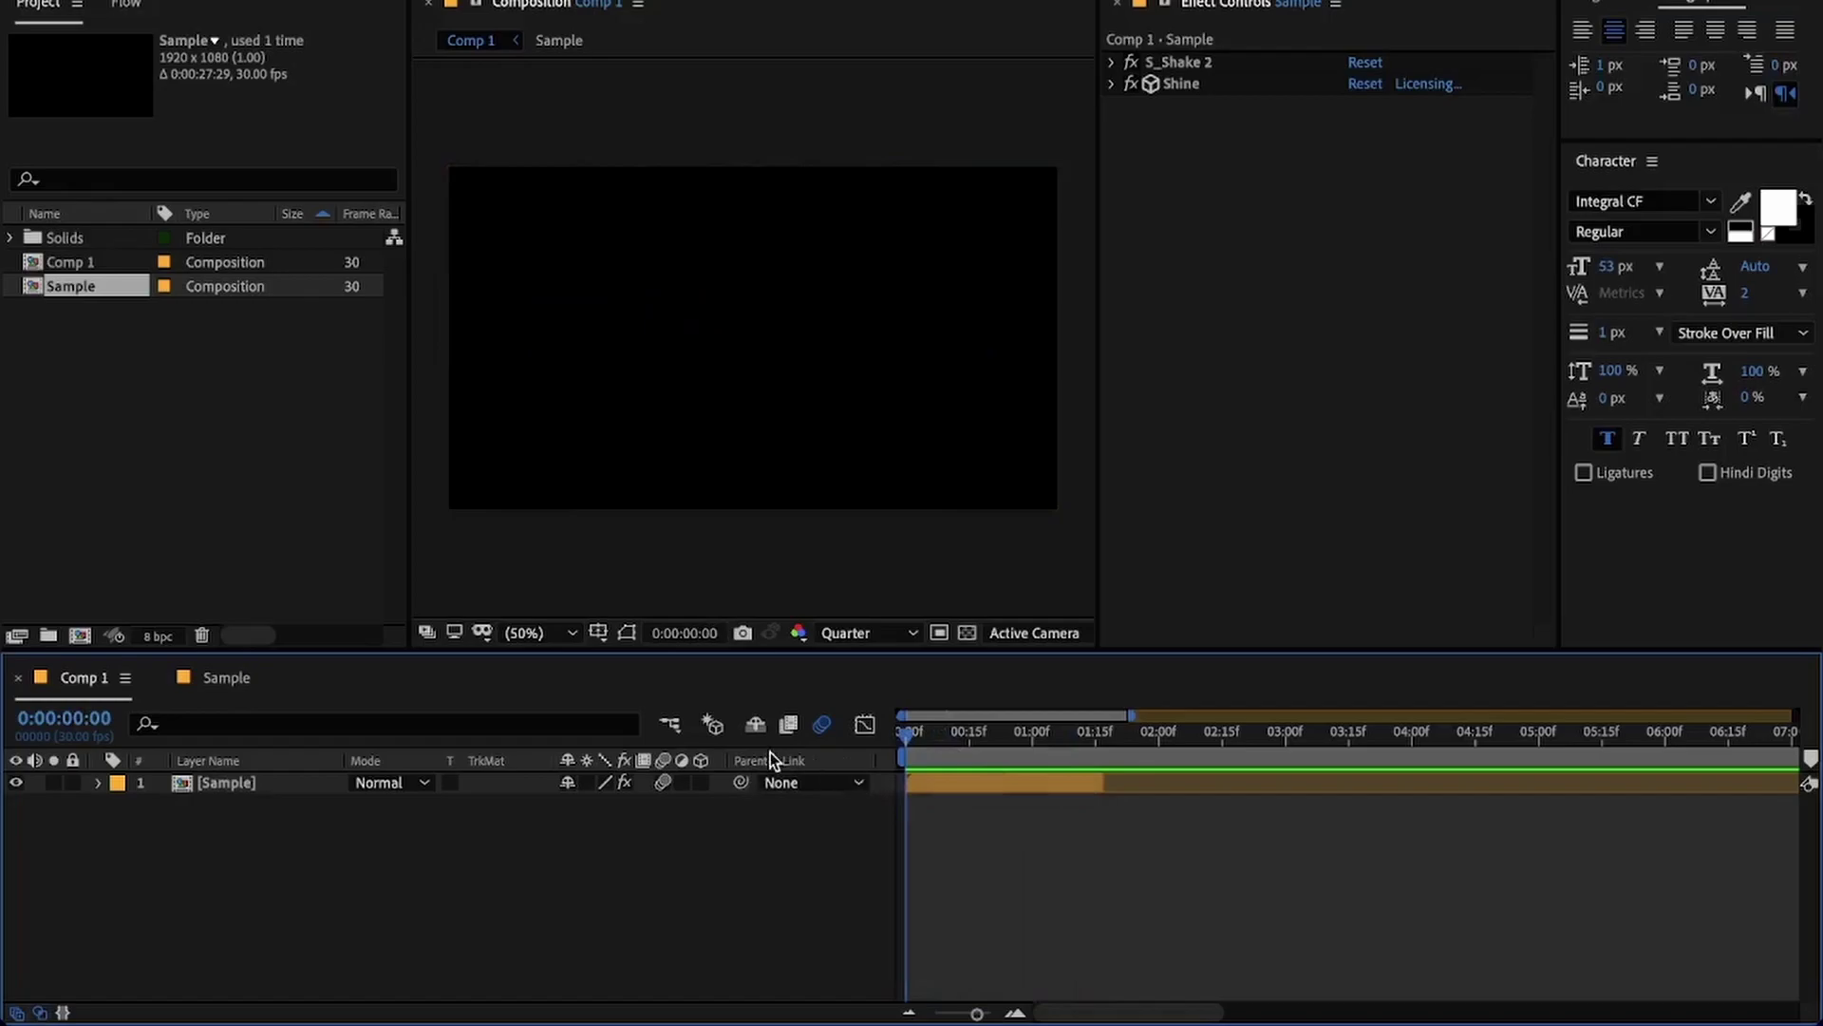
# - Create a new 1920×1080, 30 fps composition Comp 2 and set preview resolution to Quarter
pyautogui.rightClick(212, 414)
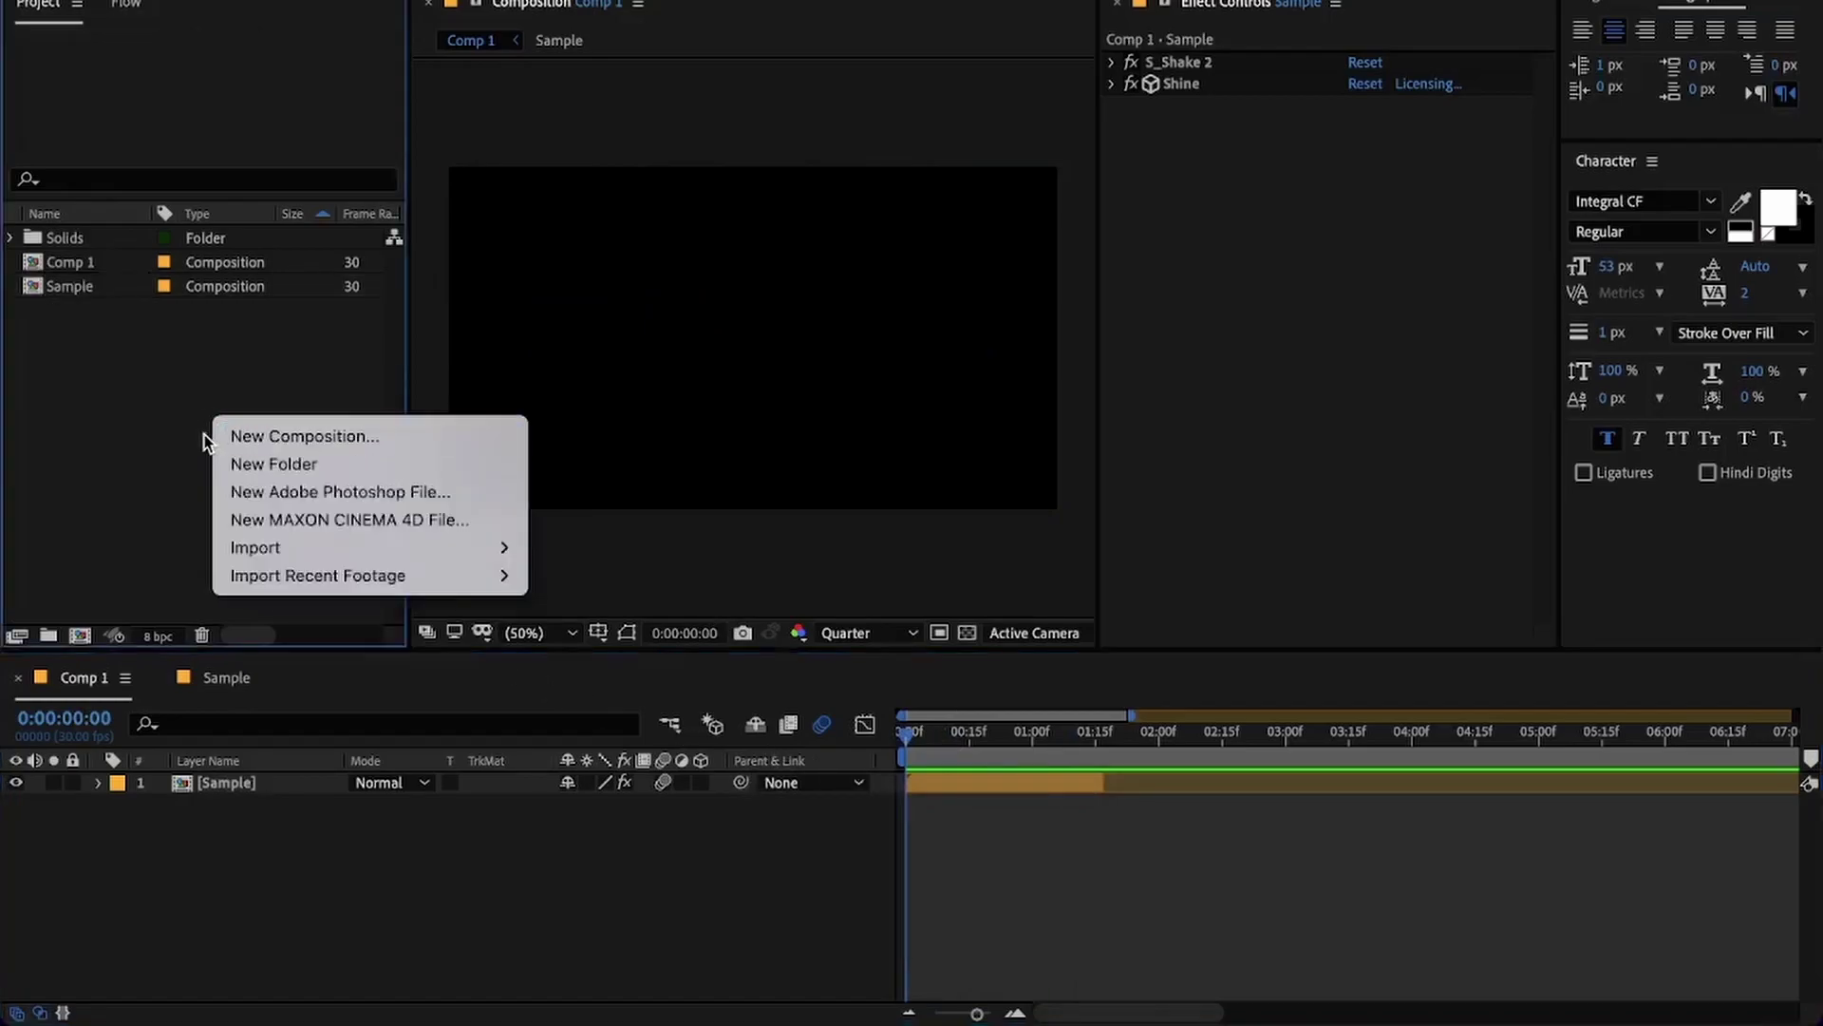
pyautogui.click(340, 437)
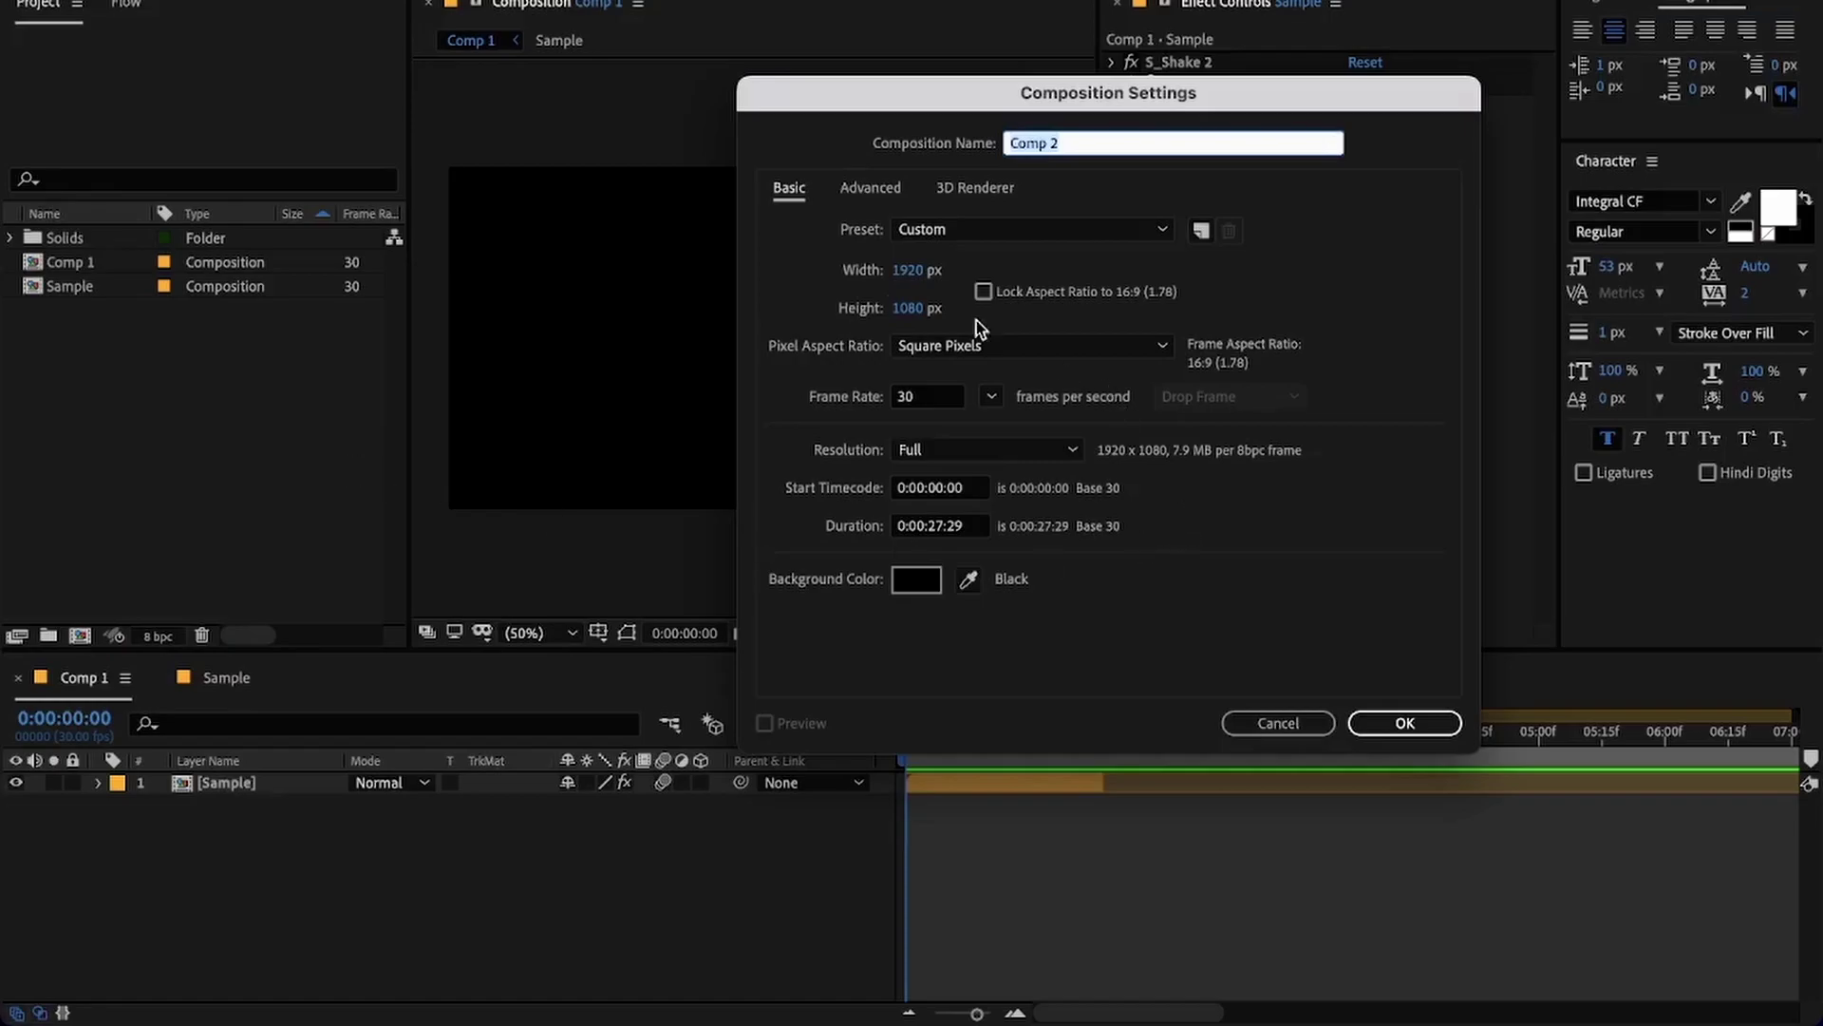
pyautogui.click(1373, 736)
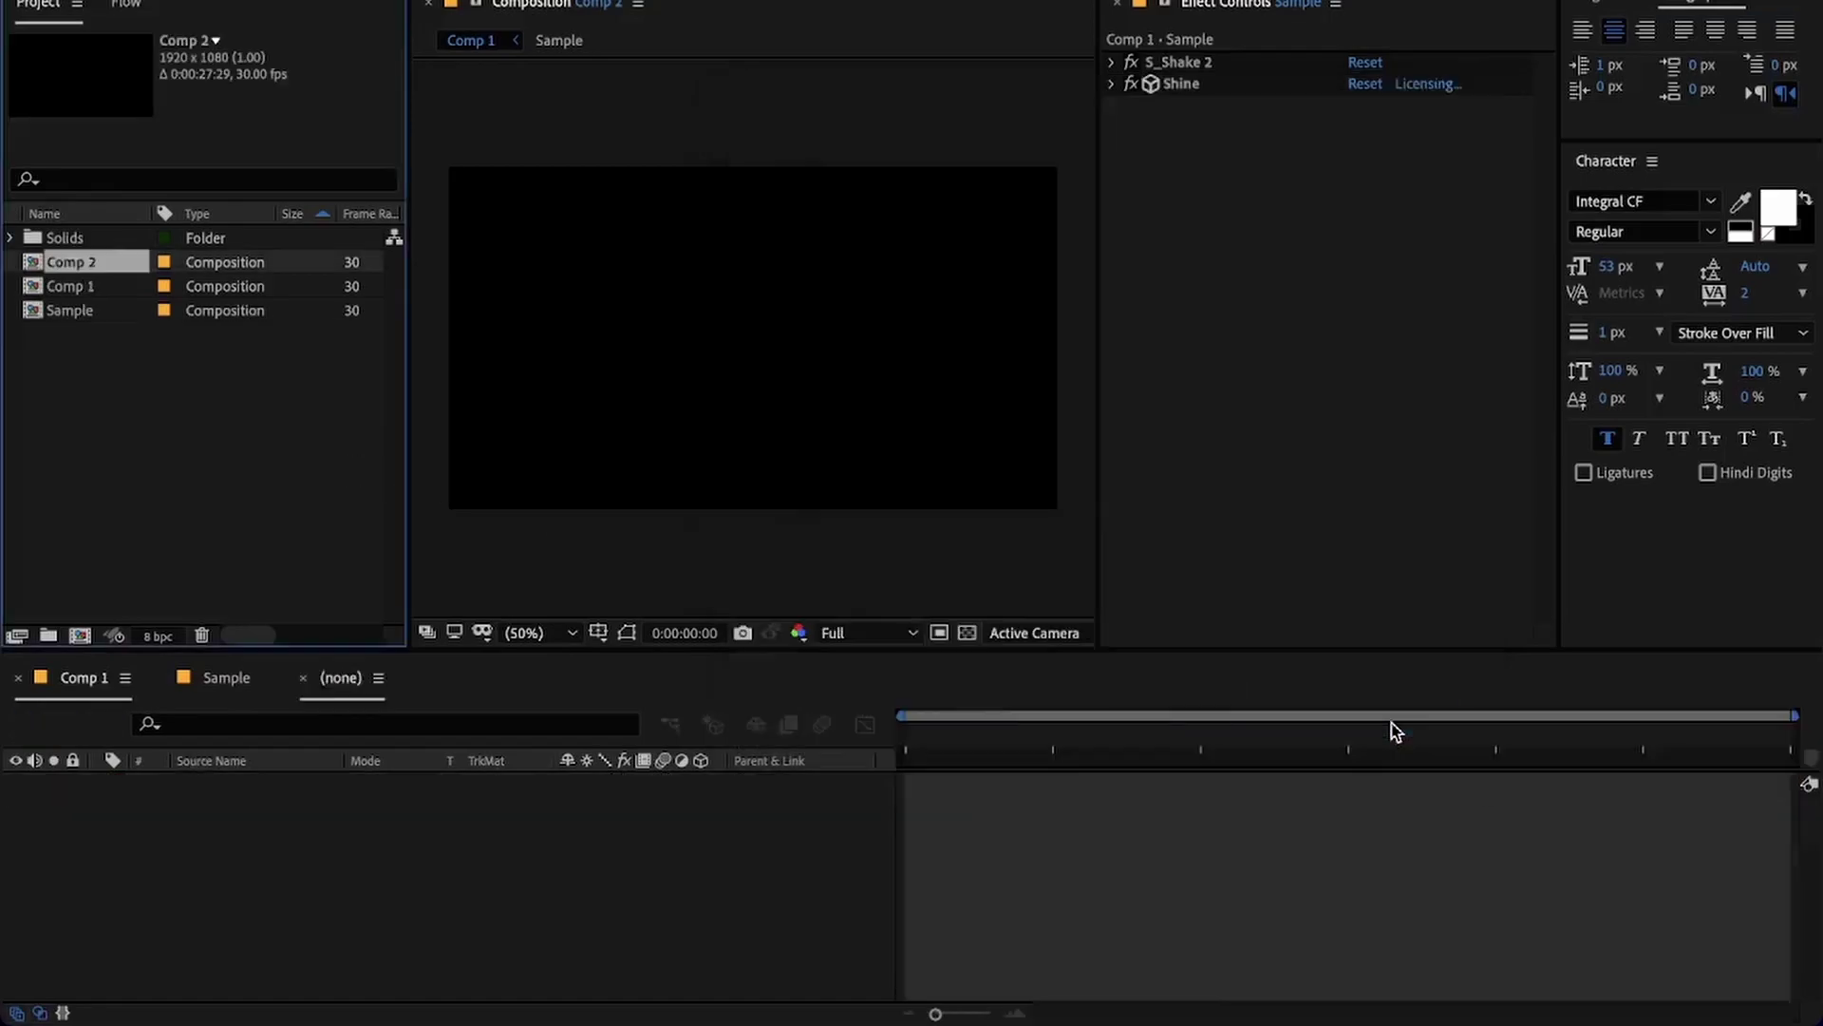
pyautogui.click(864, 634)
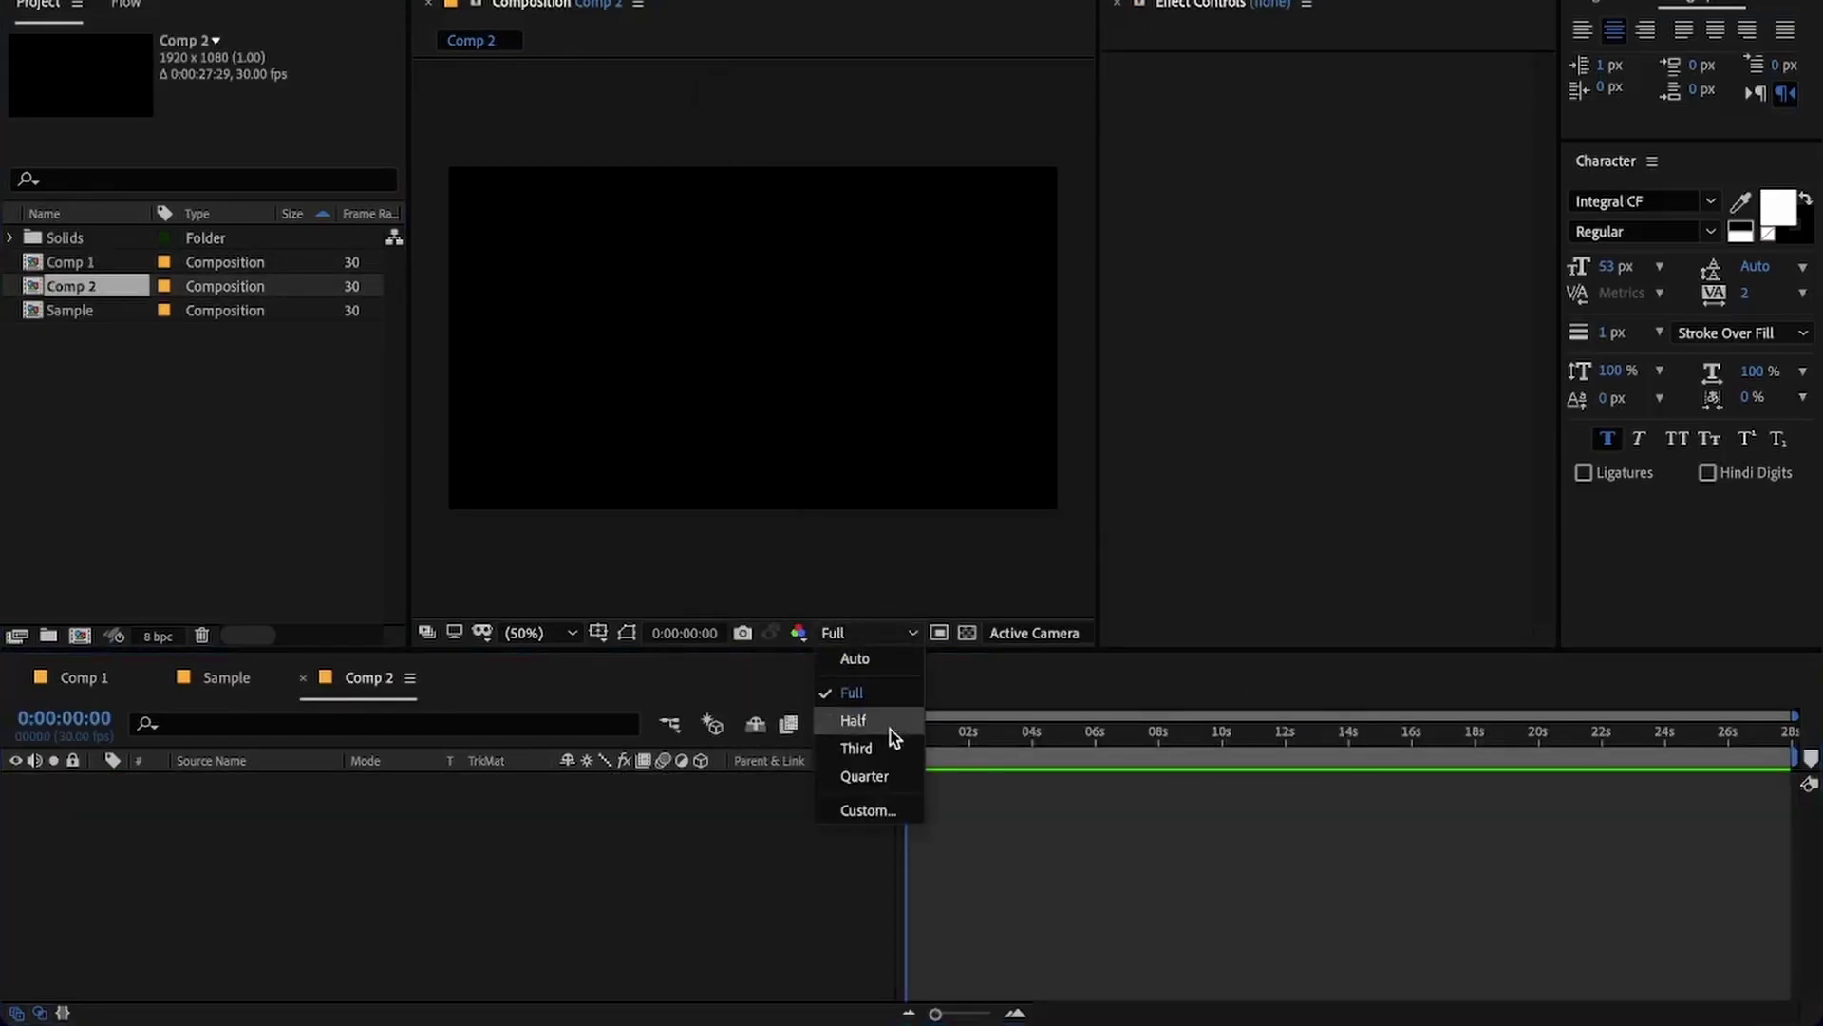
pyautogui.click(879, 770)
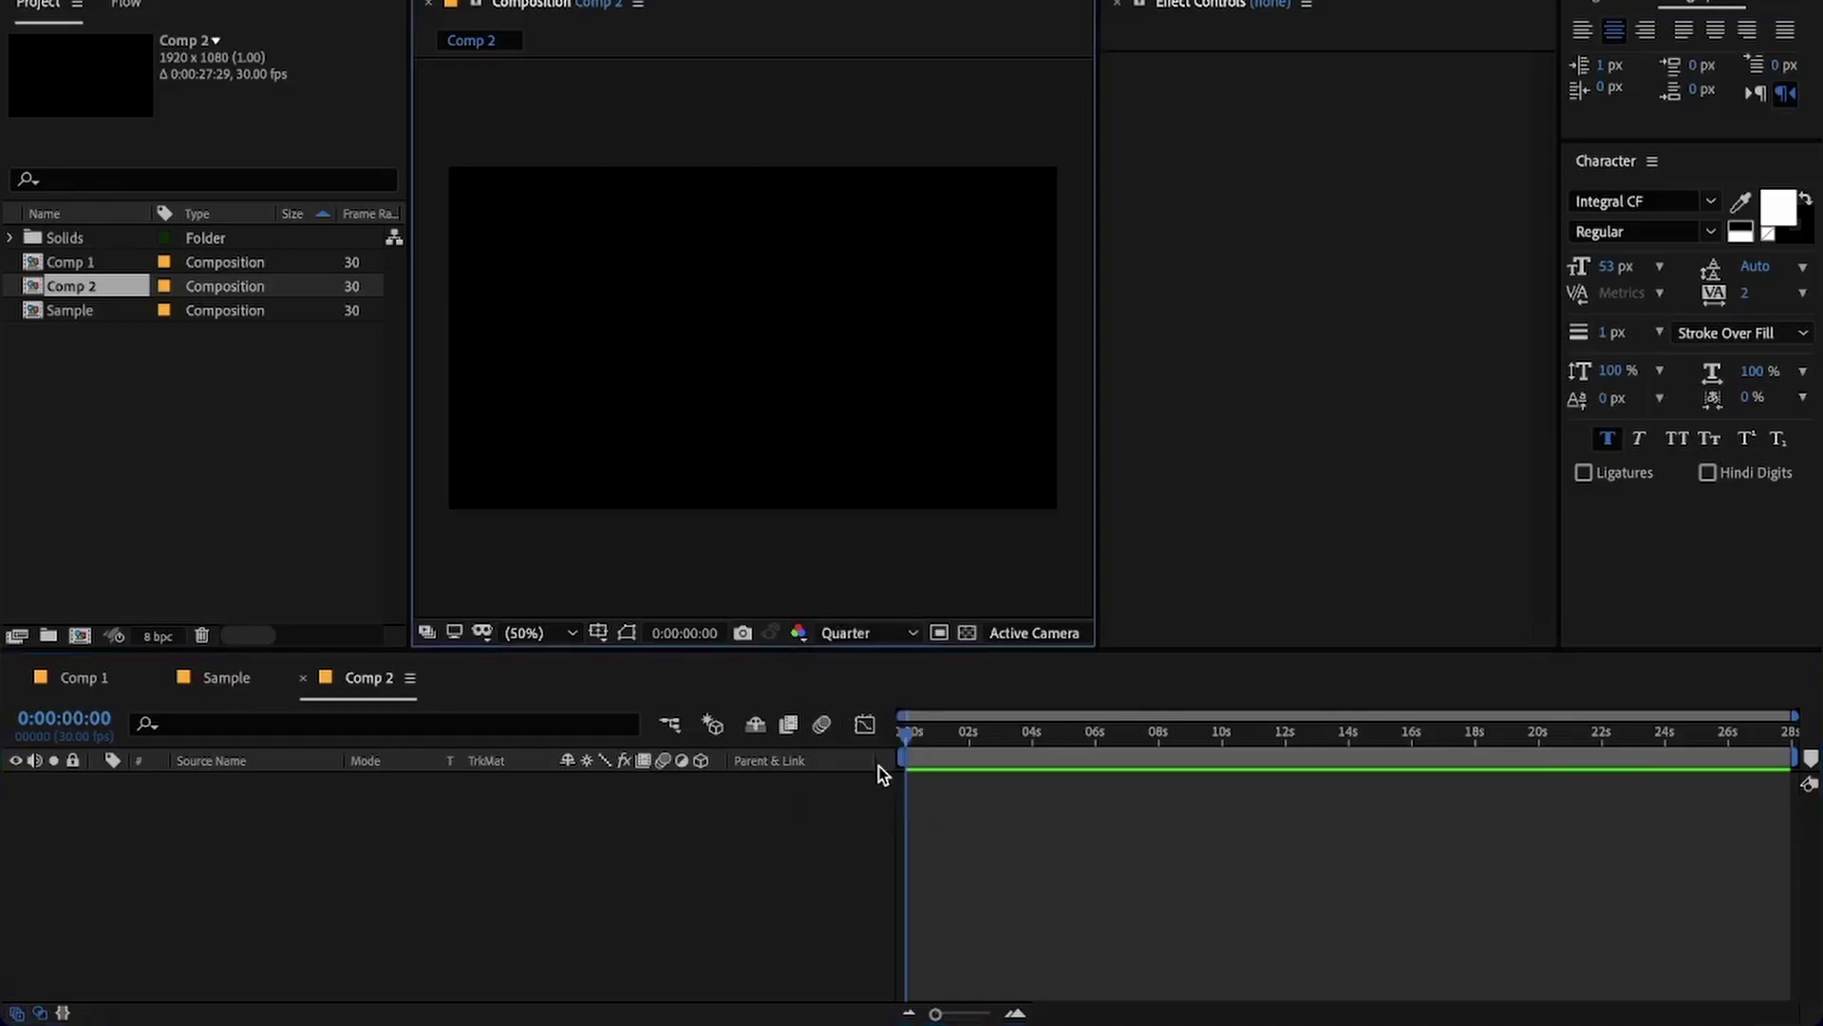
# - Add a new text layer to Comp 2 reading 'subscribe to blazee'
pyautogui.rightClick(760, 795)
pyautogui.moveTo(867, 722)
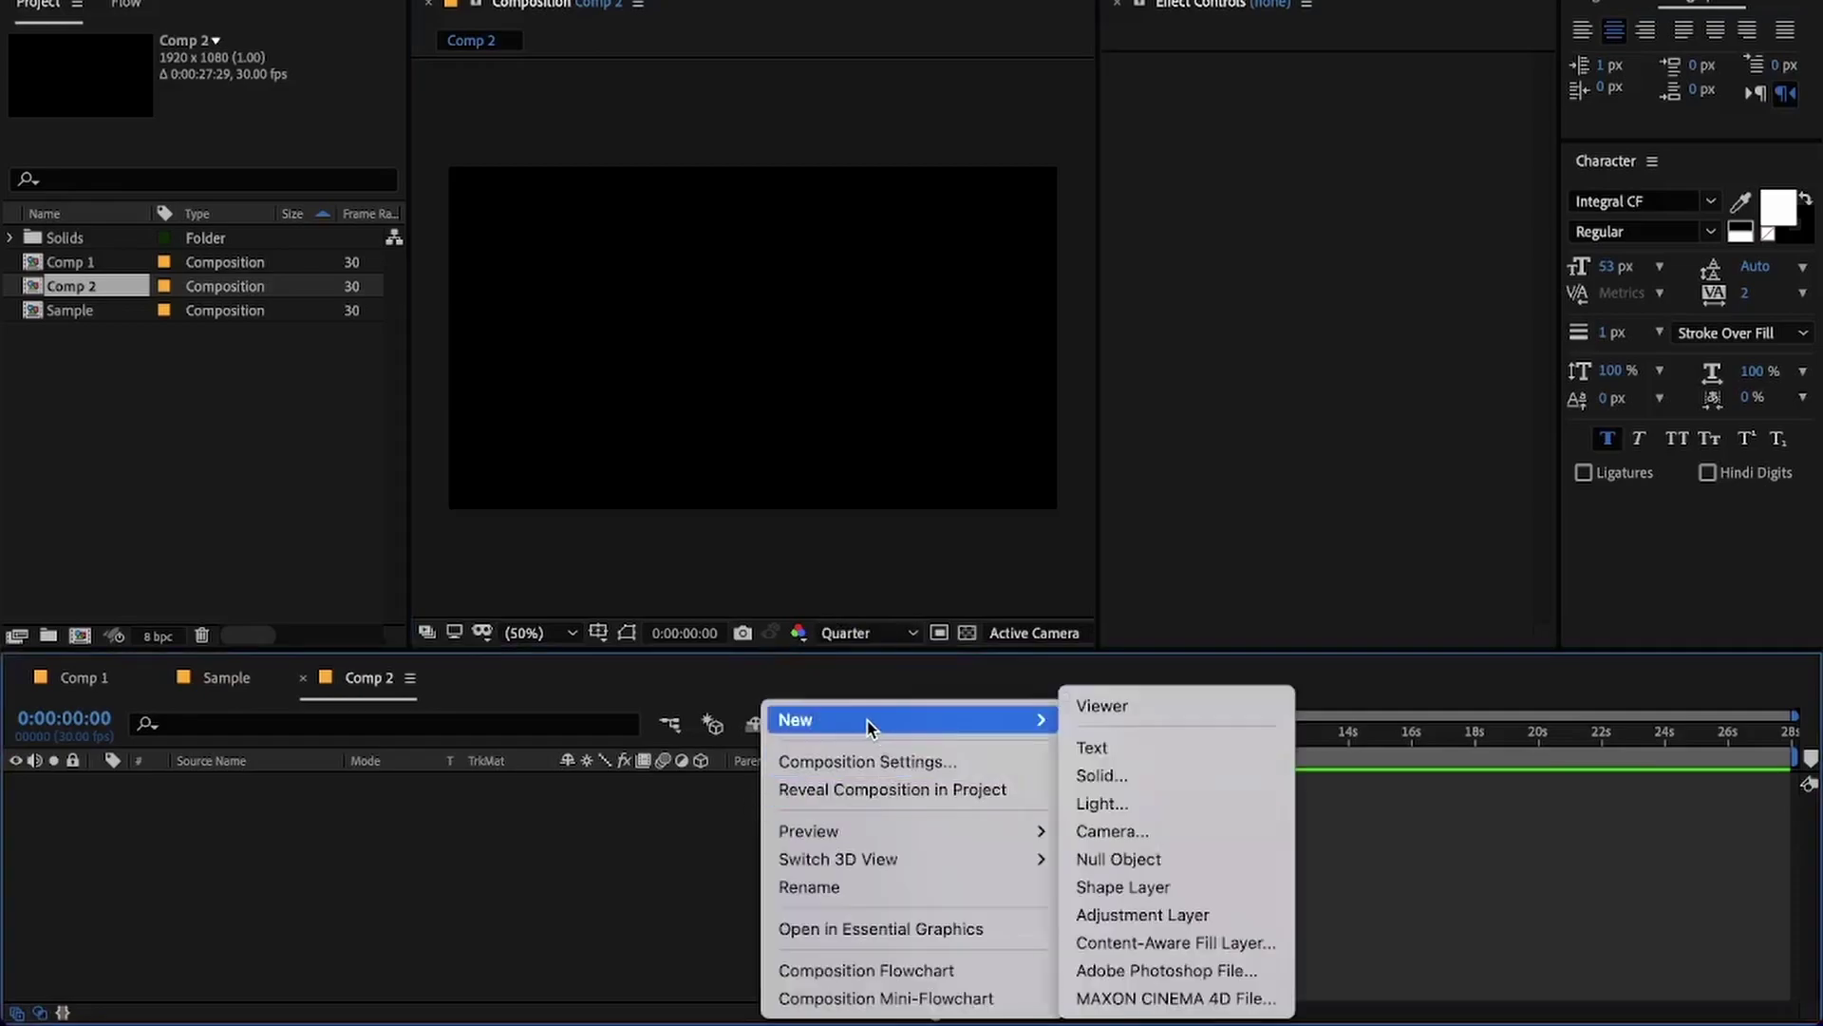
pyautogui.click(1213, 746)
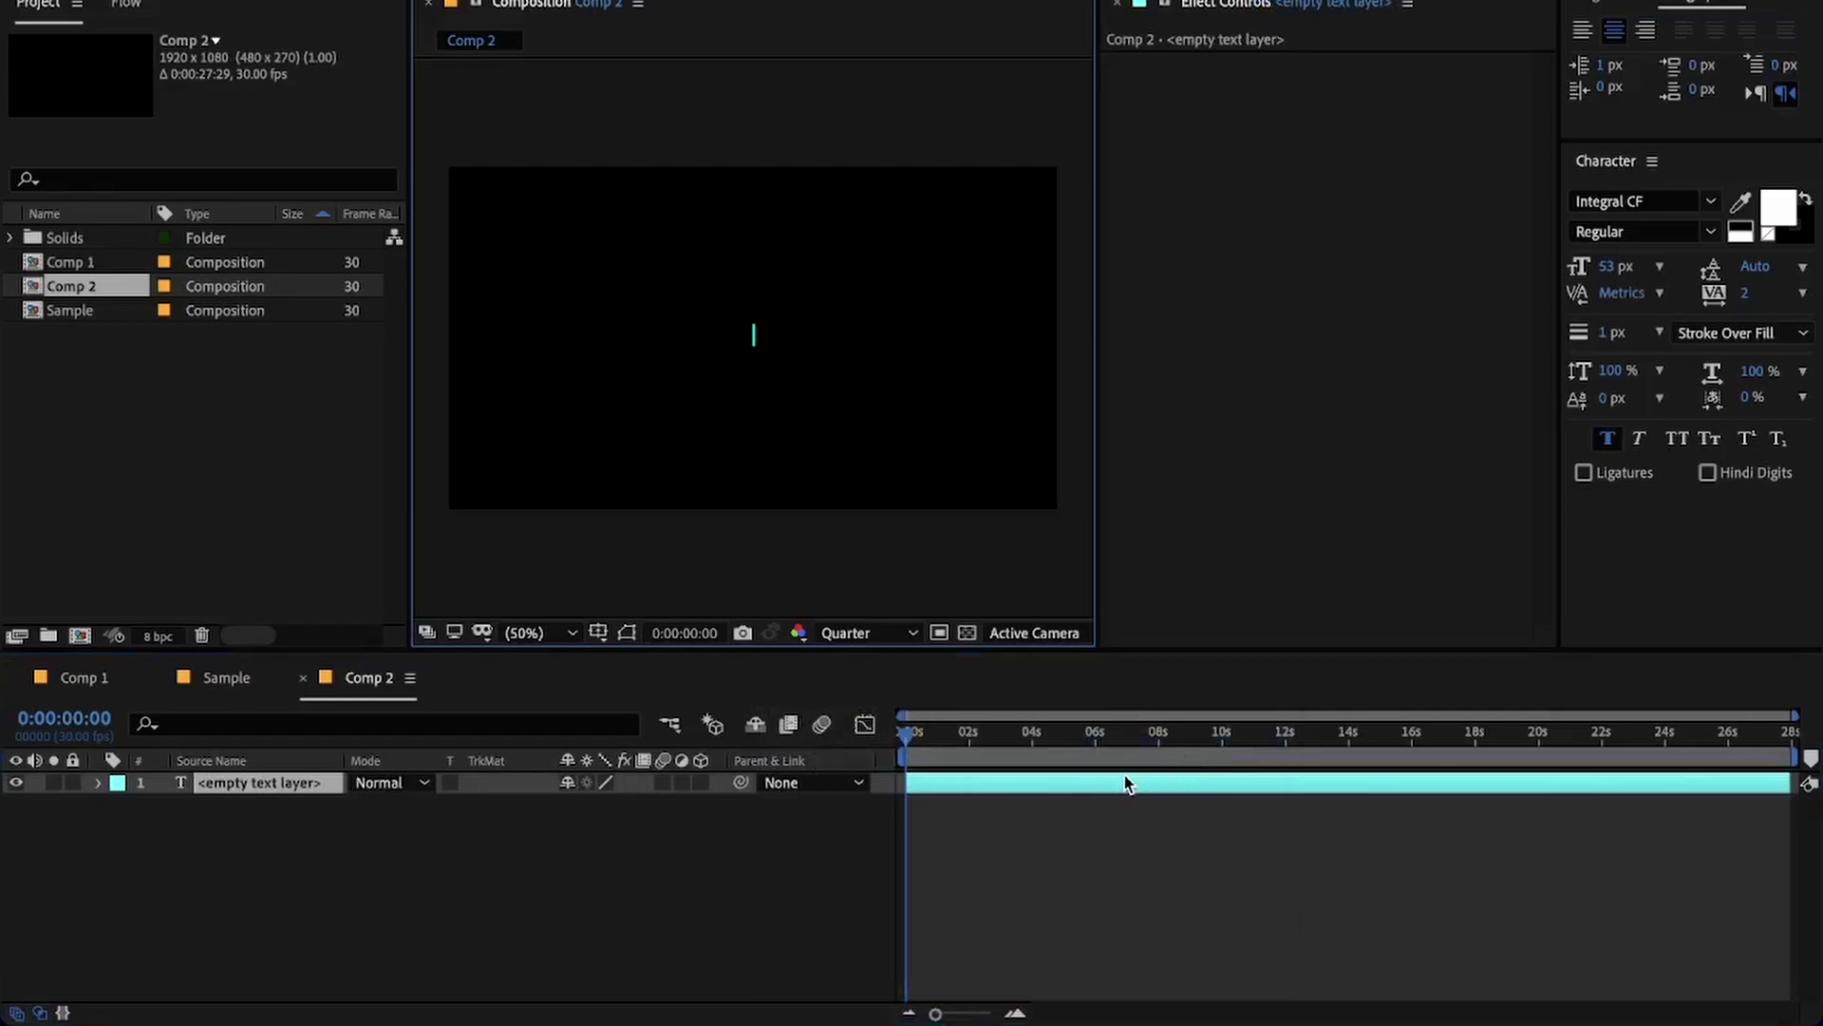
pyautogui.write('su')
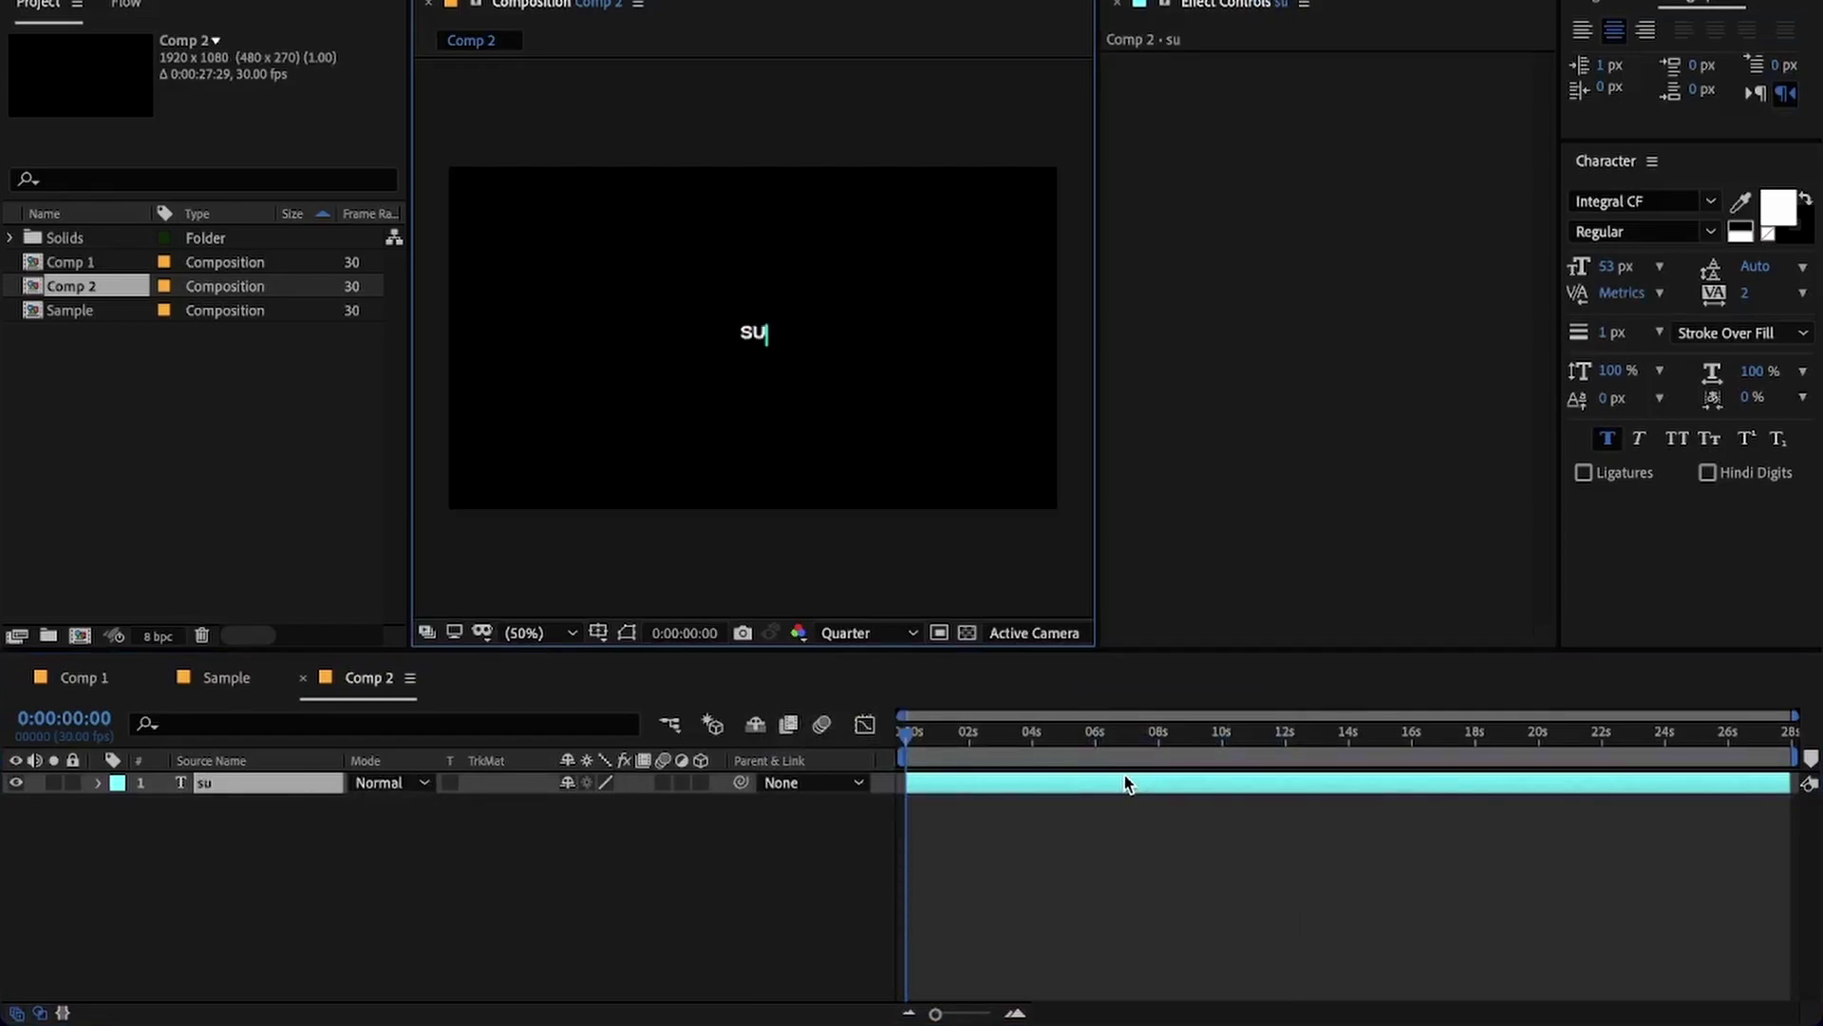
pyautogui.write('bscribe to ')
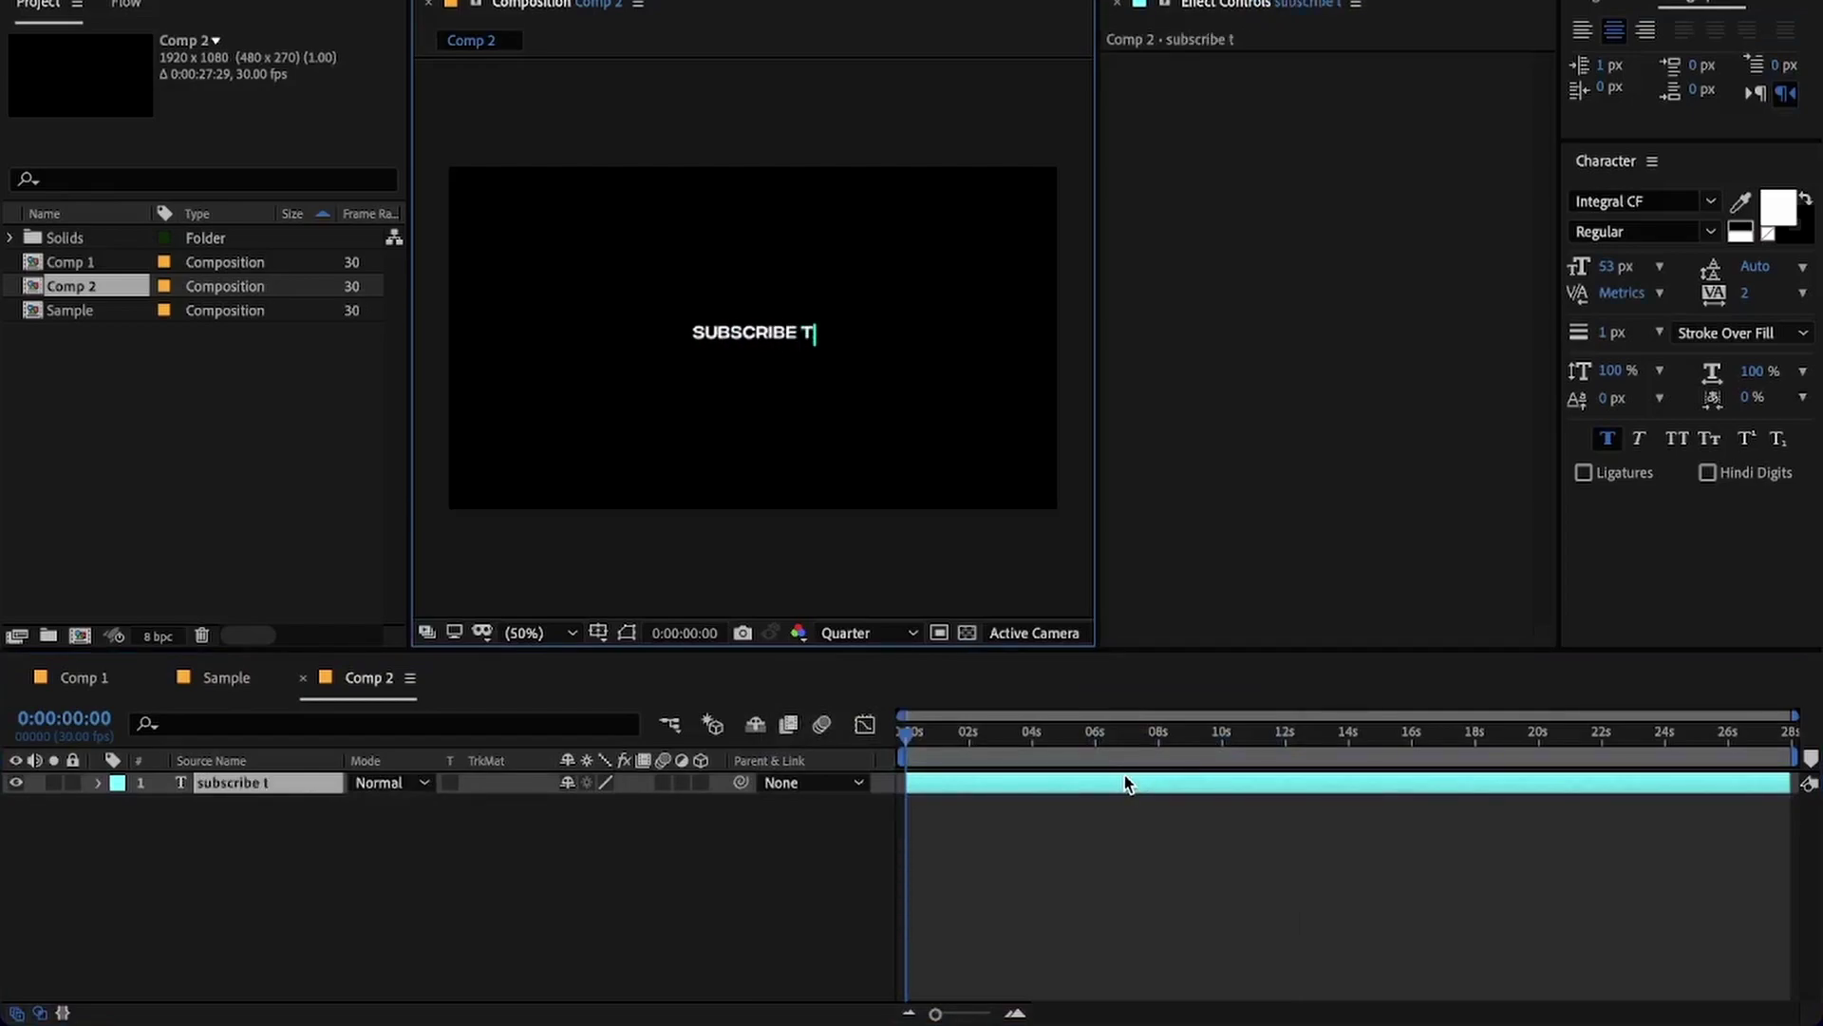
pyautogui.write('blazee')
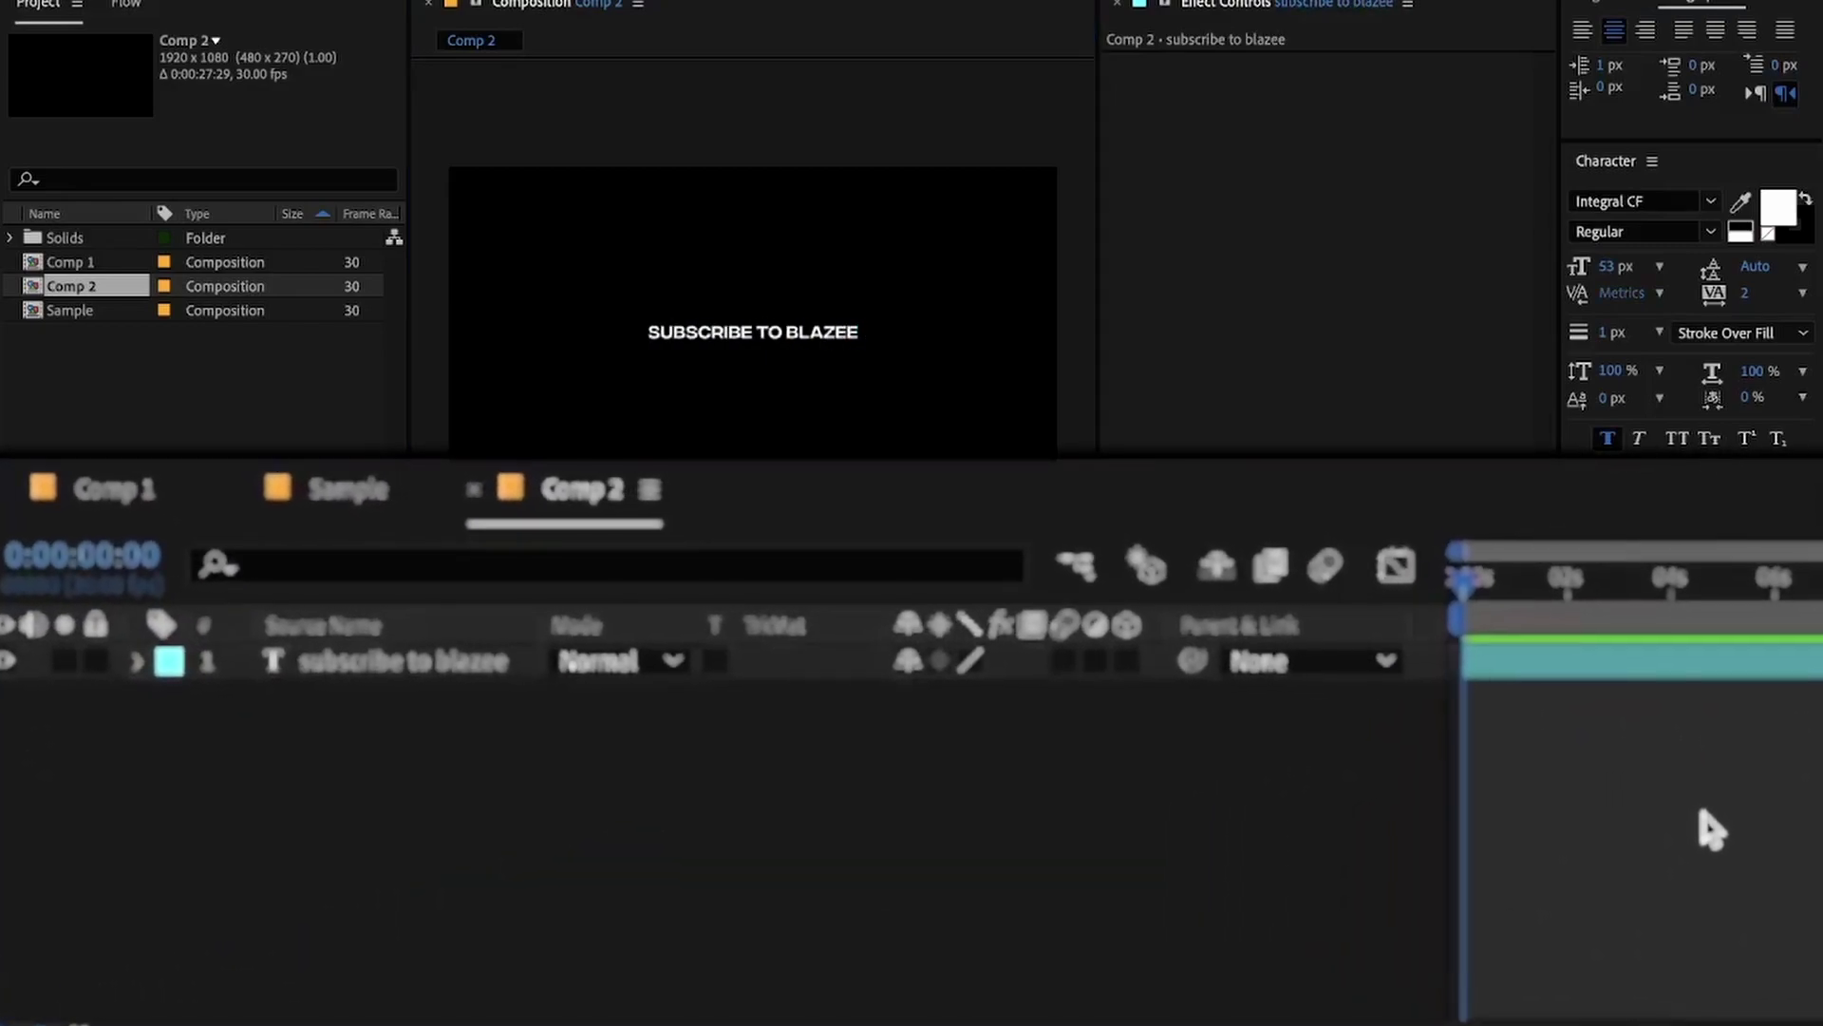
# - Add a text animator with Opacity, then add Tracking and Position to Animator 1
pyautogui.click(1519, 682)
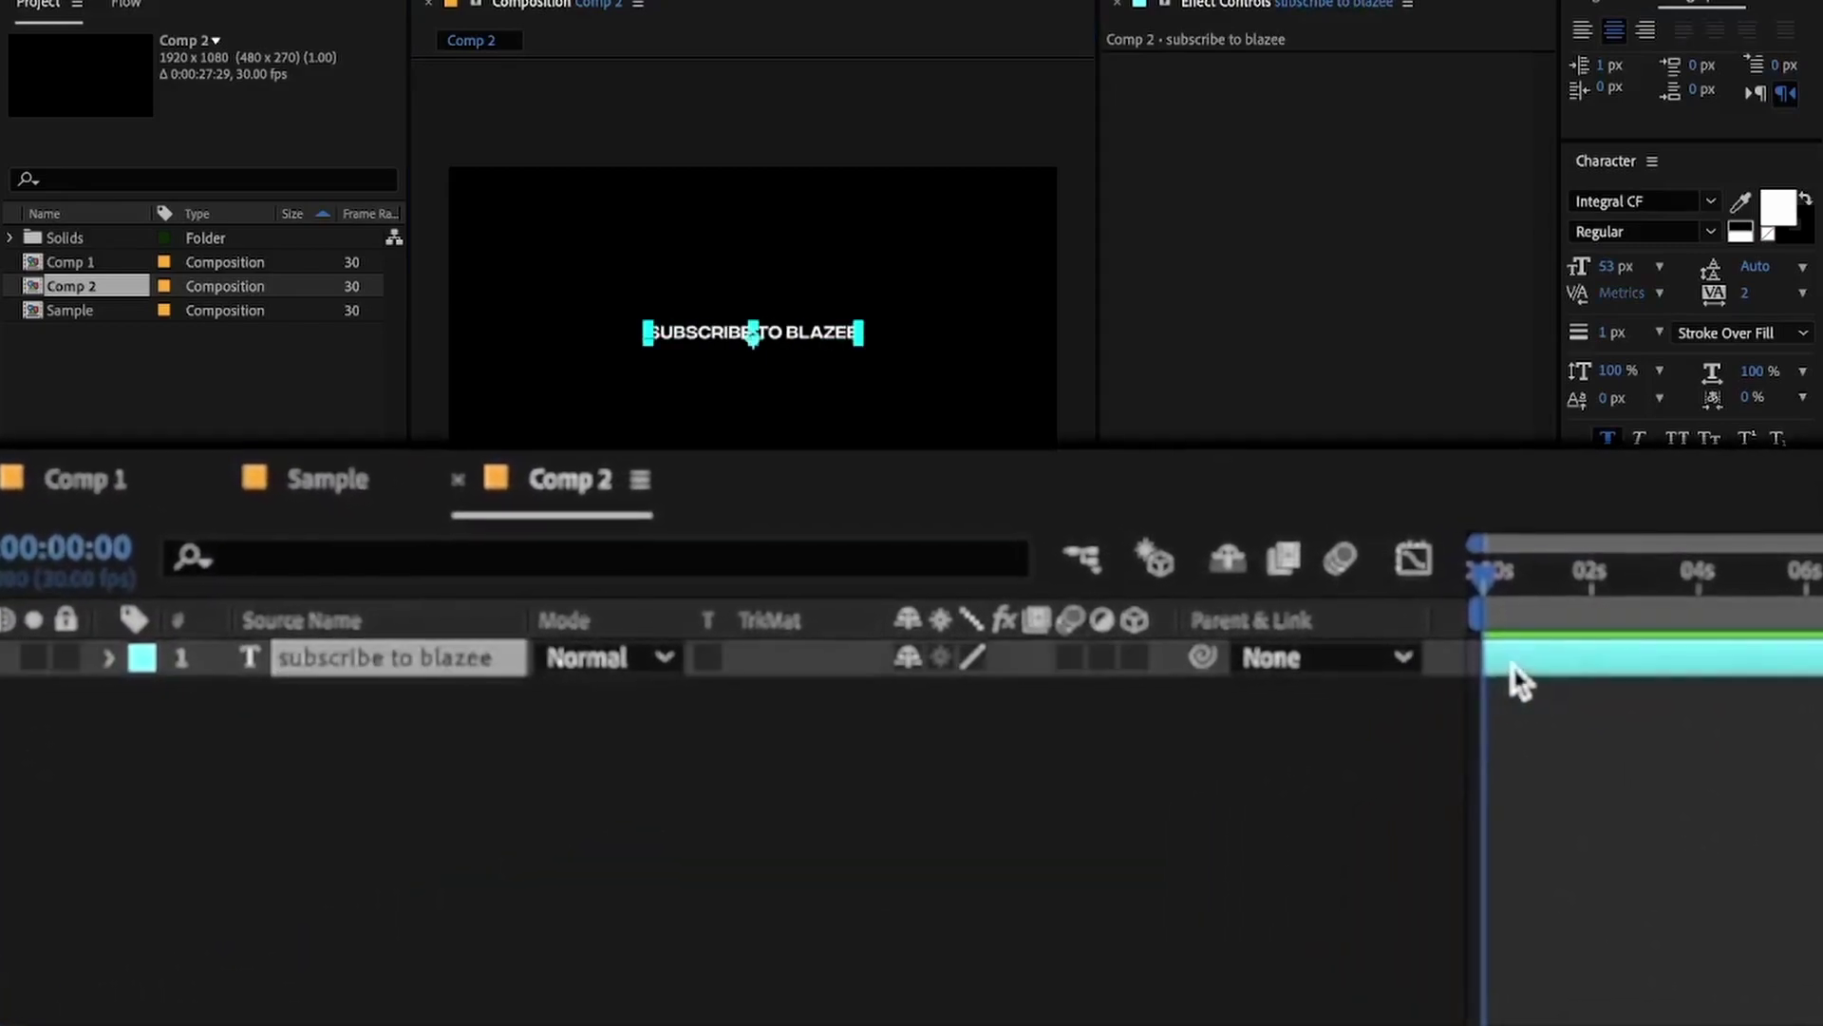
pyautogui.click(107, 657)
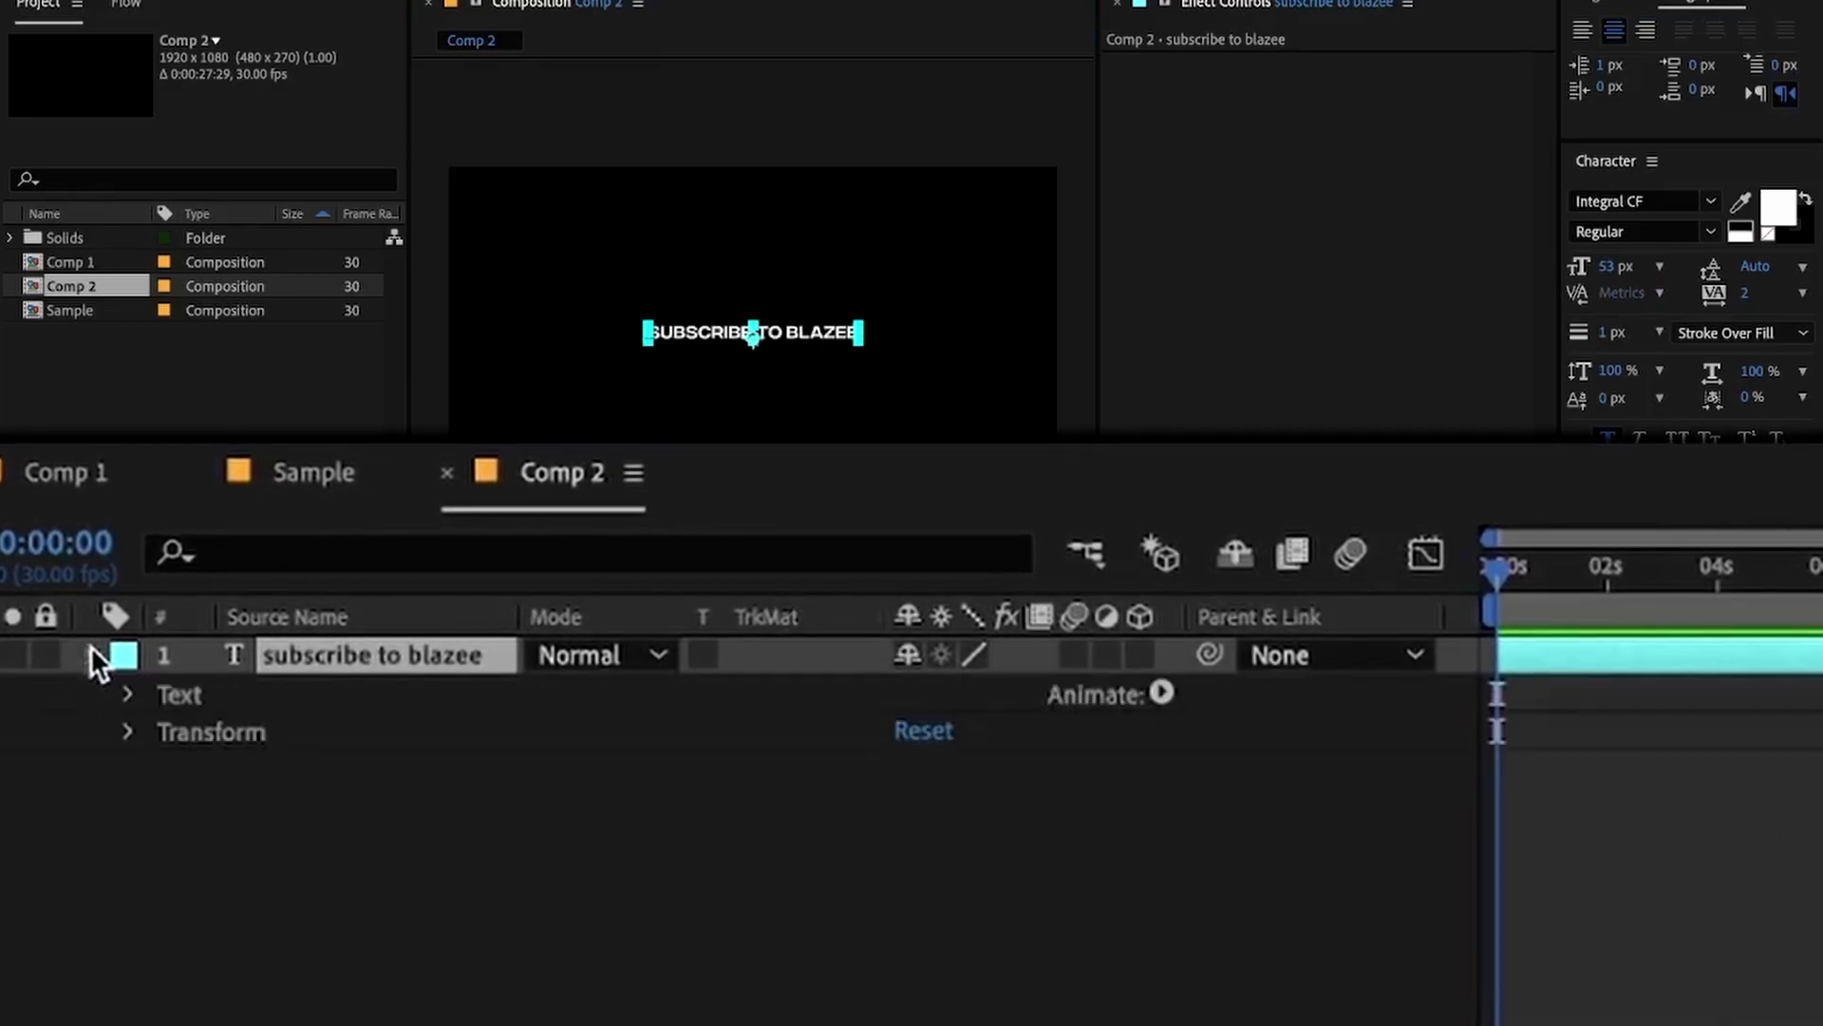
pyautogui.click(123, 695)
pyautogui.click(124, 696)
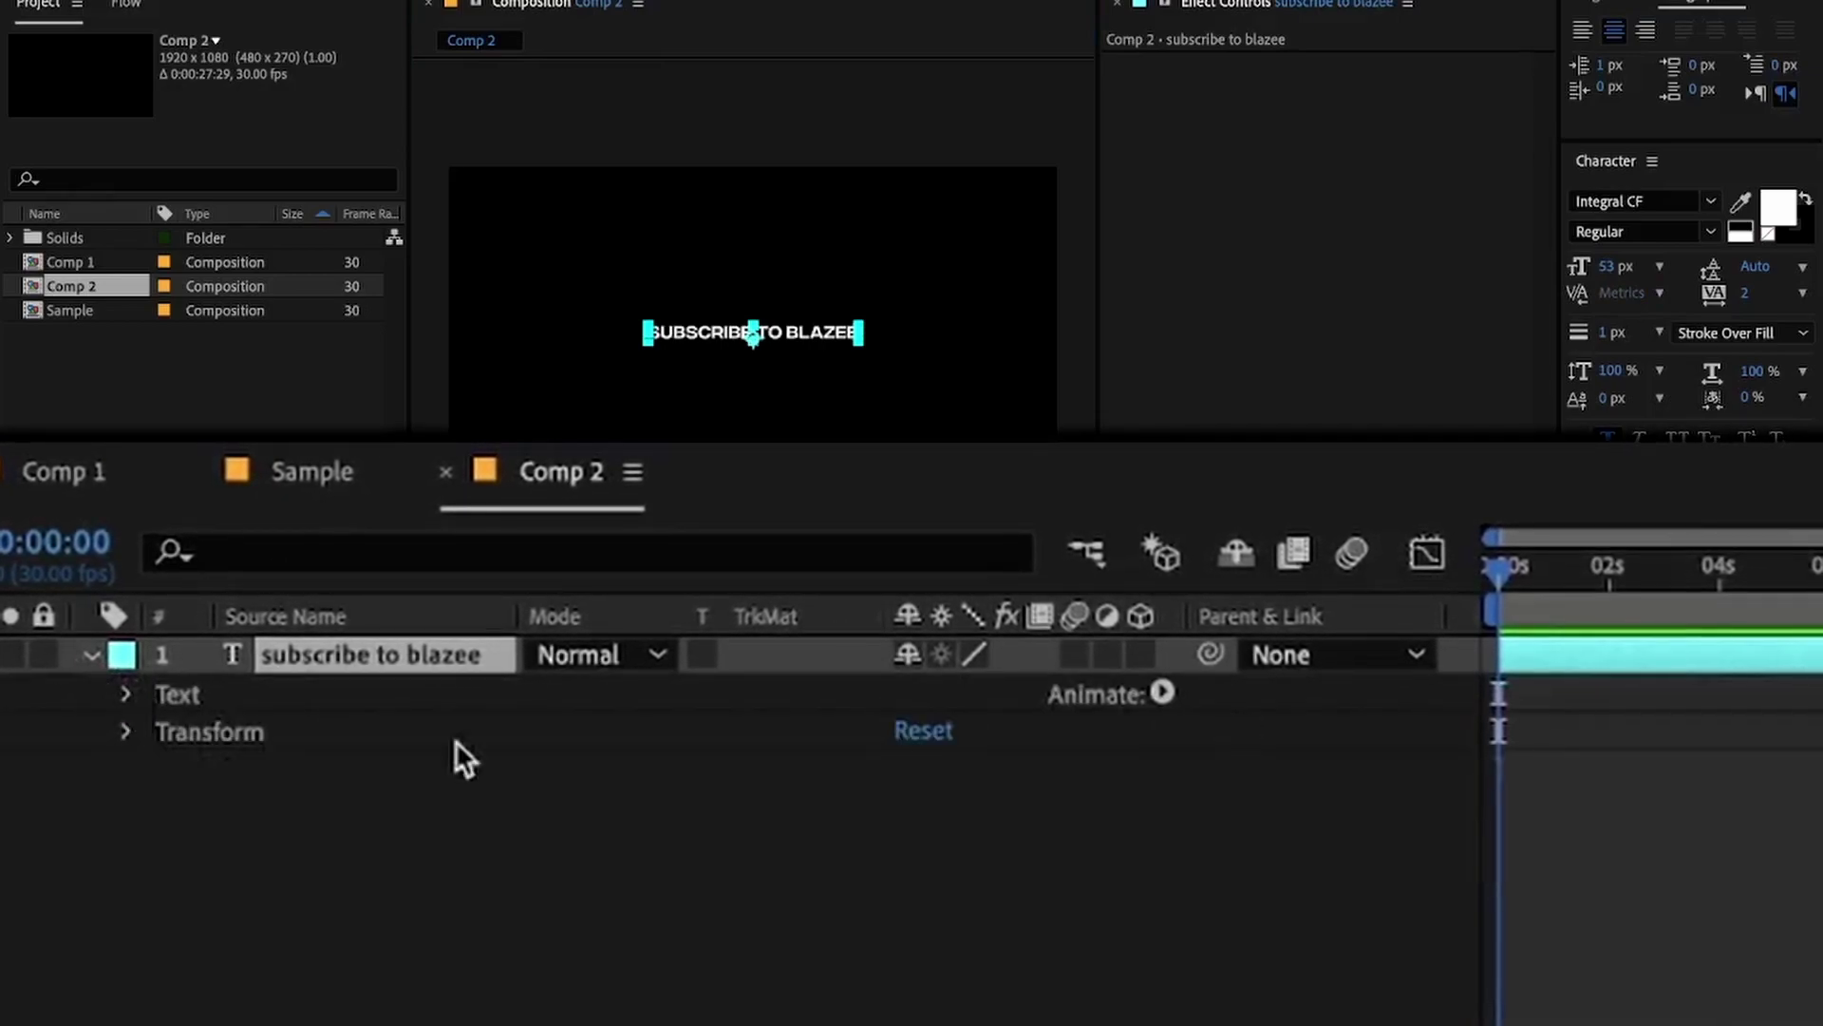
pyautogui.click(1158, 692)
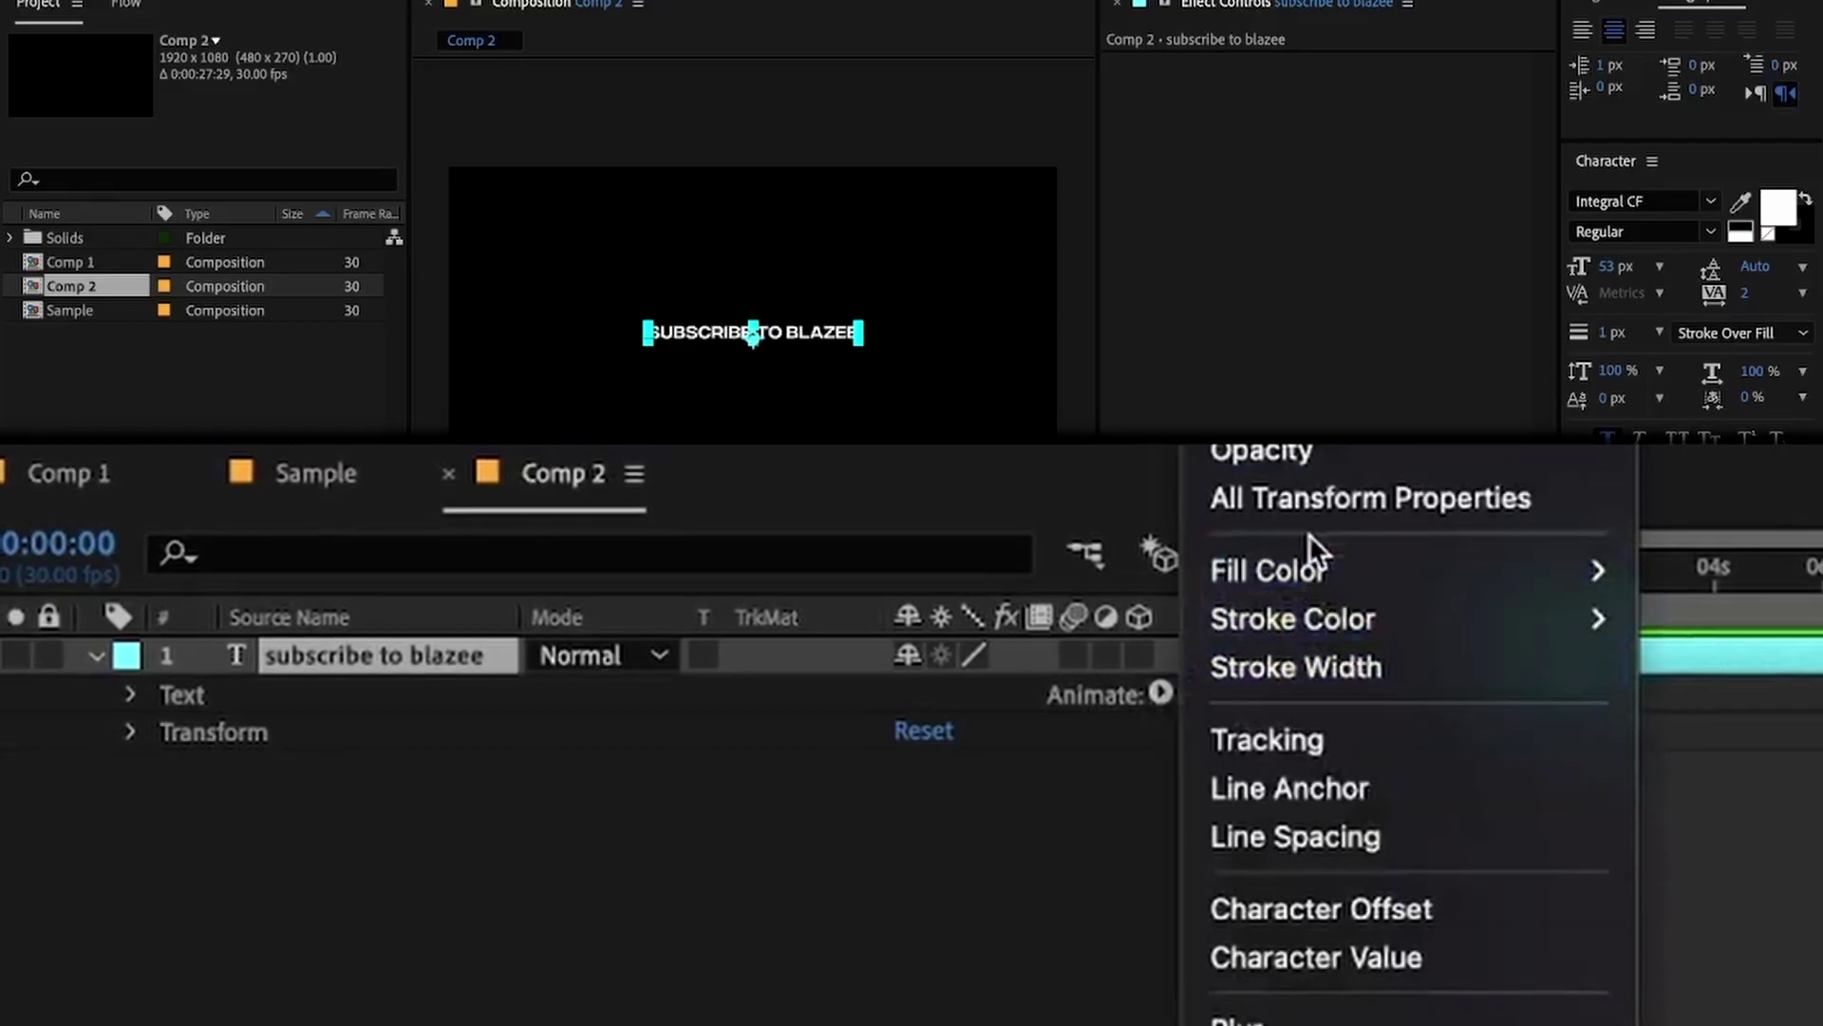
pyautogui.click(1319, 448)
pyautogui.click(1158, 843)
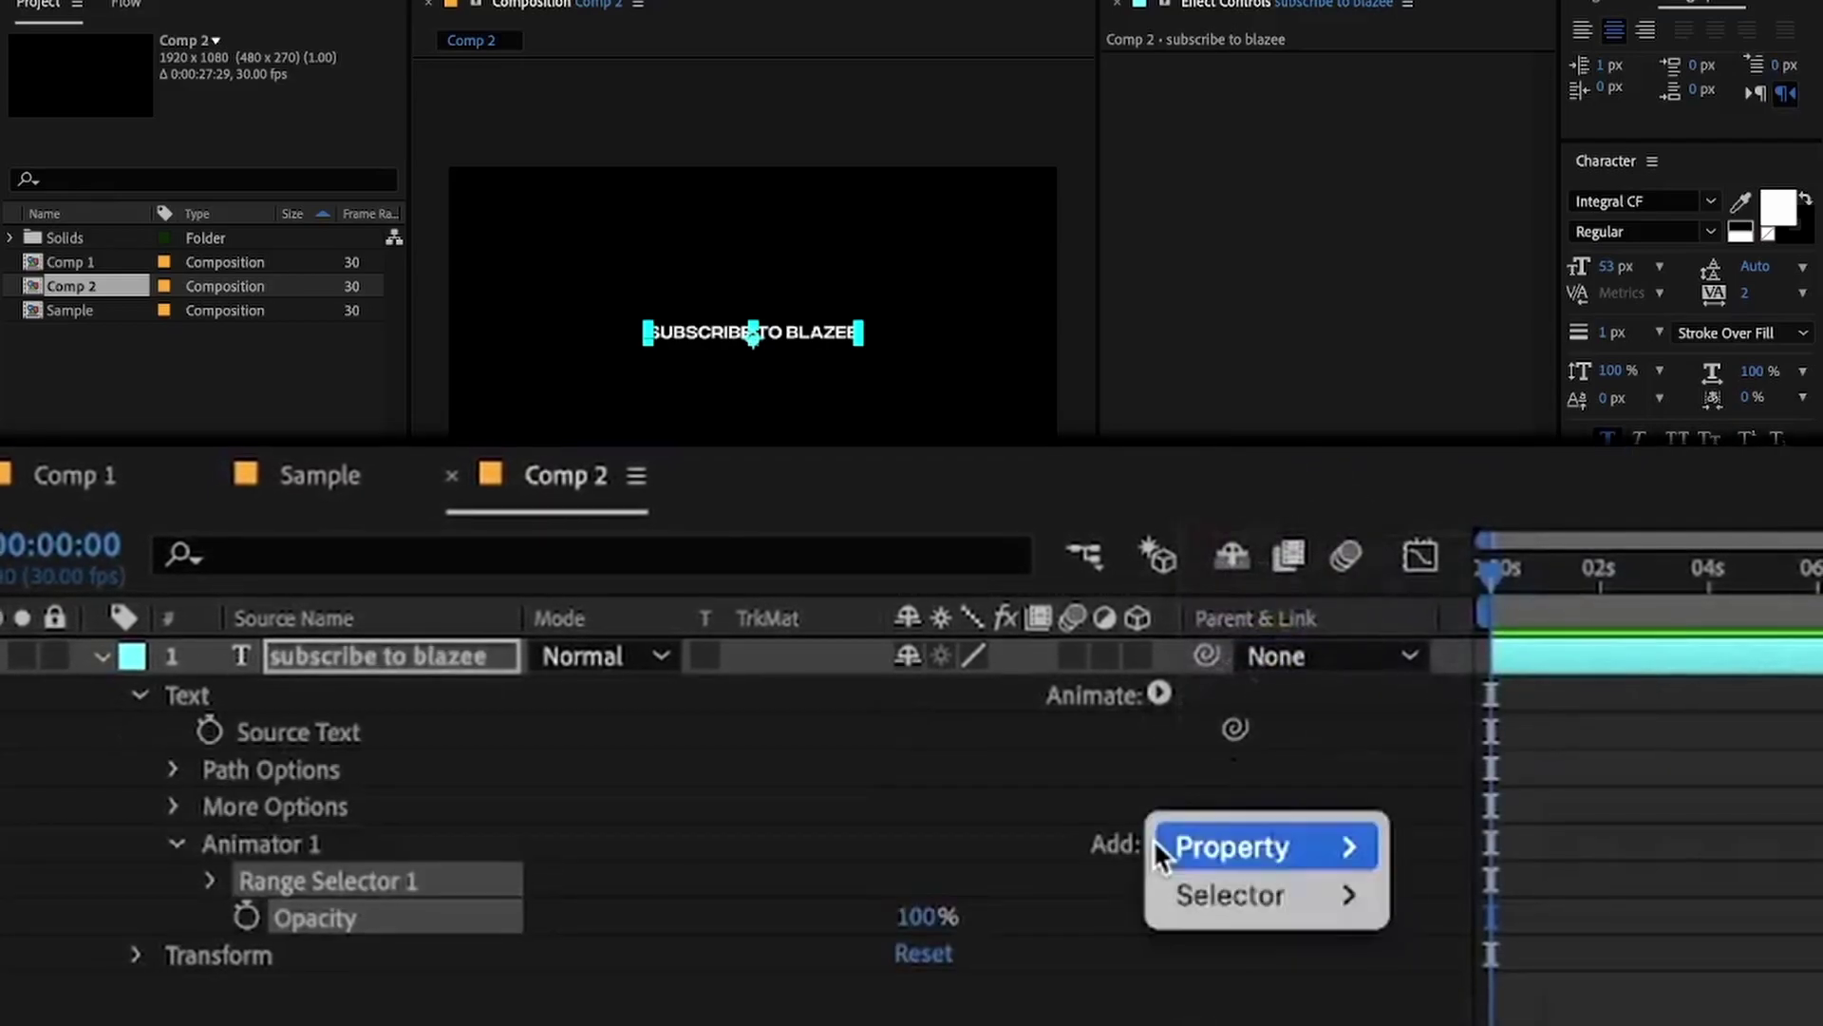
pyautogui.moveTo(1234, 846)
pyautogui.click(1467, 740)
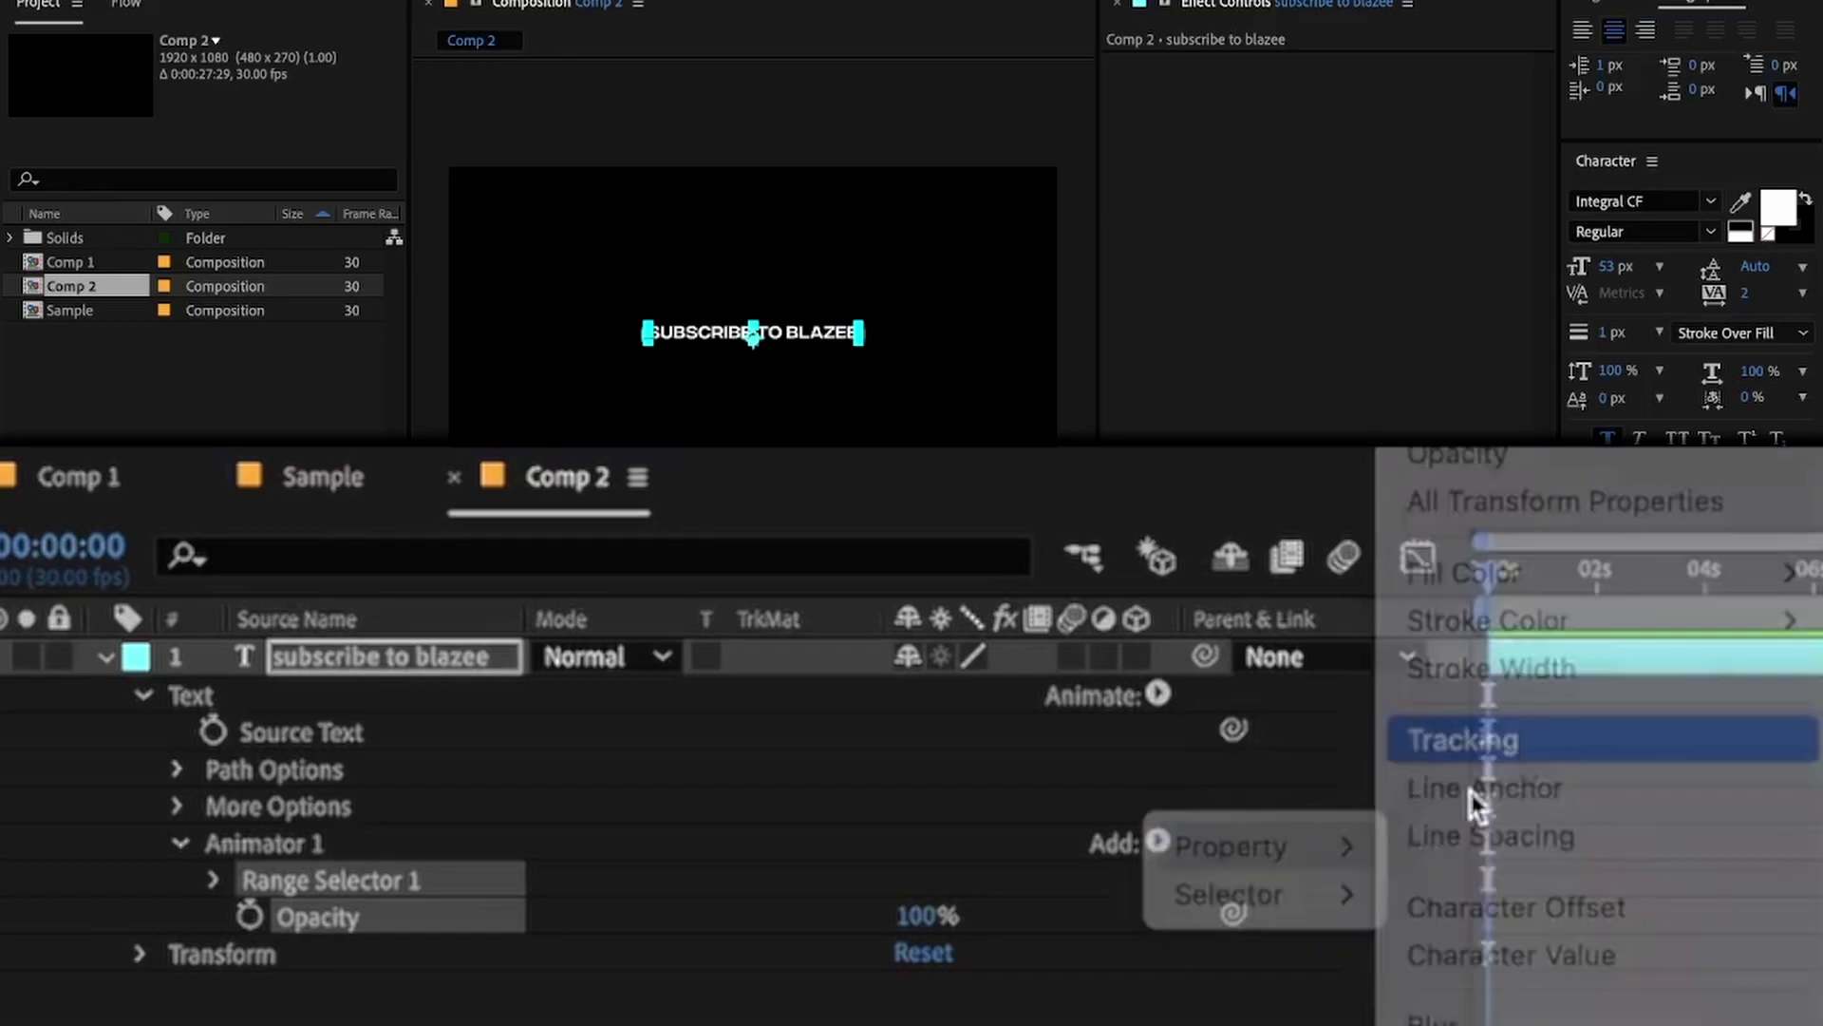
pyautogui.click(1151, 843)
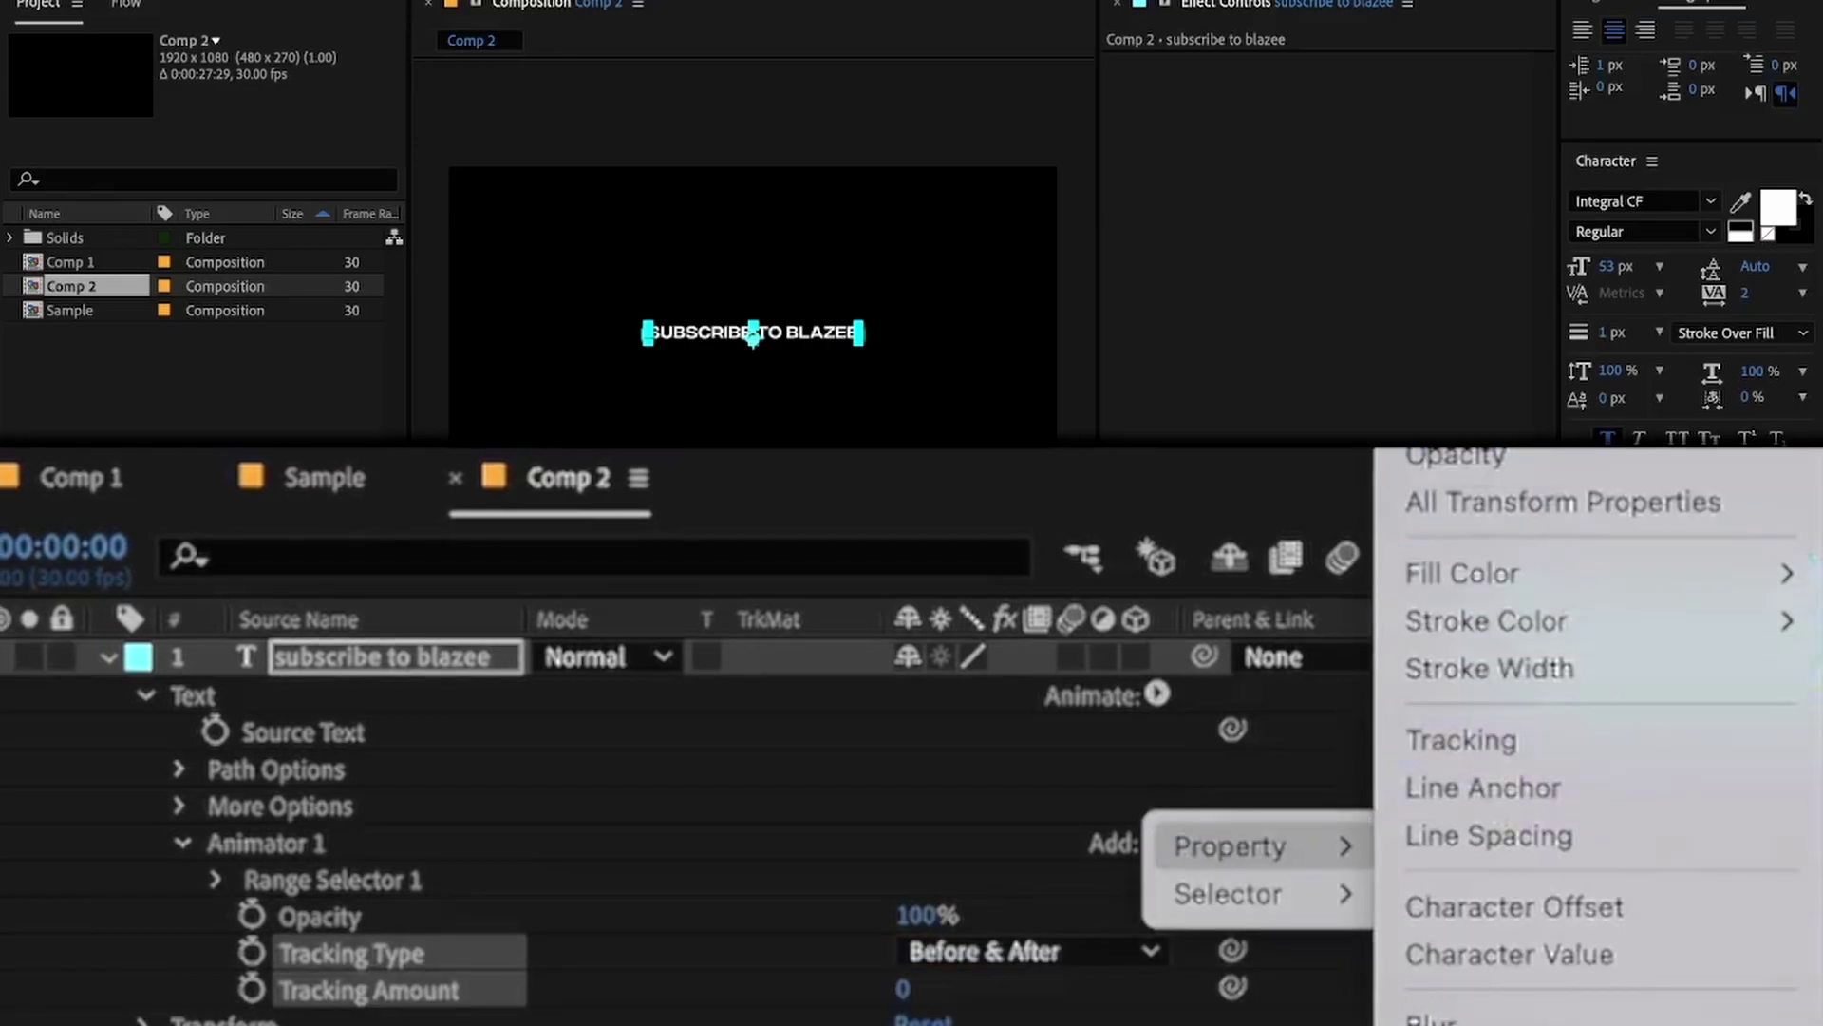
pyautogui.click(1453, 264)
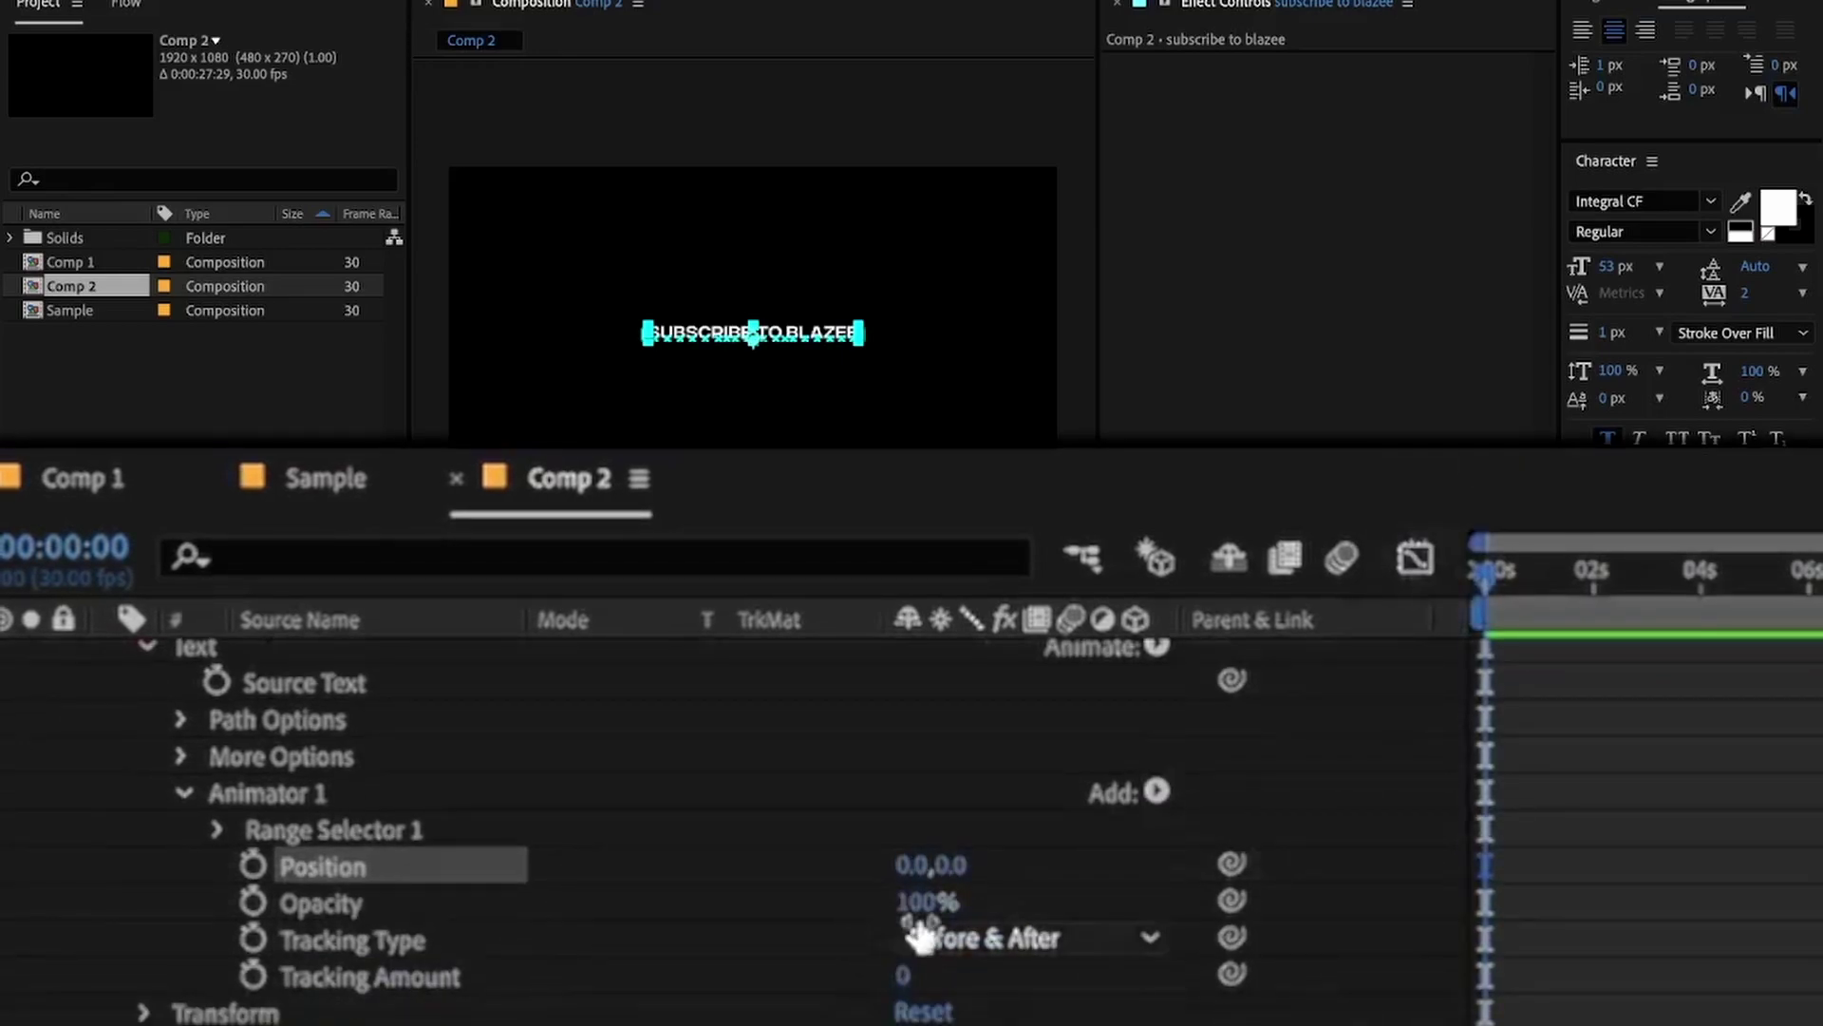
# - Set Animator 1 Opacity to 0%, Position to -92,-123 and Tracking Amount to -25
pyautogui.moveTo(961, 903); pyautogui.dragTo(582, 948)
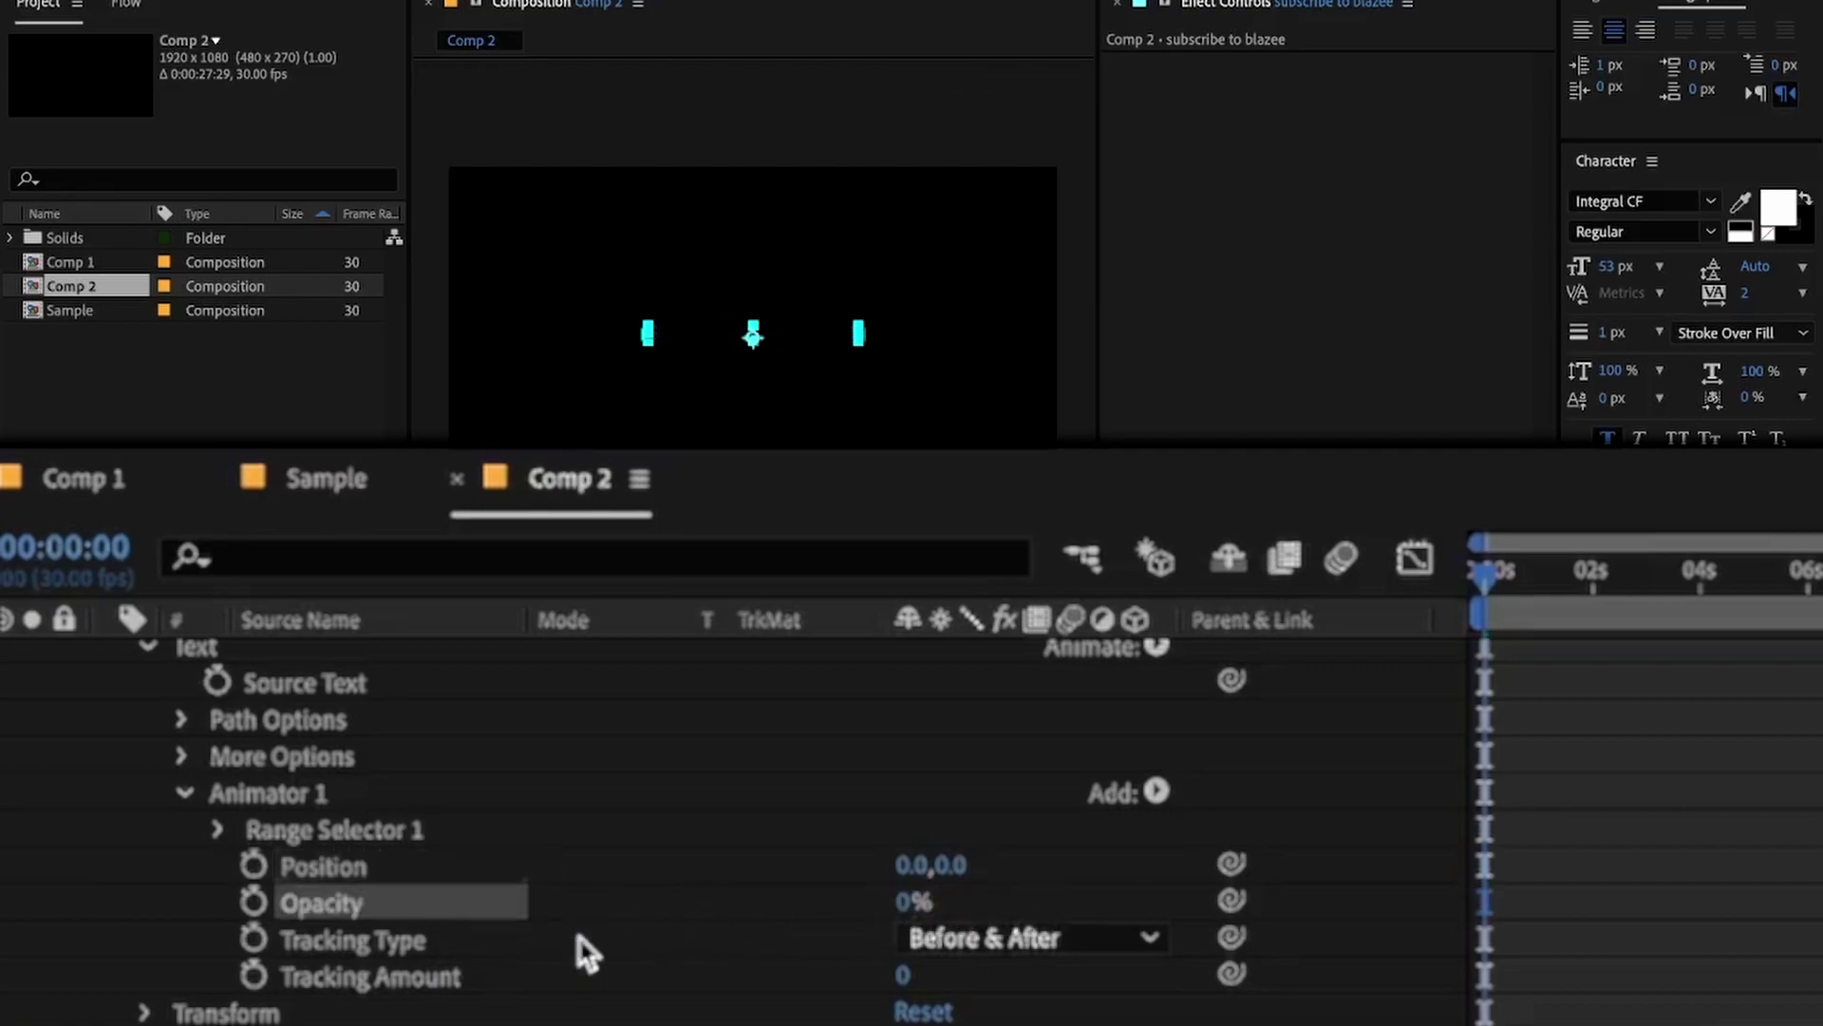
pyautogui.moveTo(907, 869); pyautogui.dragTo(735, 889)
pyautogui.moveTo(997, 867); pyautogui.dragTo(688, 898)
pyautogui.click(904, 974)
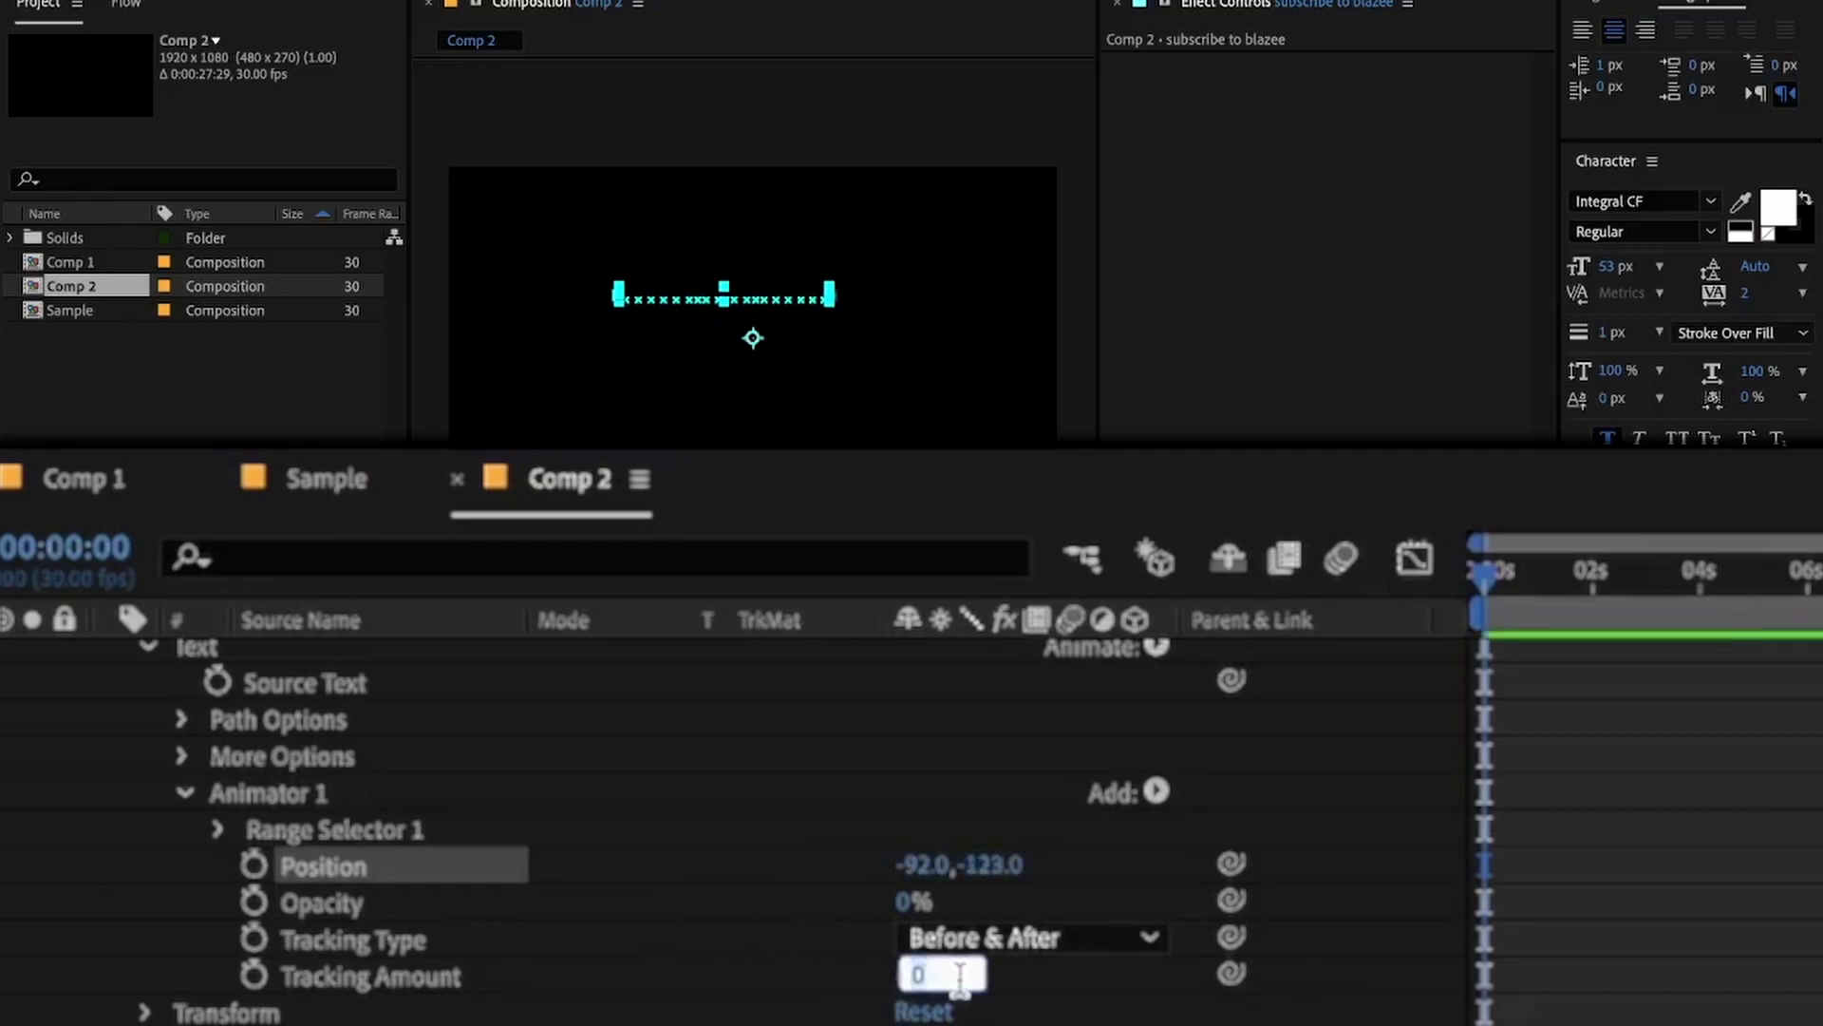
pyautogui.write('-25')
pyautogui.press('Return')
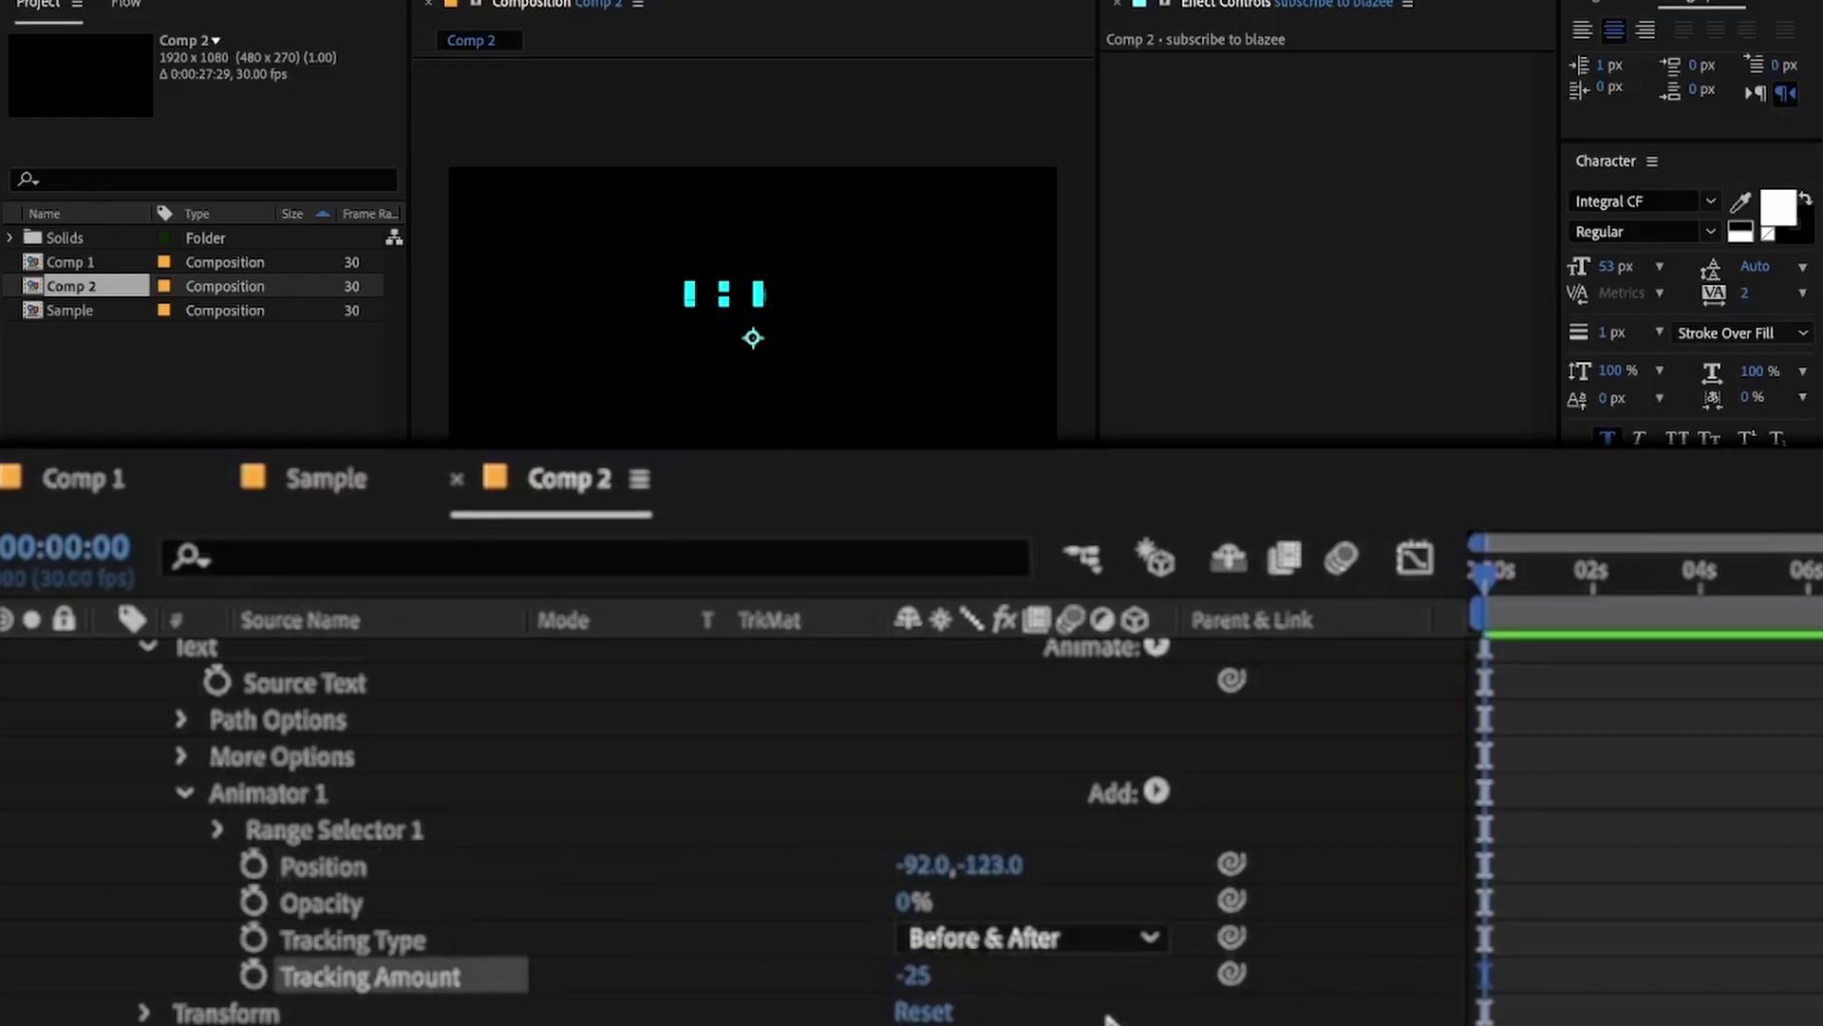
pyautogui.scroll(1, 1219, 901)
# - Enable motion blur on the text layer and Comp 2, preview, then return to 0:00:00
pyautogui.click(1071, 656)
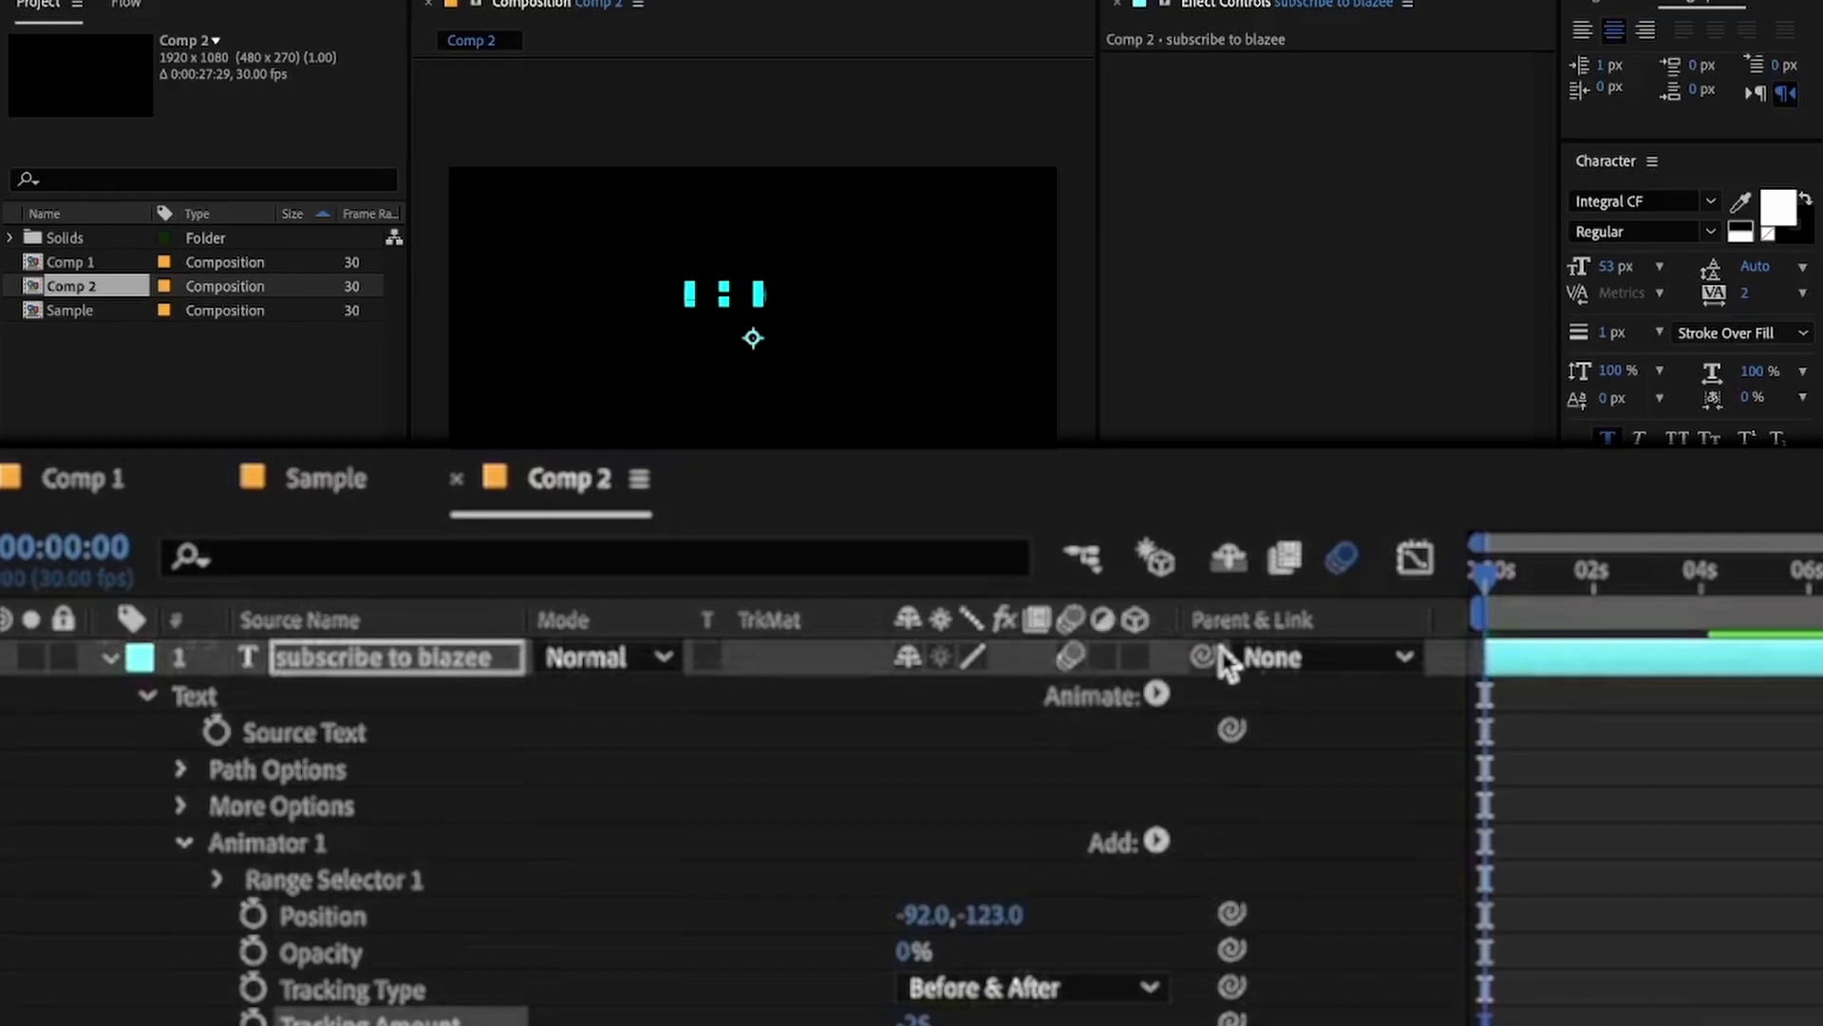
pyautogui.click(1342, 557)
pyautogui.press('space')
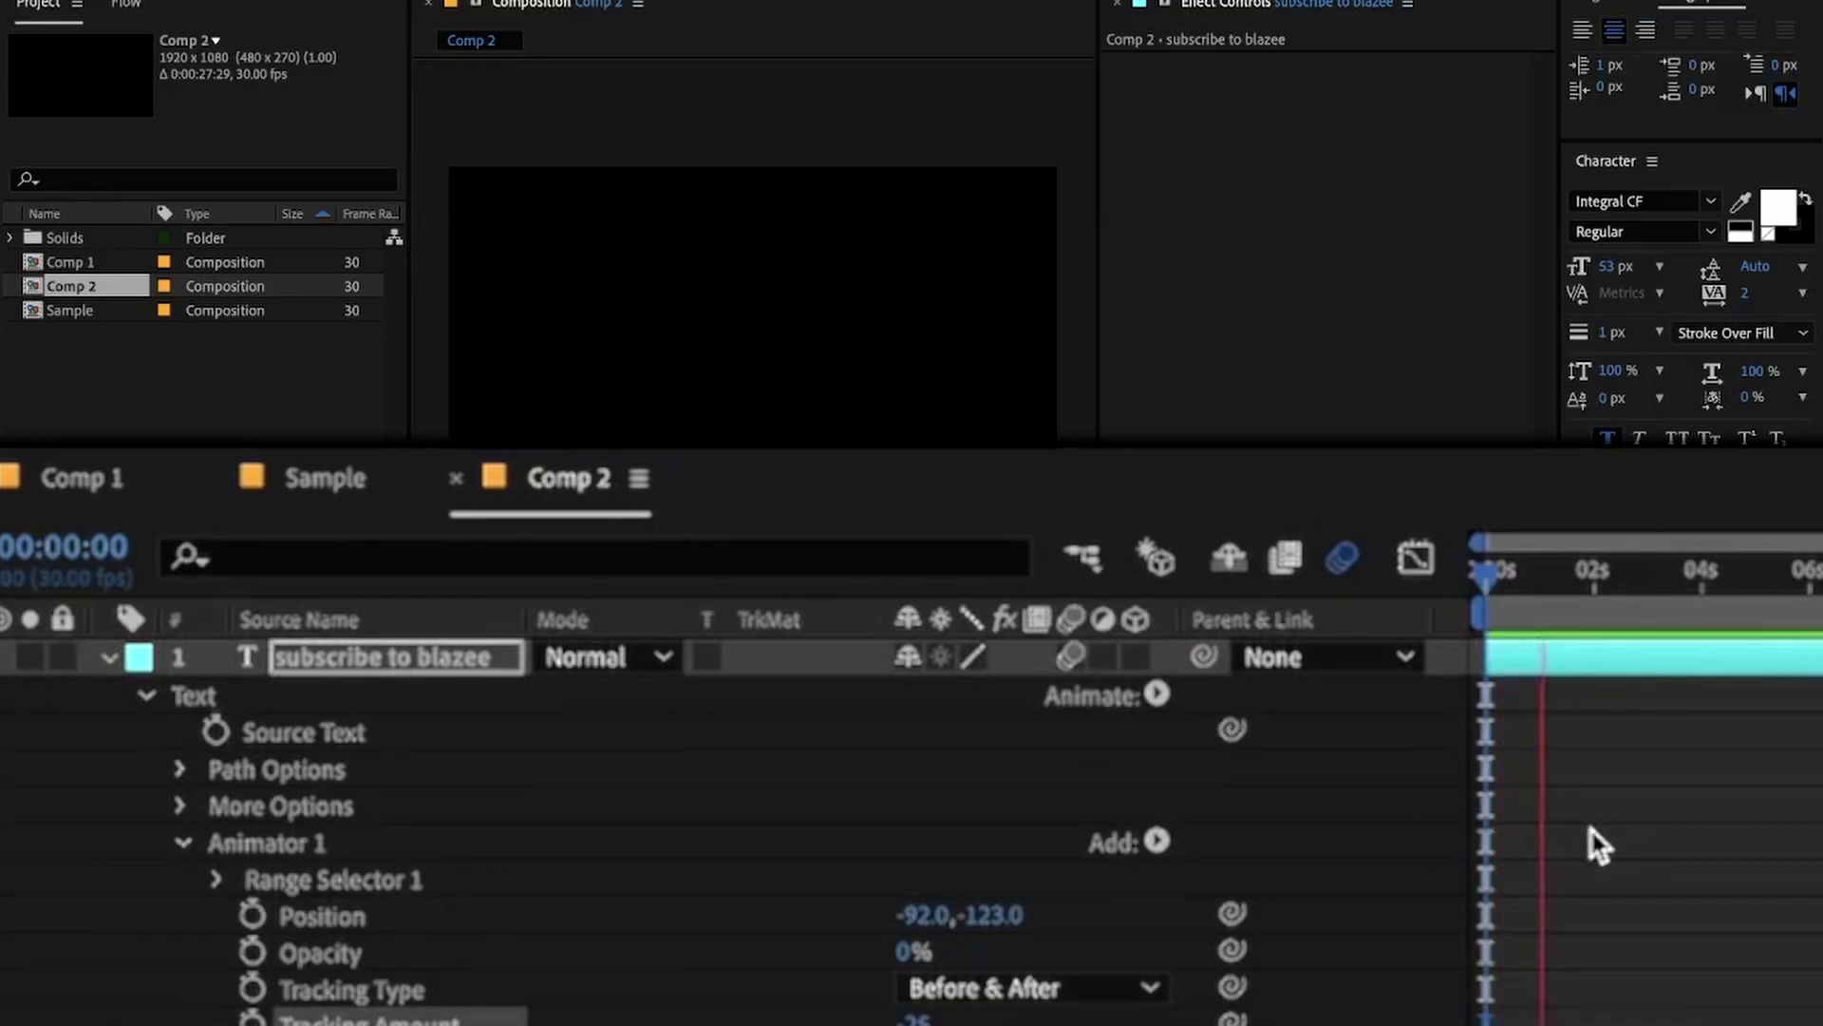
pyautogui.press('space')
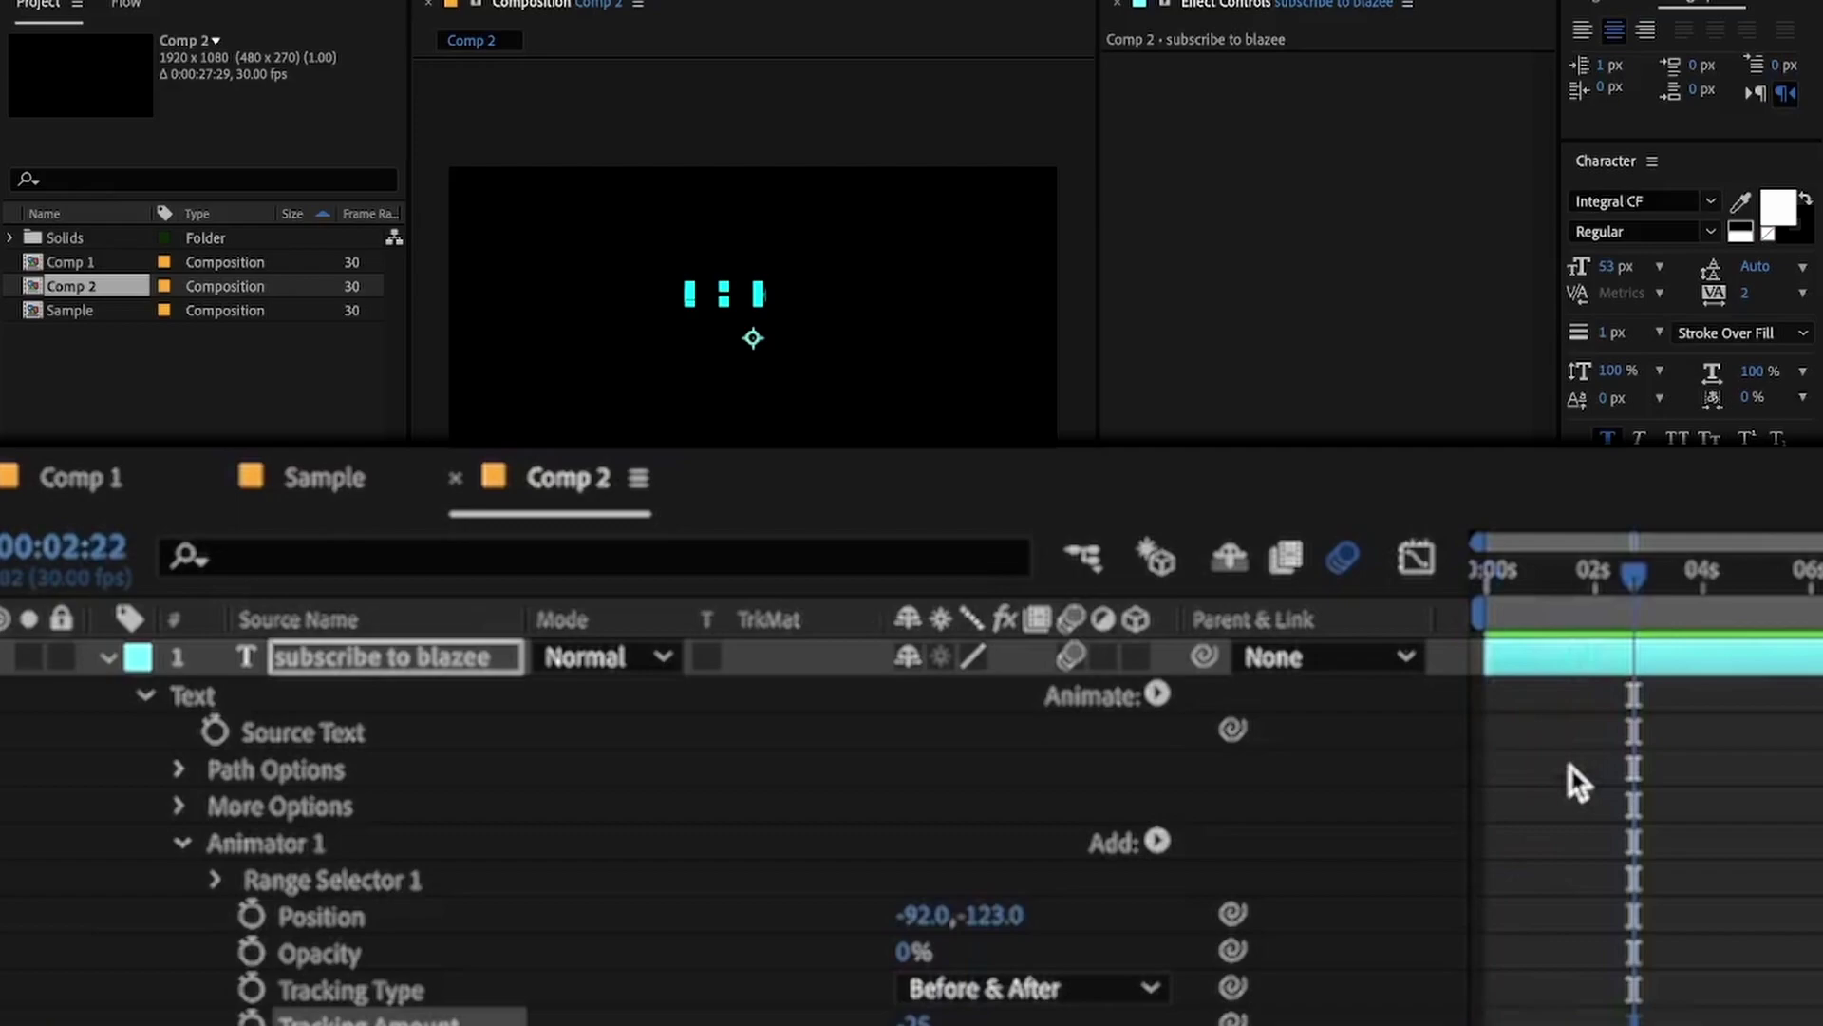
pyautogui.press('Home')
pyautogui.scroll(-1, 940, 911)
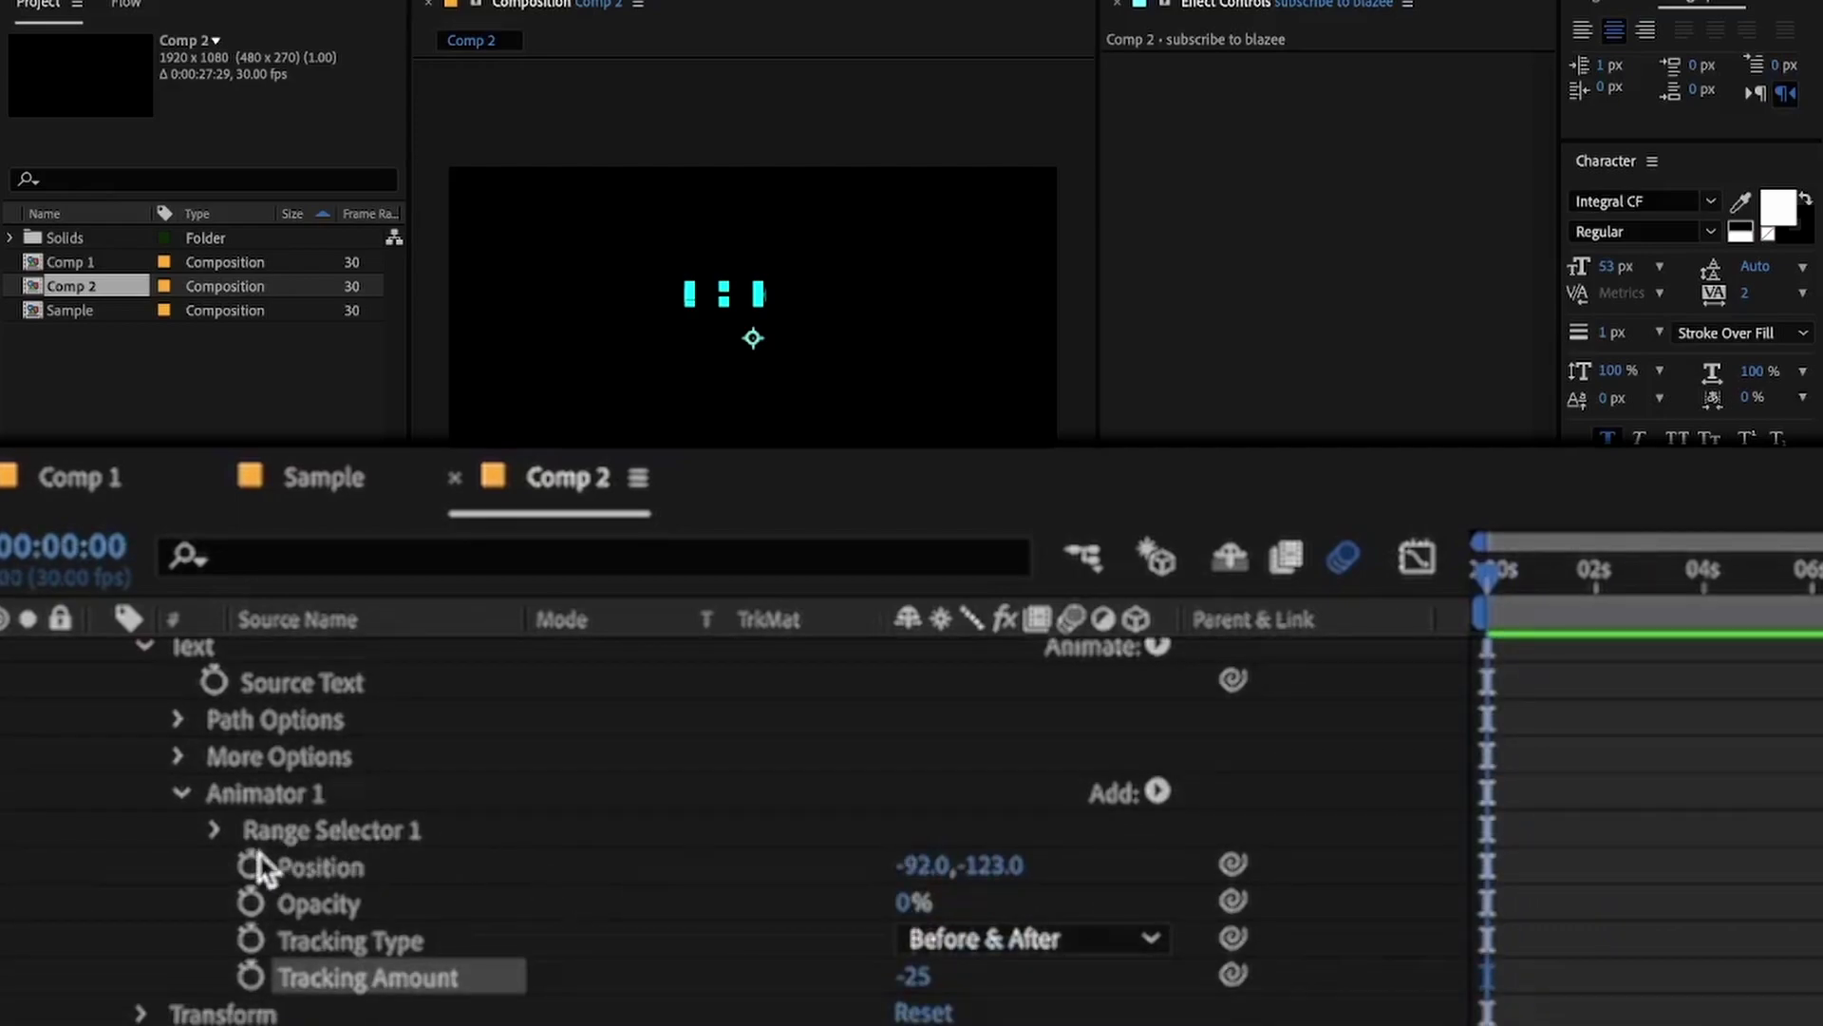
# - Keyframe Range Selector 1 Offset at -100% at the start and 100% at 1:04
pyautogui.click(213, 830)
pyautogui.scroll(-4, 258, 860)
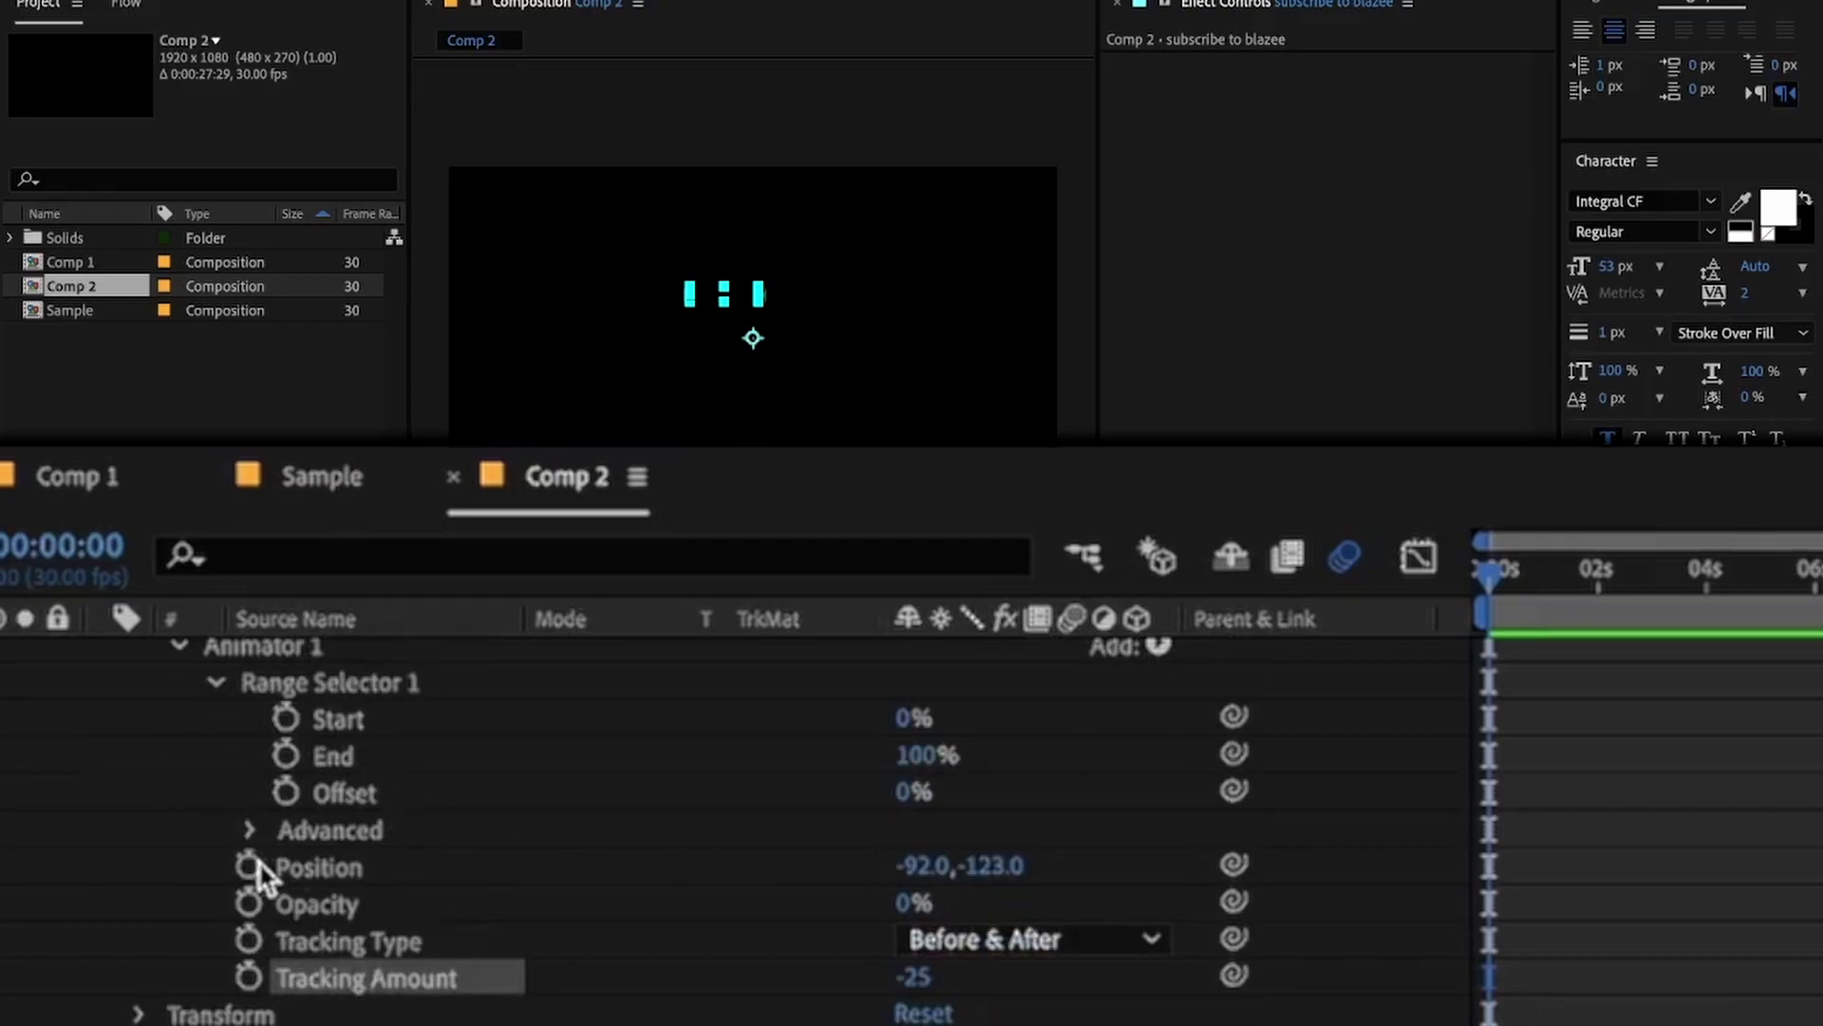
pyautogui.click(281, 794)
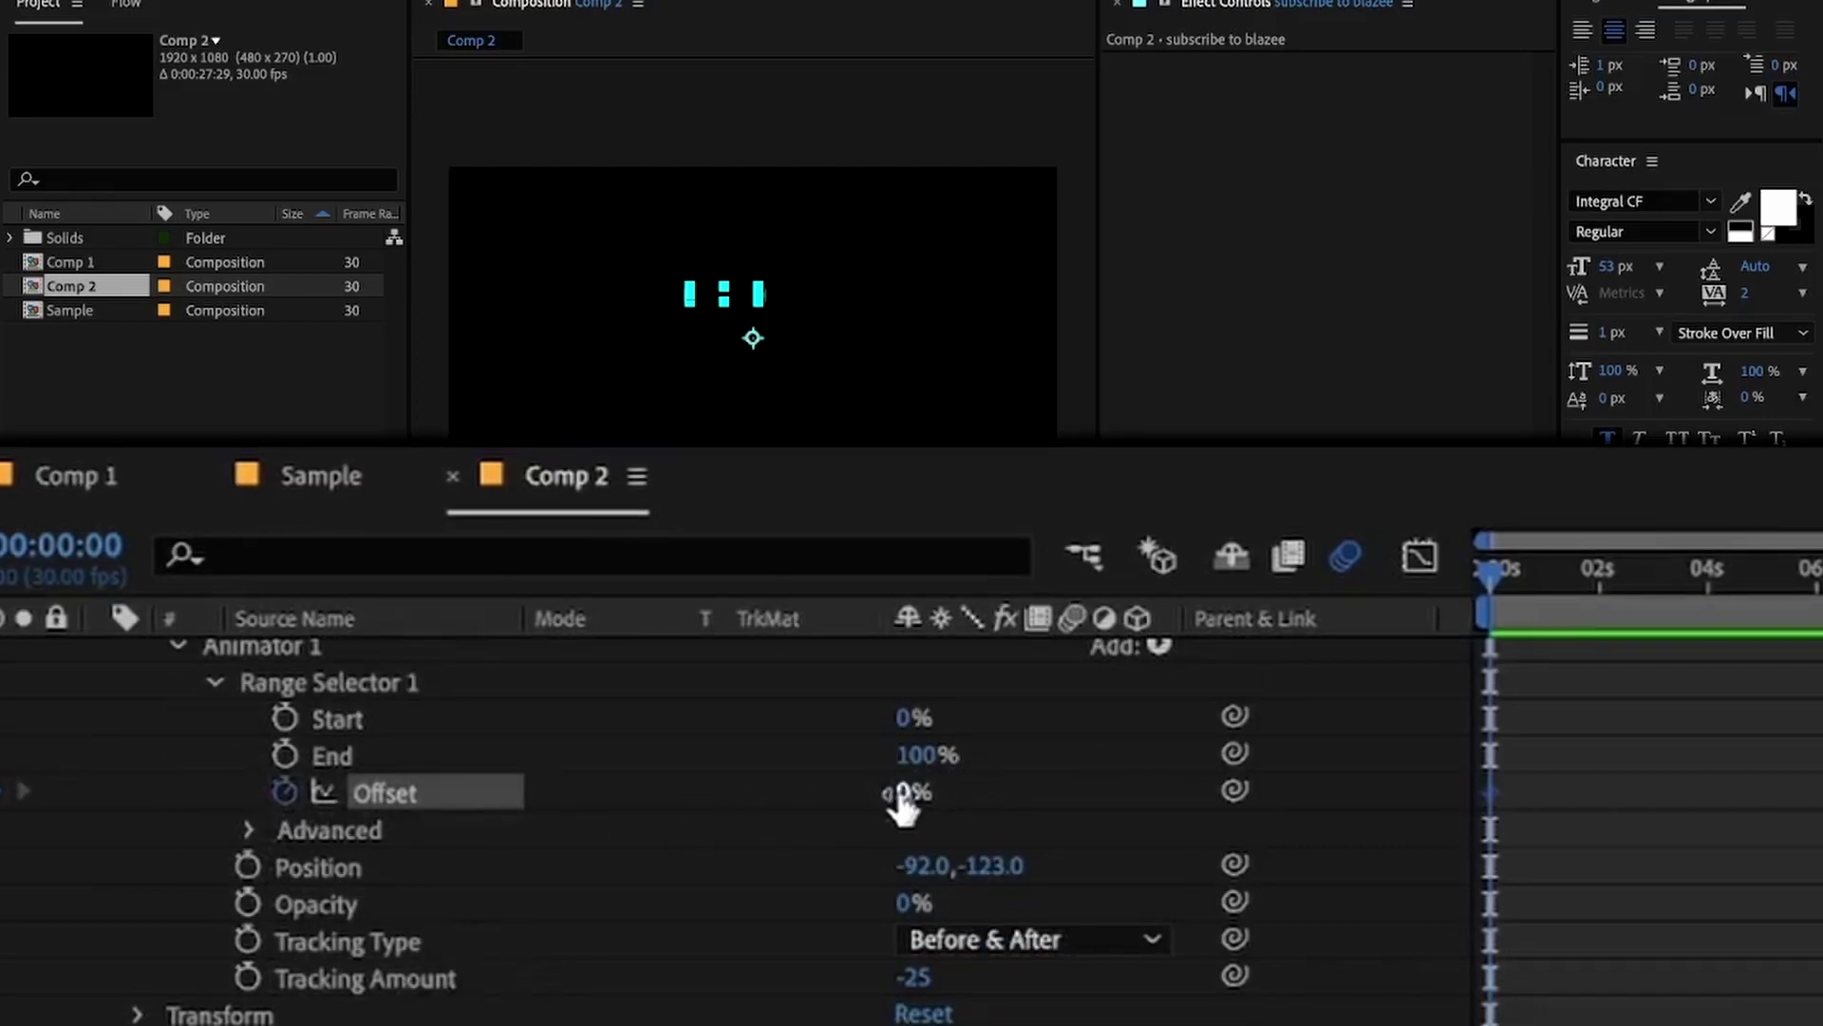
pyautogui.moveTo(902, 795); pyautogui.dragTo(582, 830)
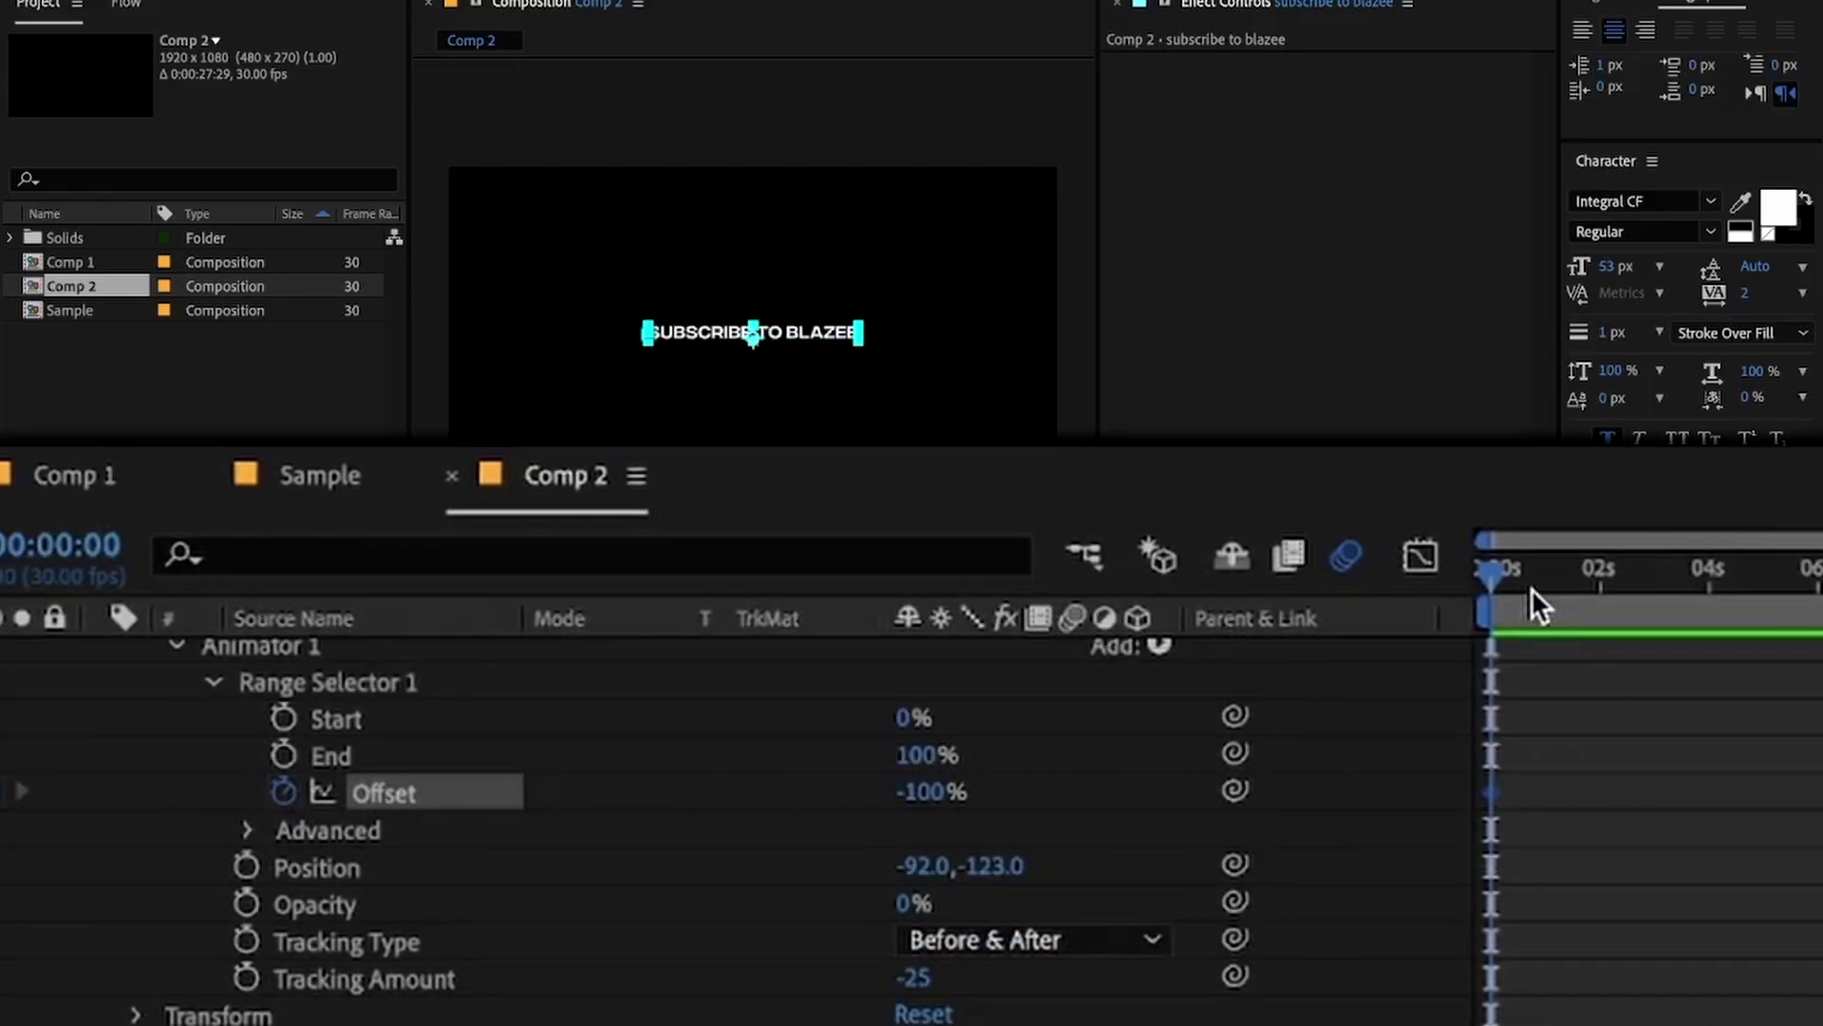
pyautogui.moveTo(1531, 589); pyautogui.dragTo(1558, 636)
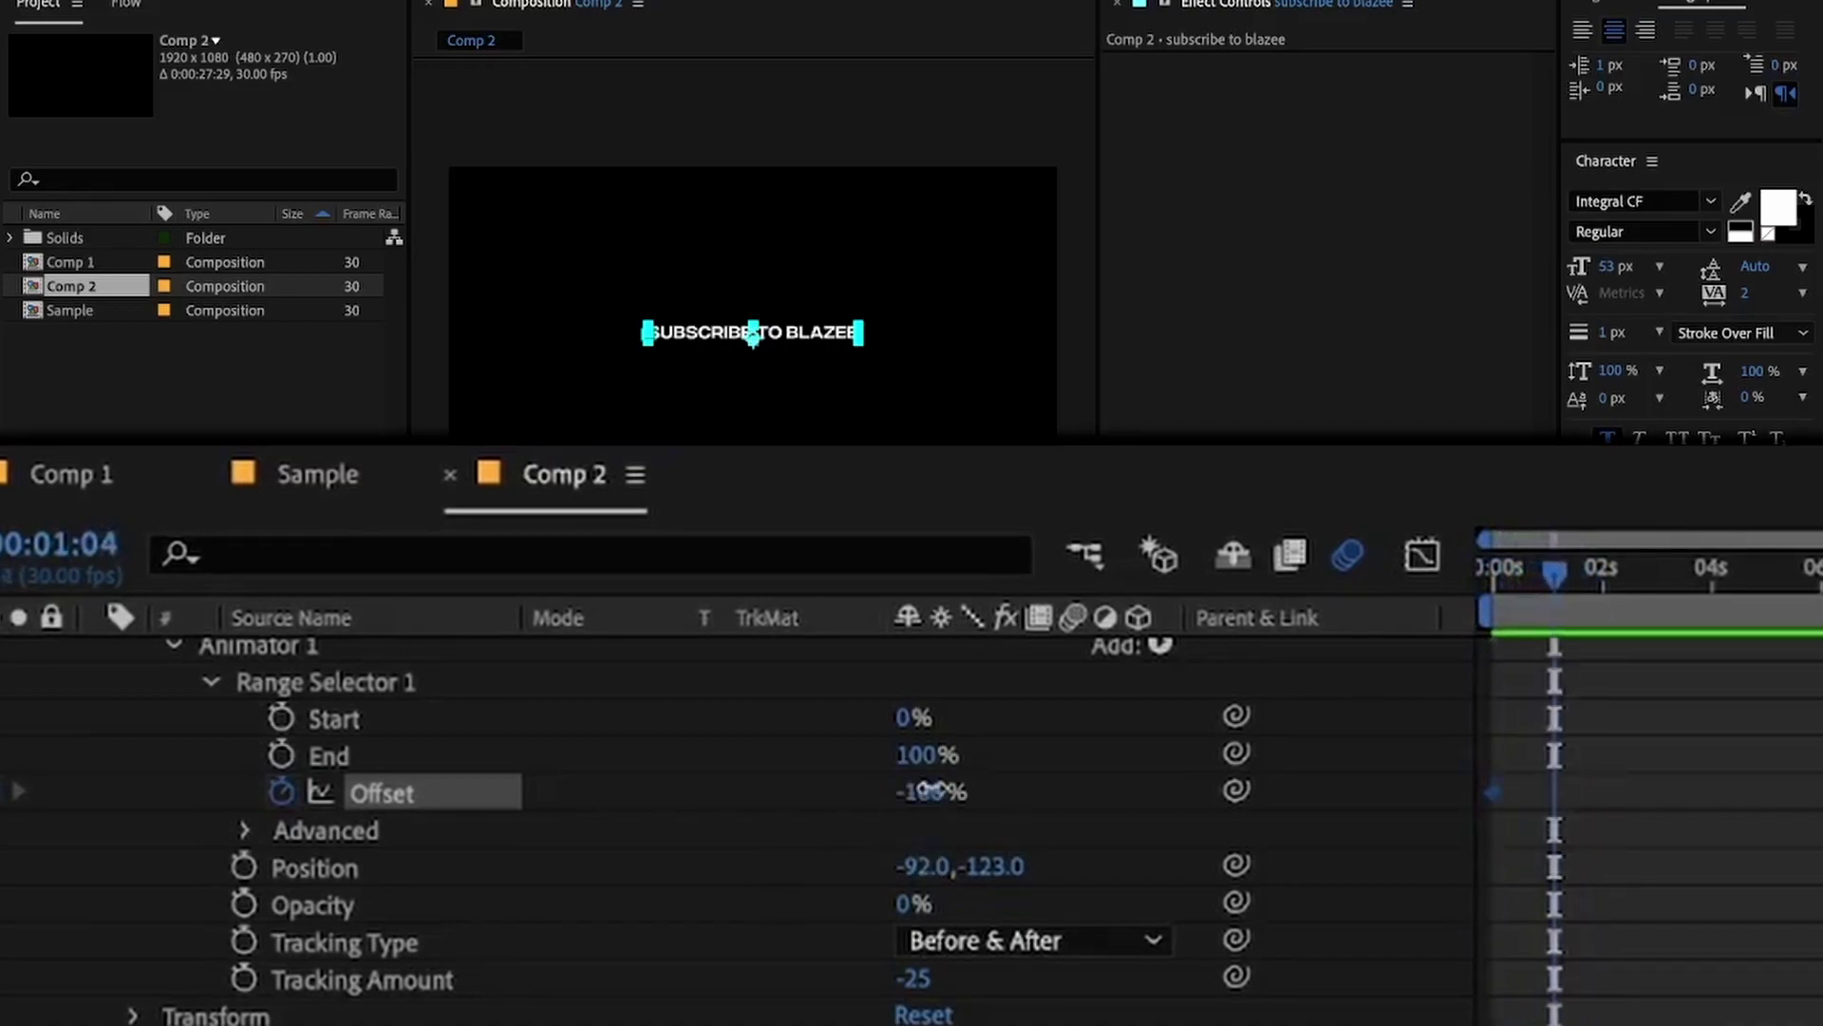
pyautogui.moveTo(931, 789); pyautogui.dragTo(1122, 788)
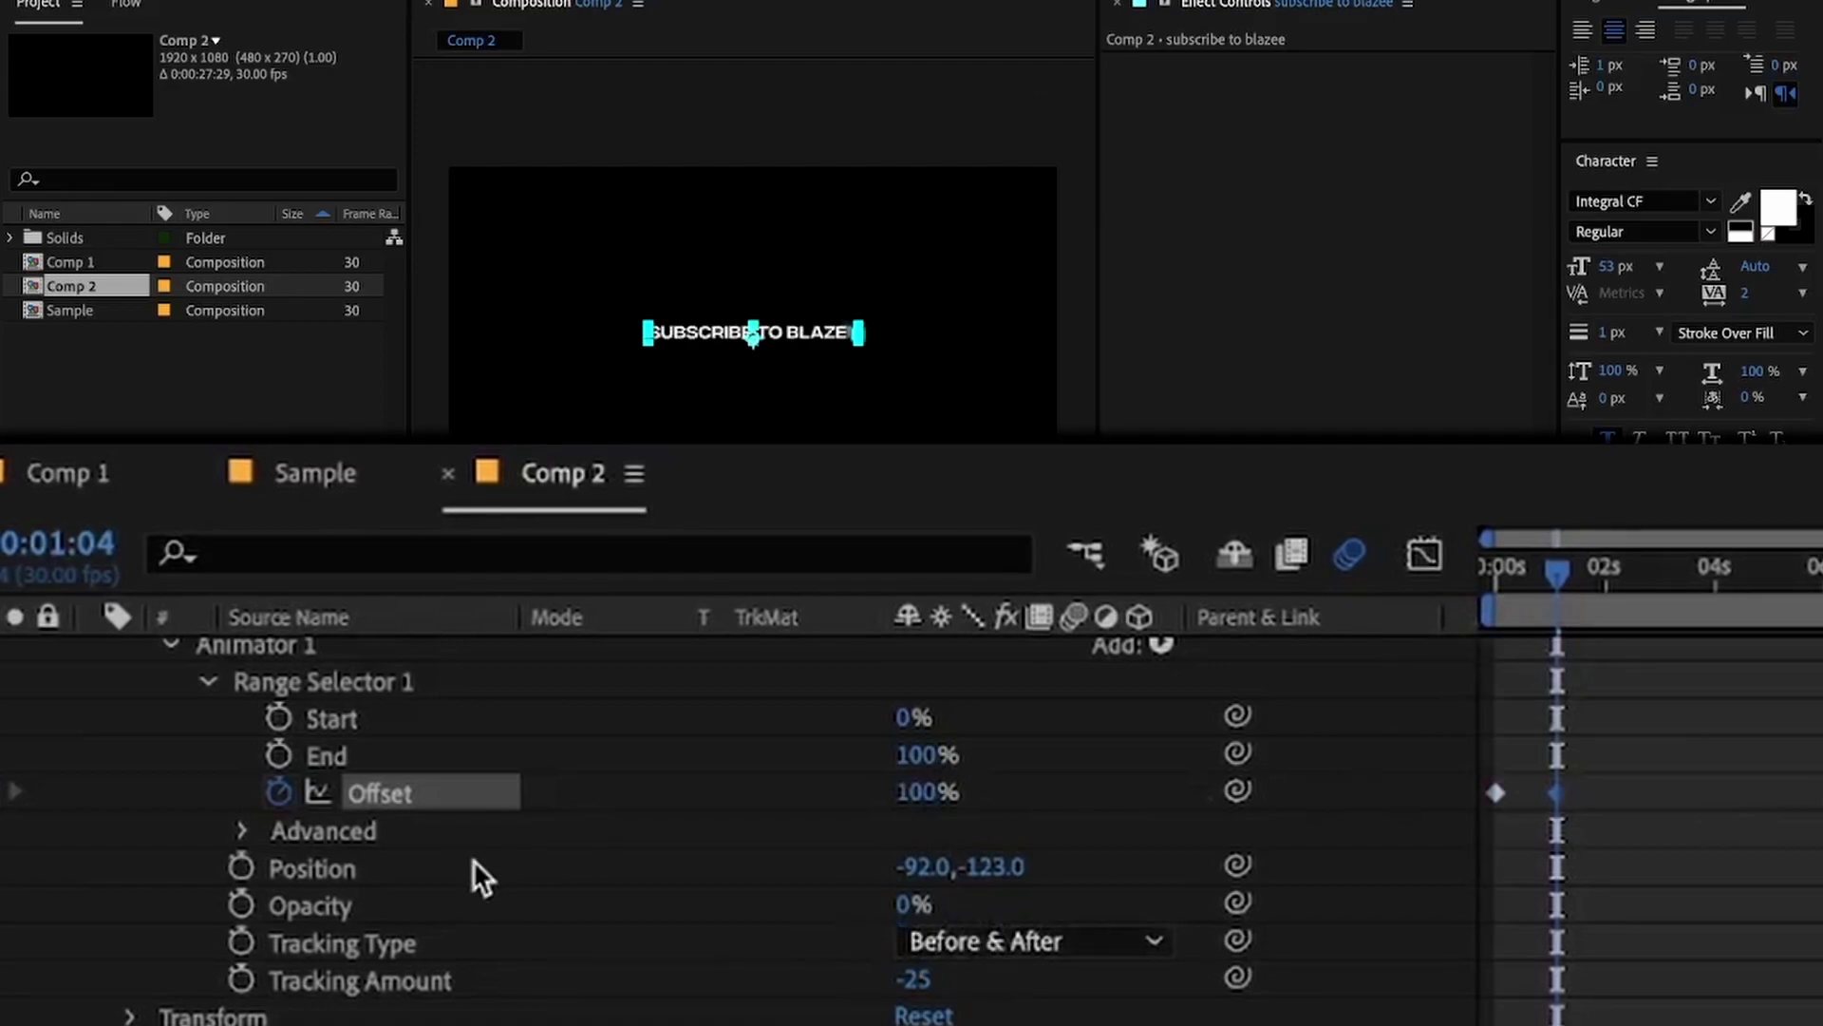
# - Set the Advanced selector Shape to Ramp Up with Ease Low 100%, then preview from the start
pyautogui.click(243, 832)
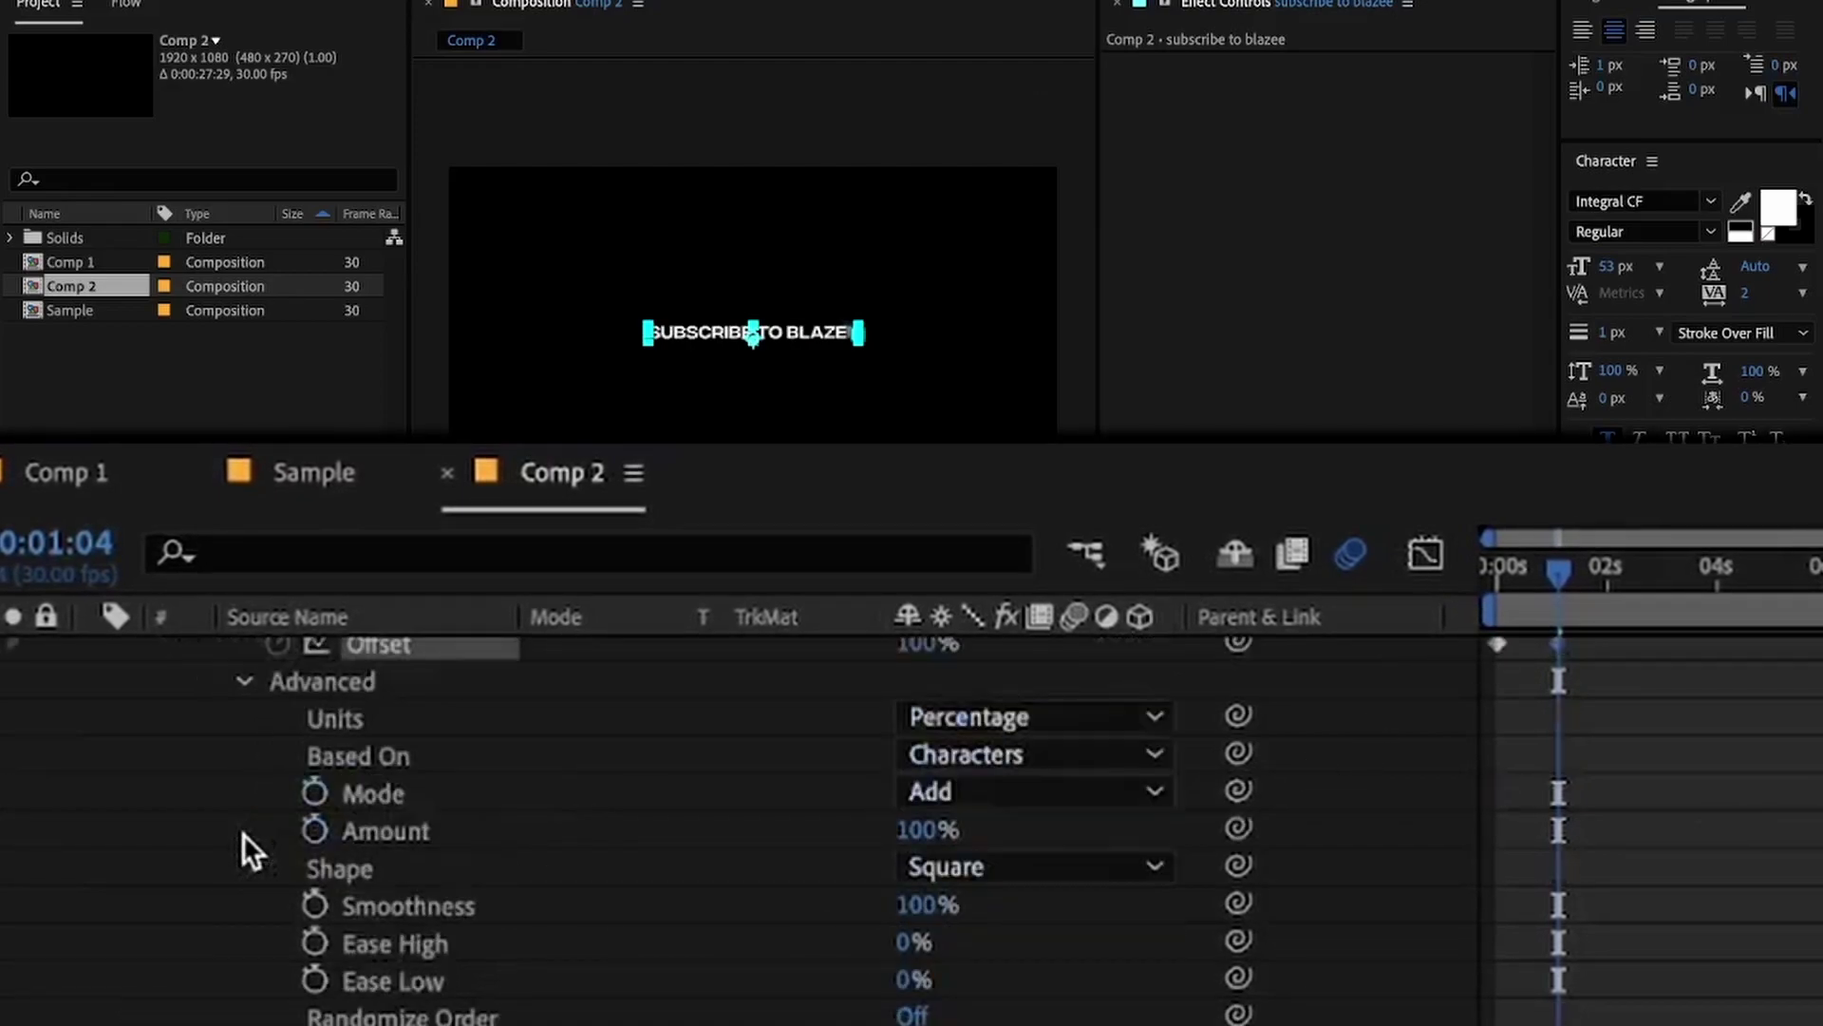
pyautogui.click(987, 866)
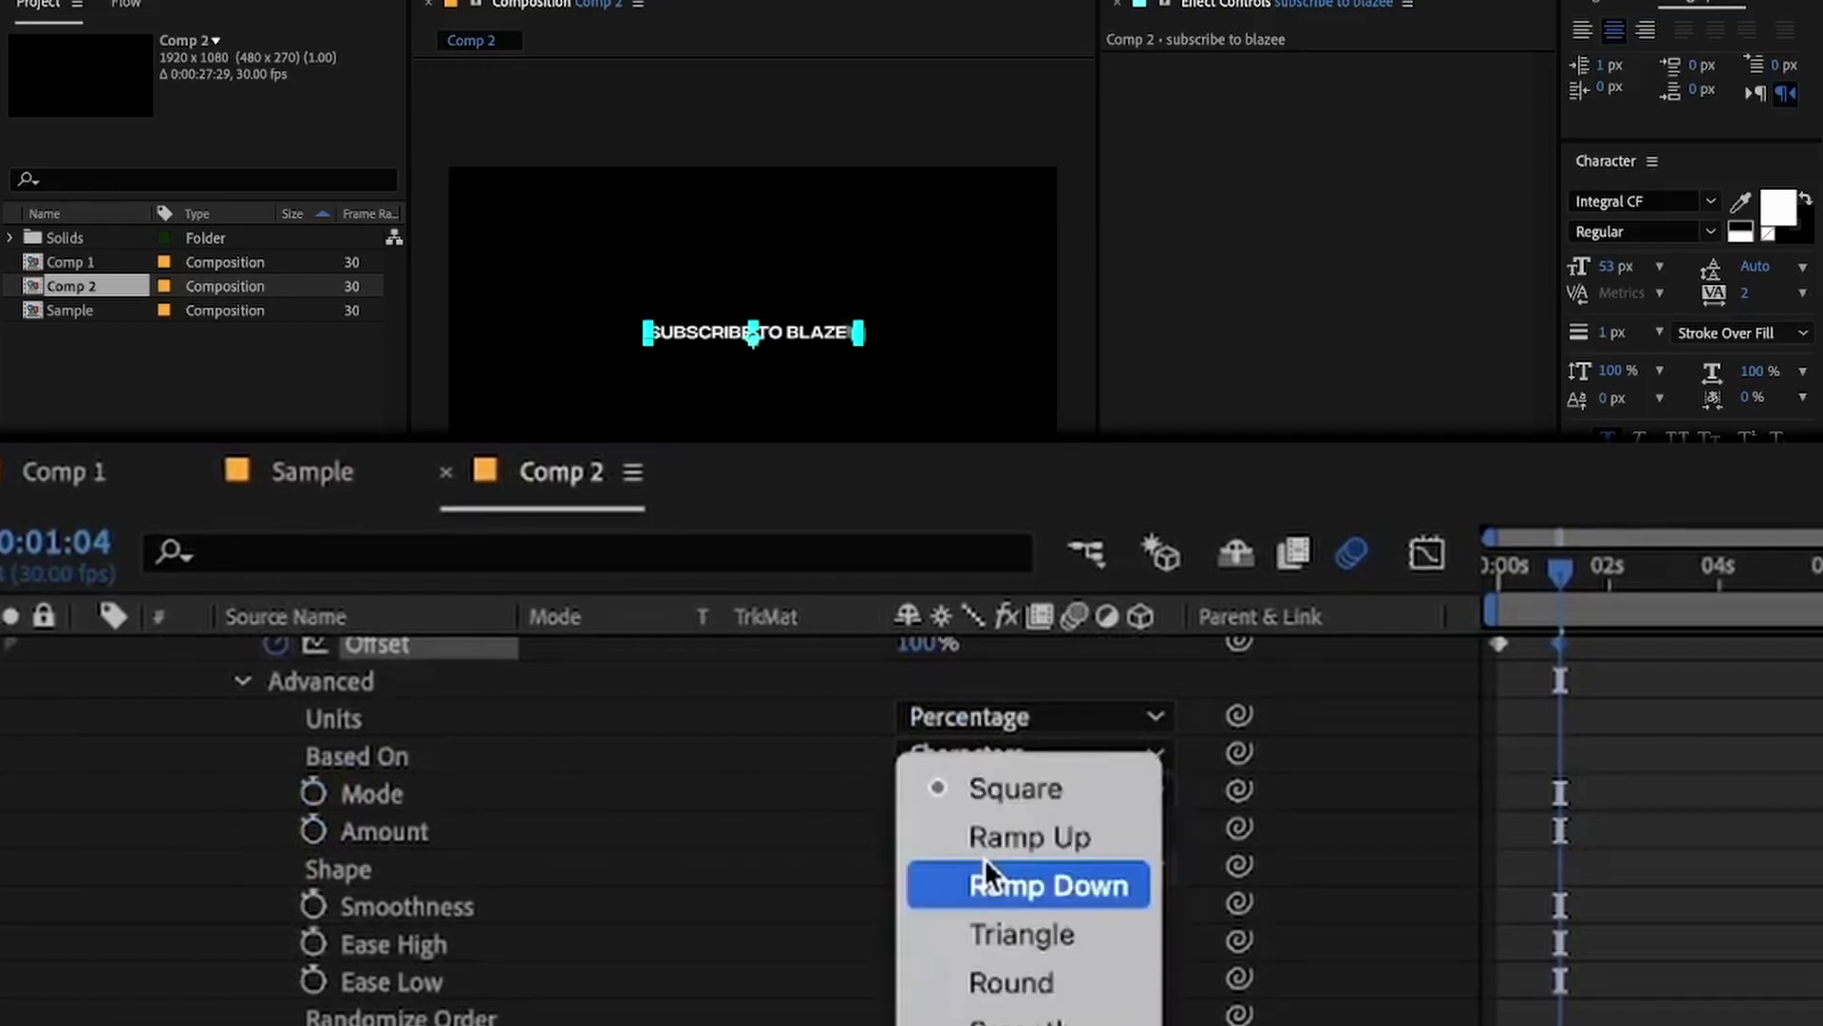
pyautogui.click(1037, 836)
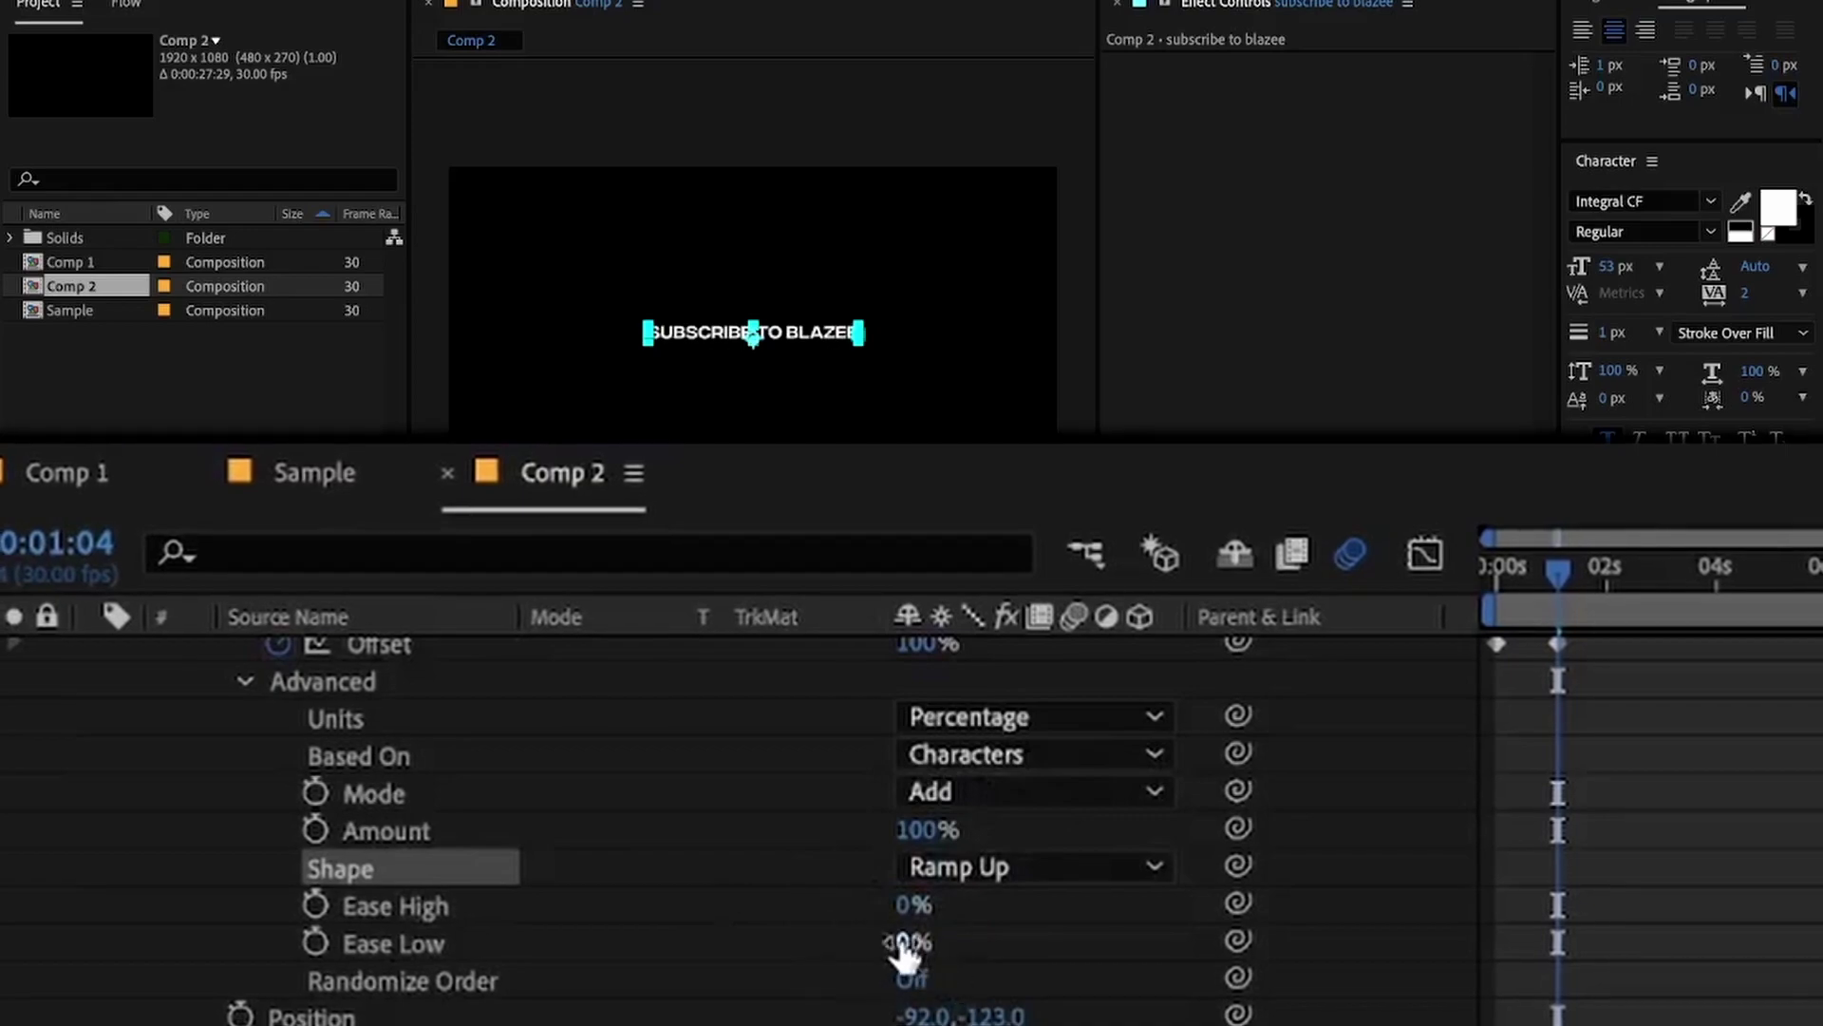
pyautogui.moveTo(904, 959); pyautogui.dragTo(999, 959)
pyautogui.click(1759, 864)
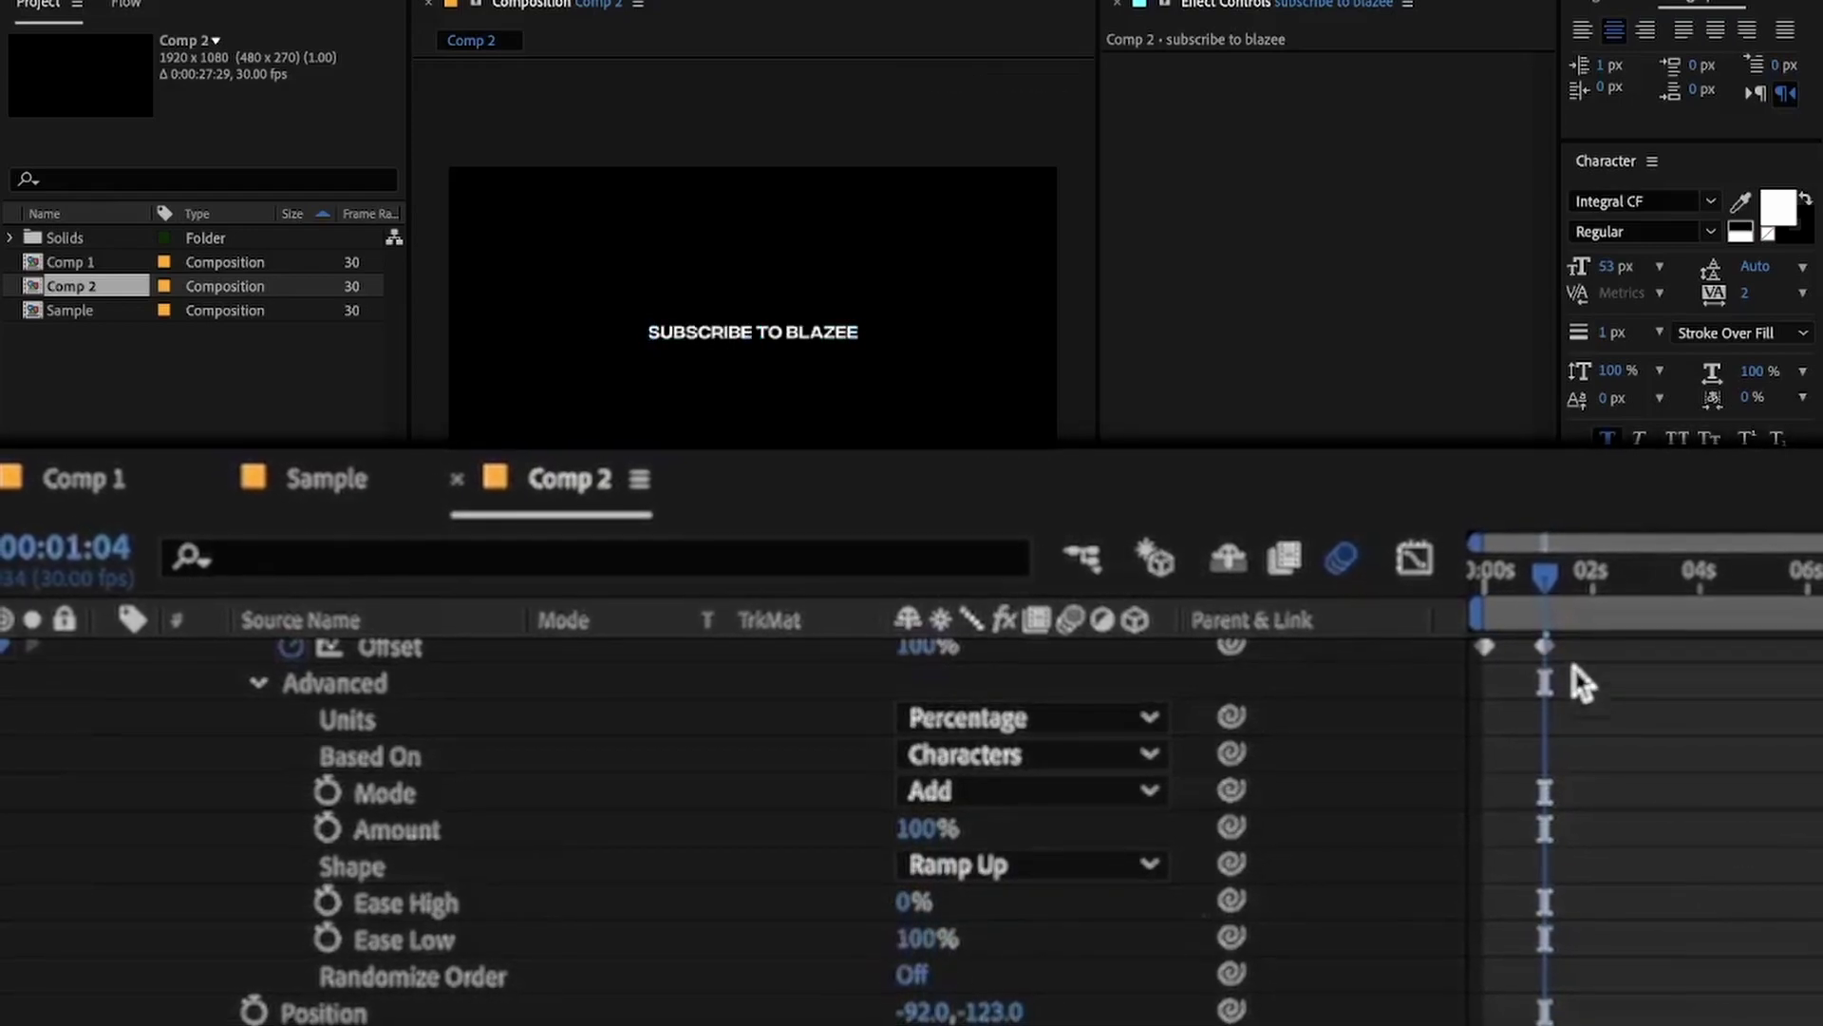
pyautogui.press('Home')
pyautogui.press('space')
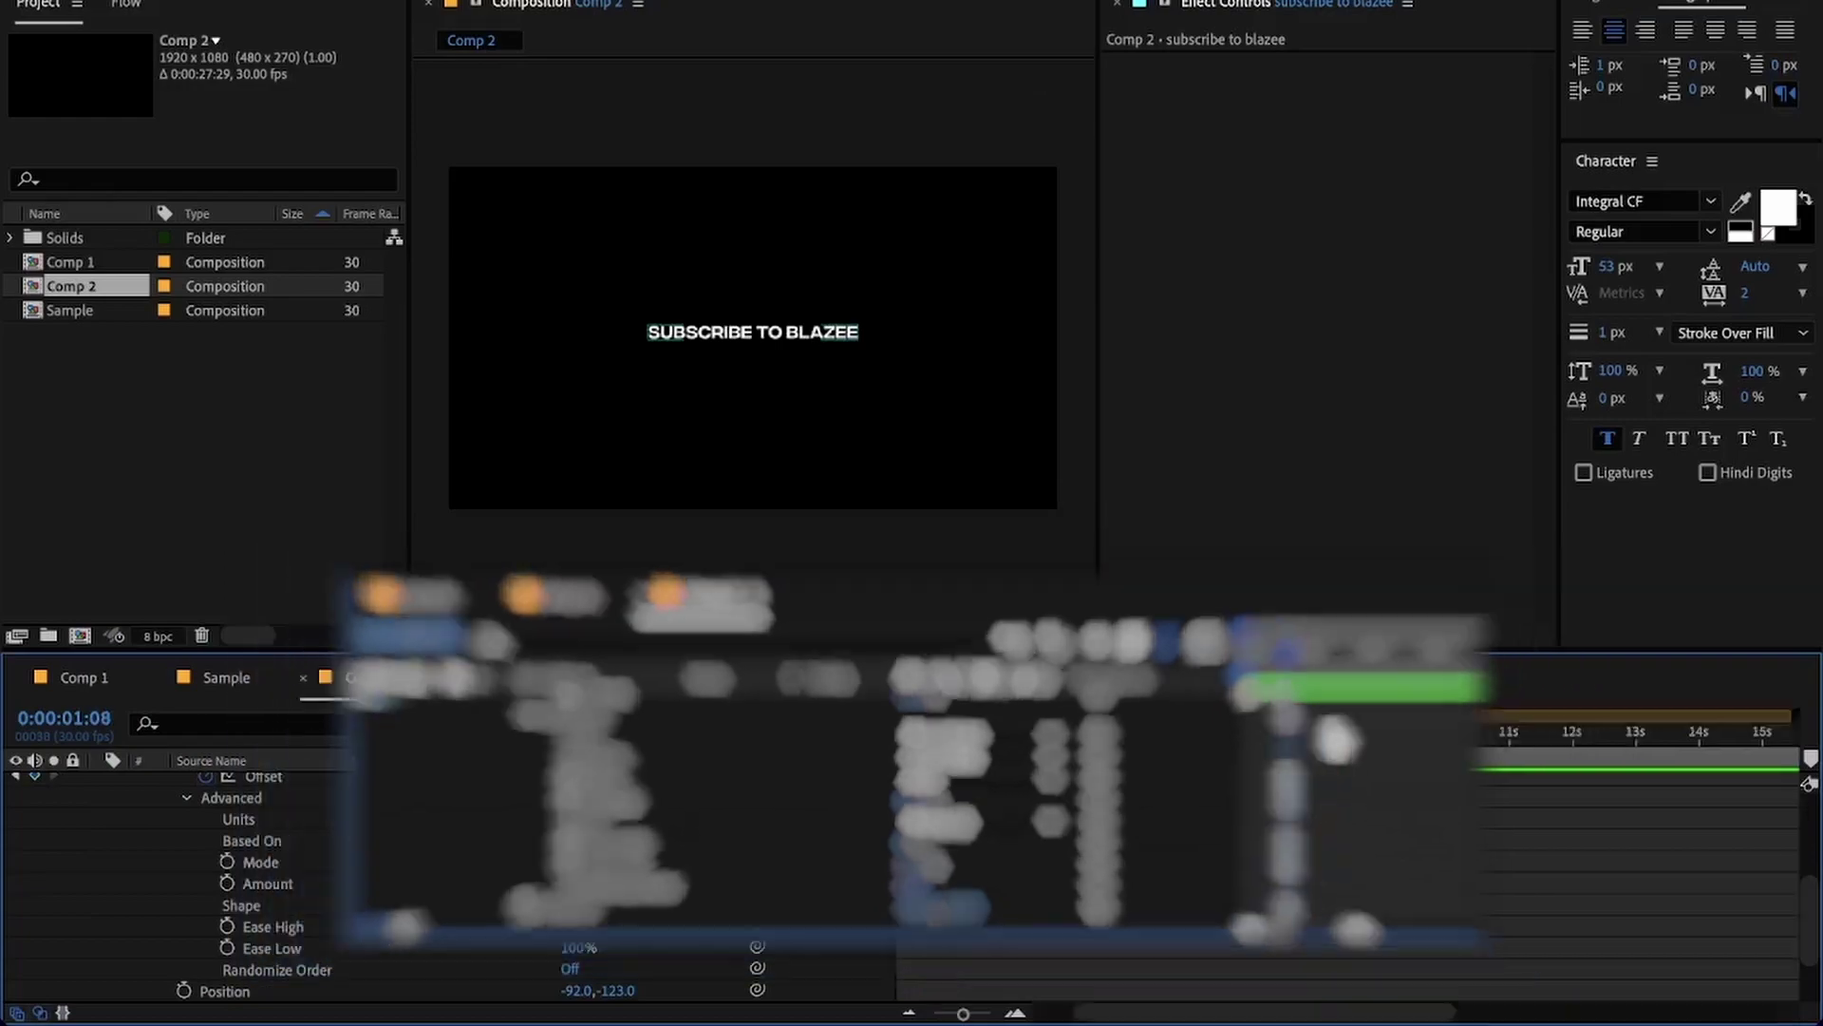
# - Apply Easy Ease (F9) to both Offset keyframes and preview the eased reveal
pyautogui.scroll(3, 969, 797)
pyautogui.press('space')
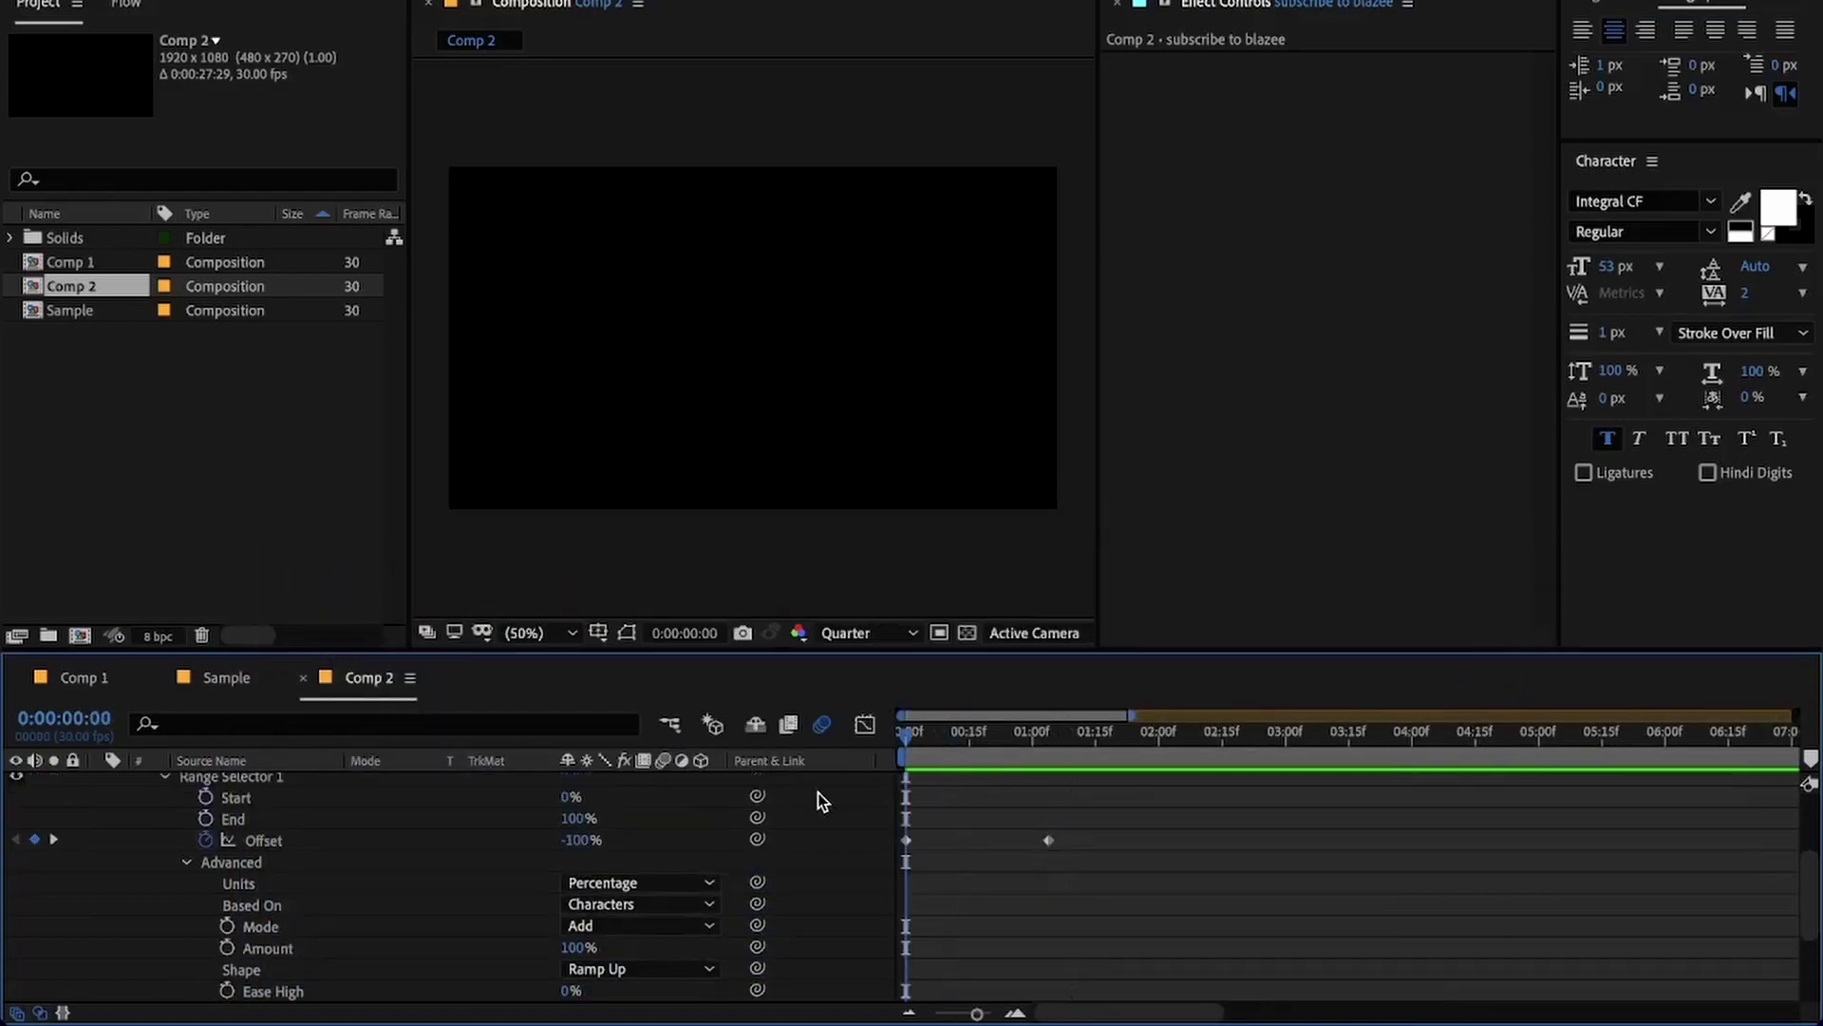
pyautogui.press('space')
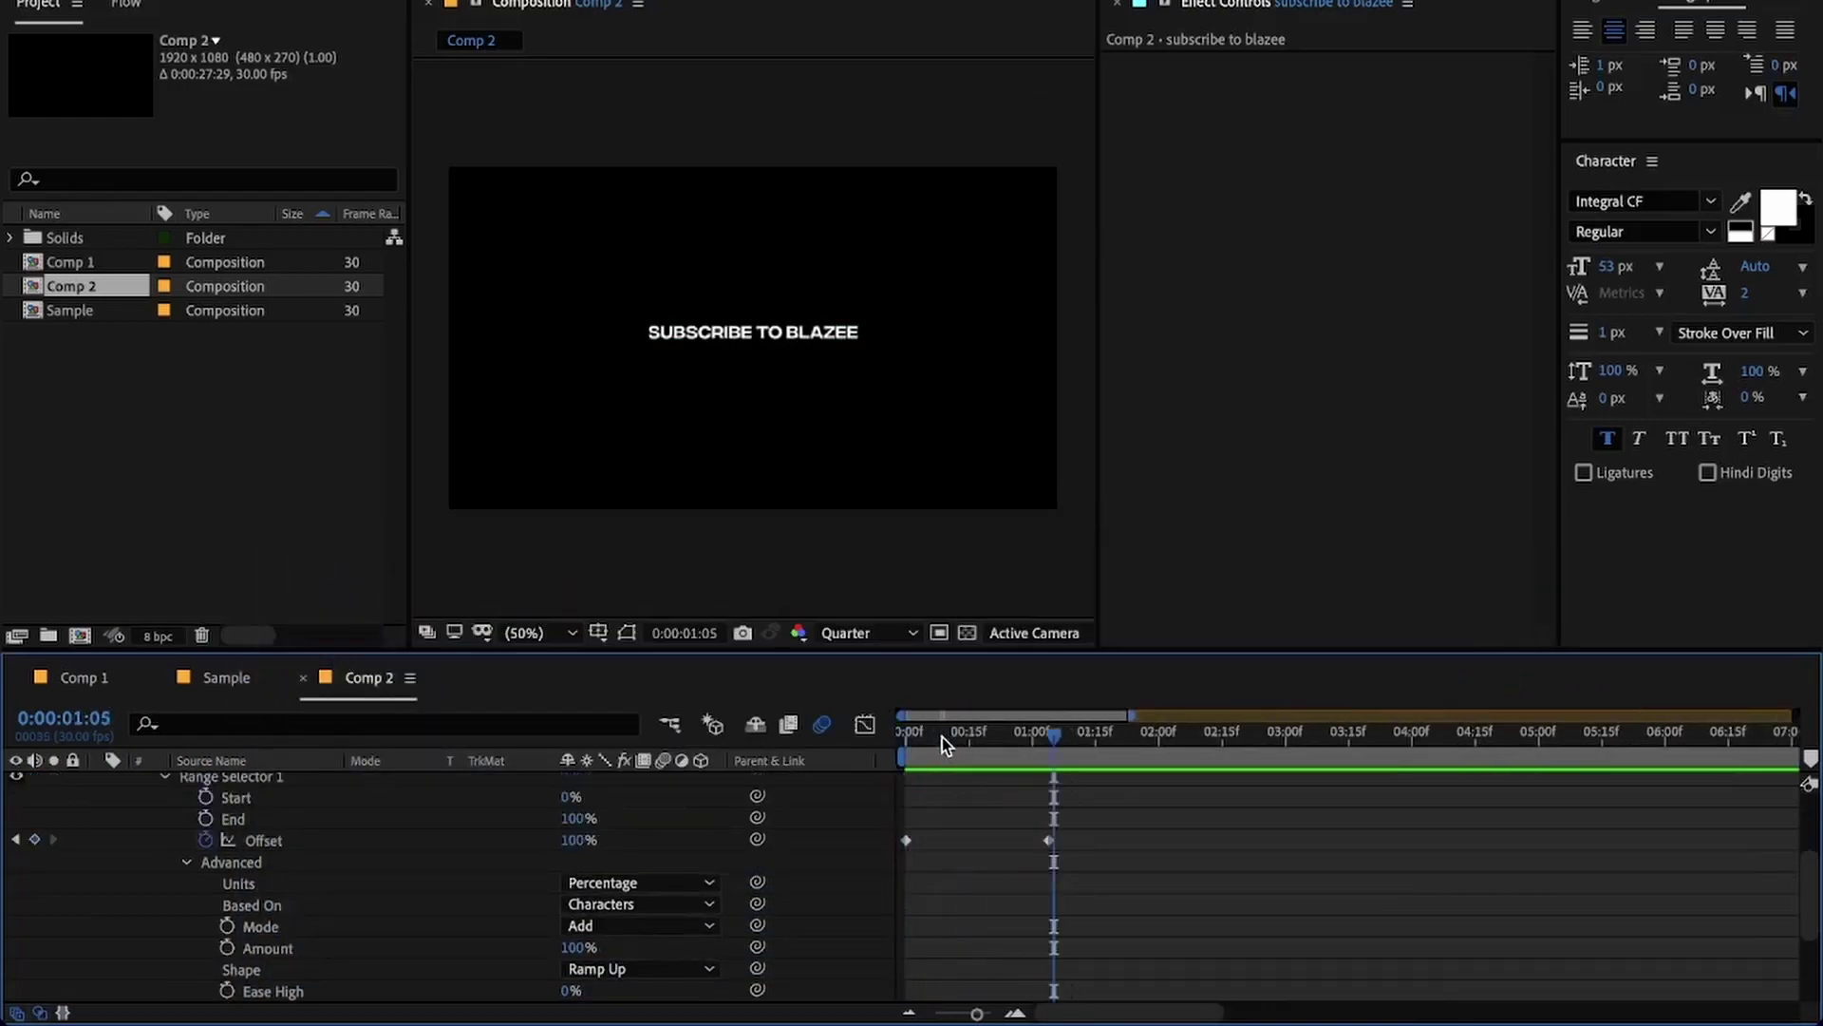
pyautogui.moveTo(942, 737); pyautogui.dragTo(904, 737)
pyautogui.moveTo(1128, 823); pyautogui.dragTo(845, 869)
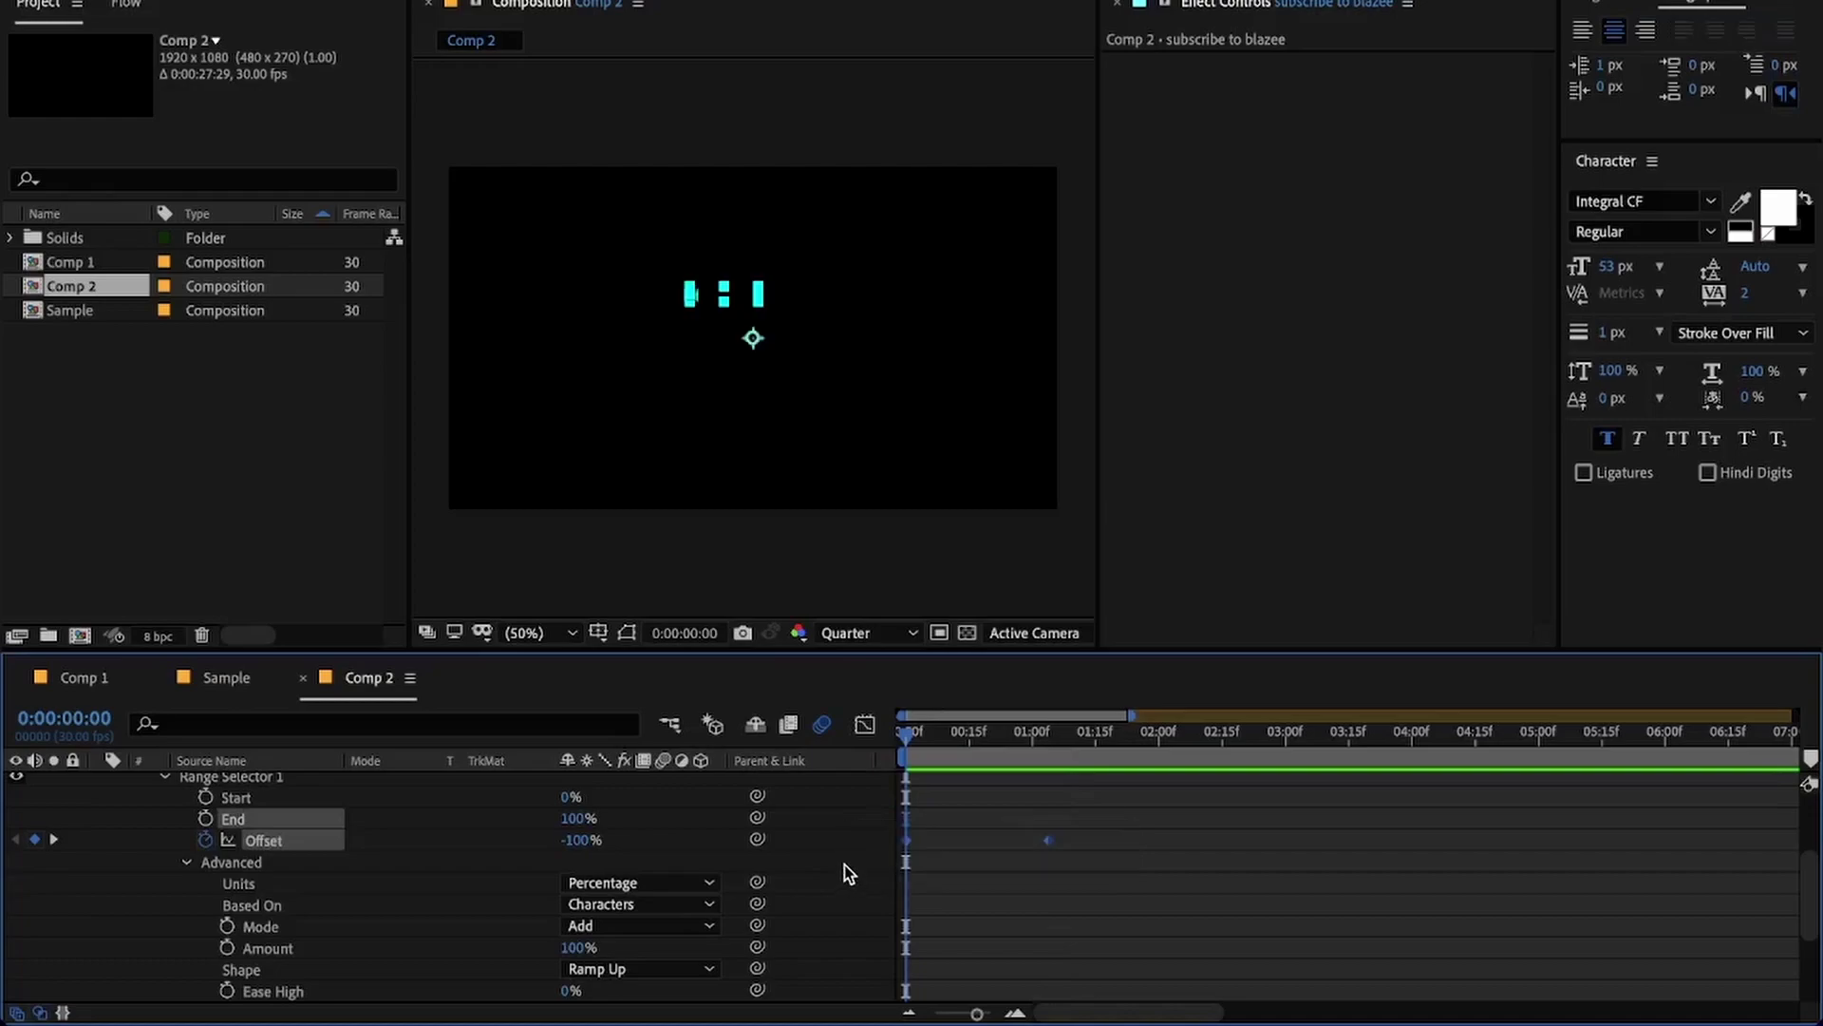
pyautogui.press('F9')
pyautogui.click(1095, 895)
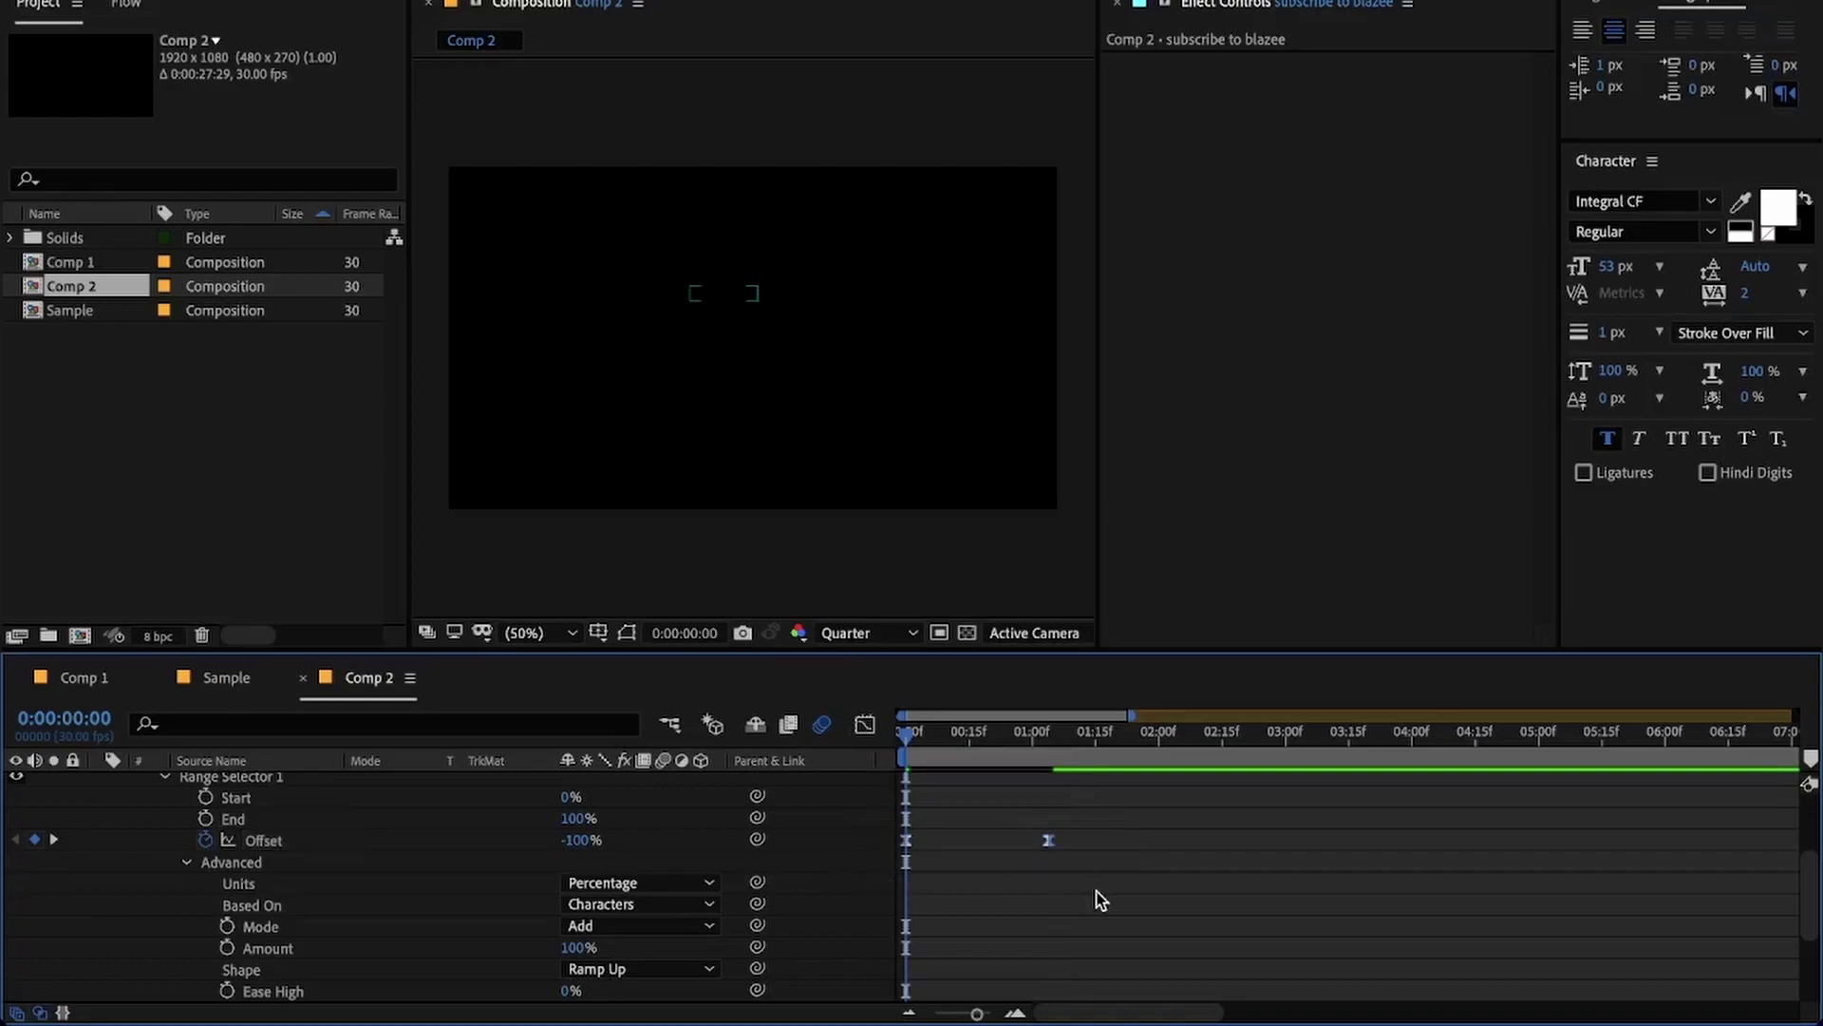
pyautogui.press('space')
# - Collapse the subscribe to blazee layer's animated properties using U
pyautogui.scroll(3, 1037, 853)
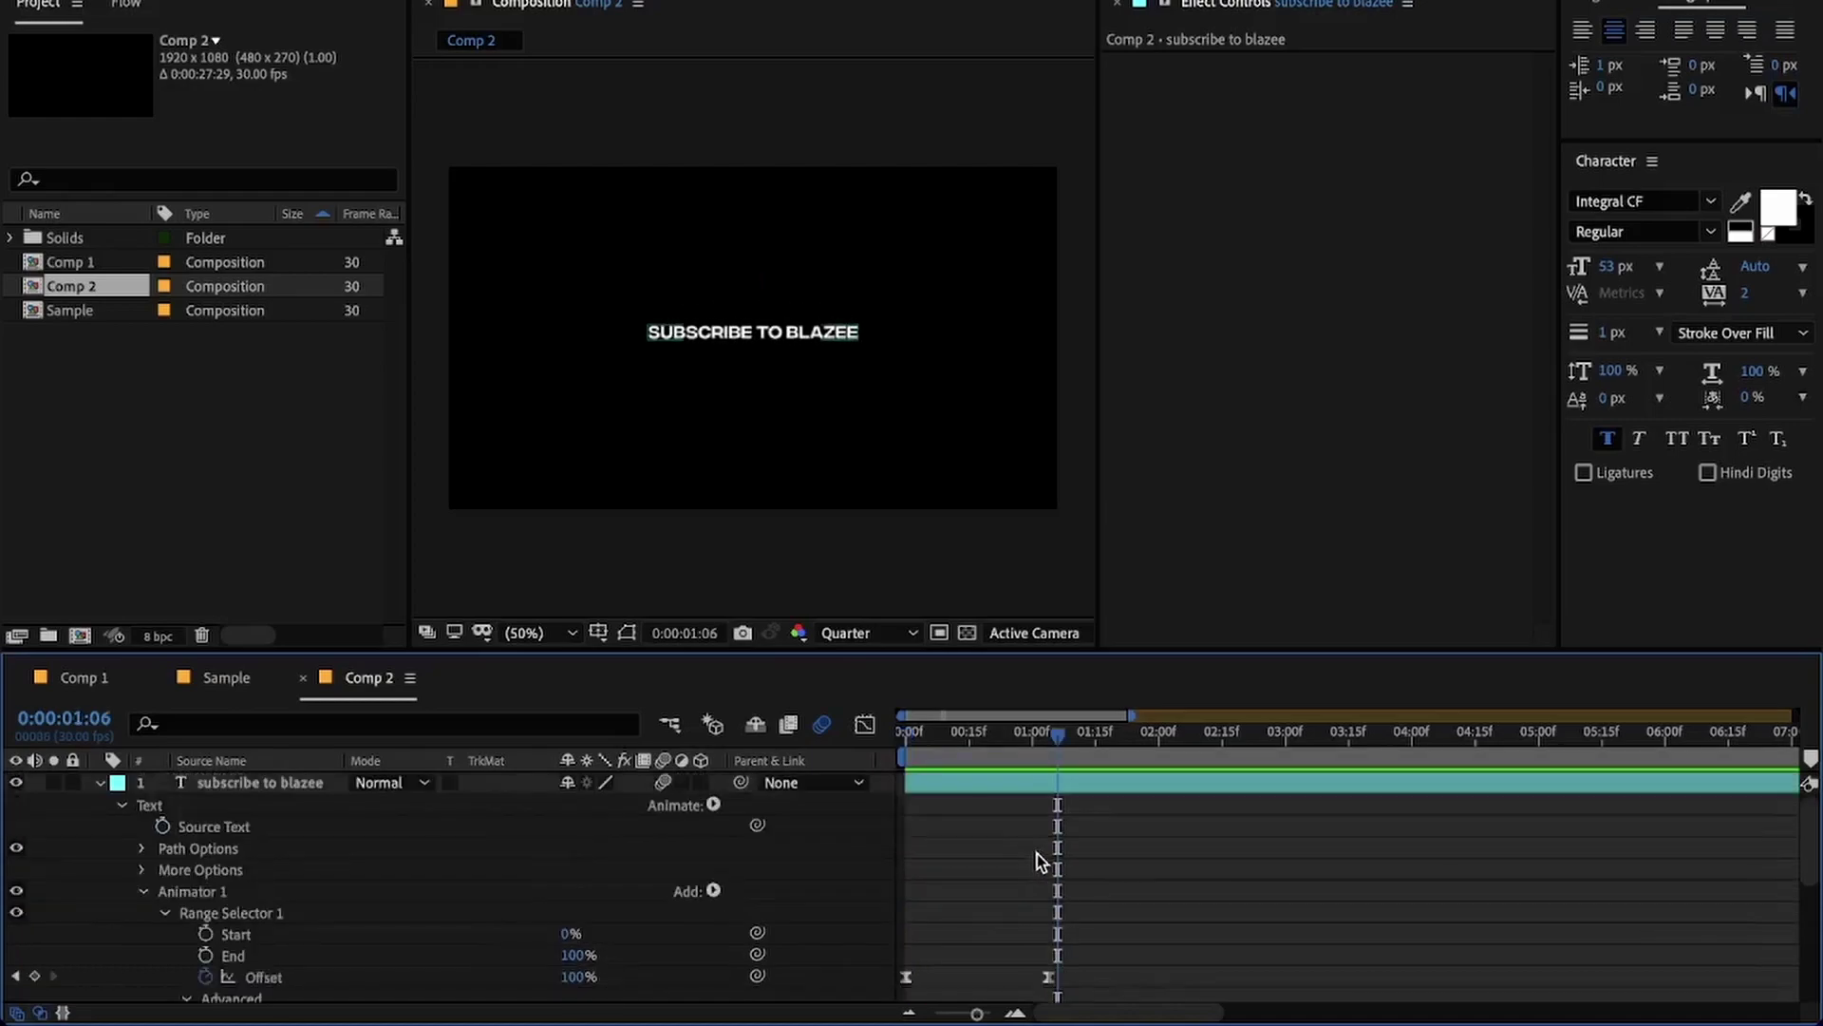
pyautogui.click(979, 784)
pyautogui.press('u')
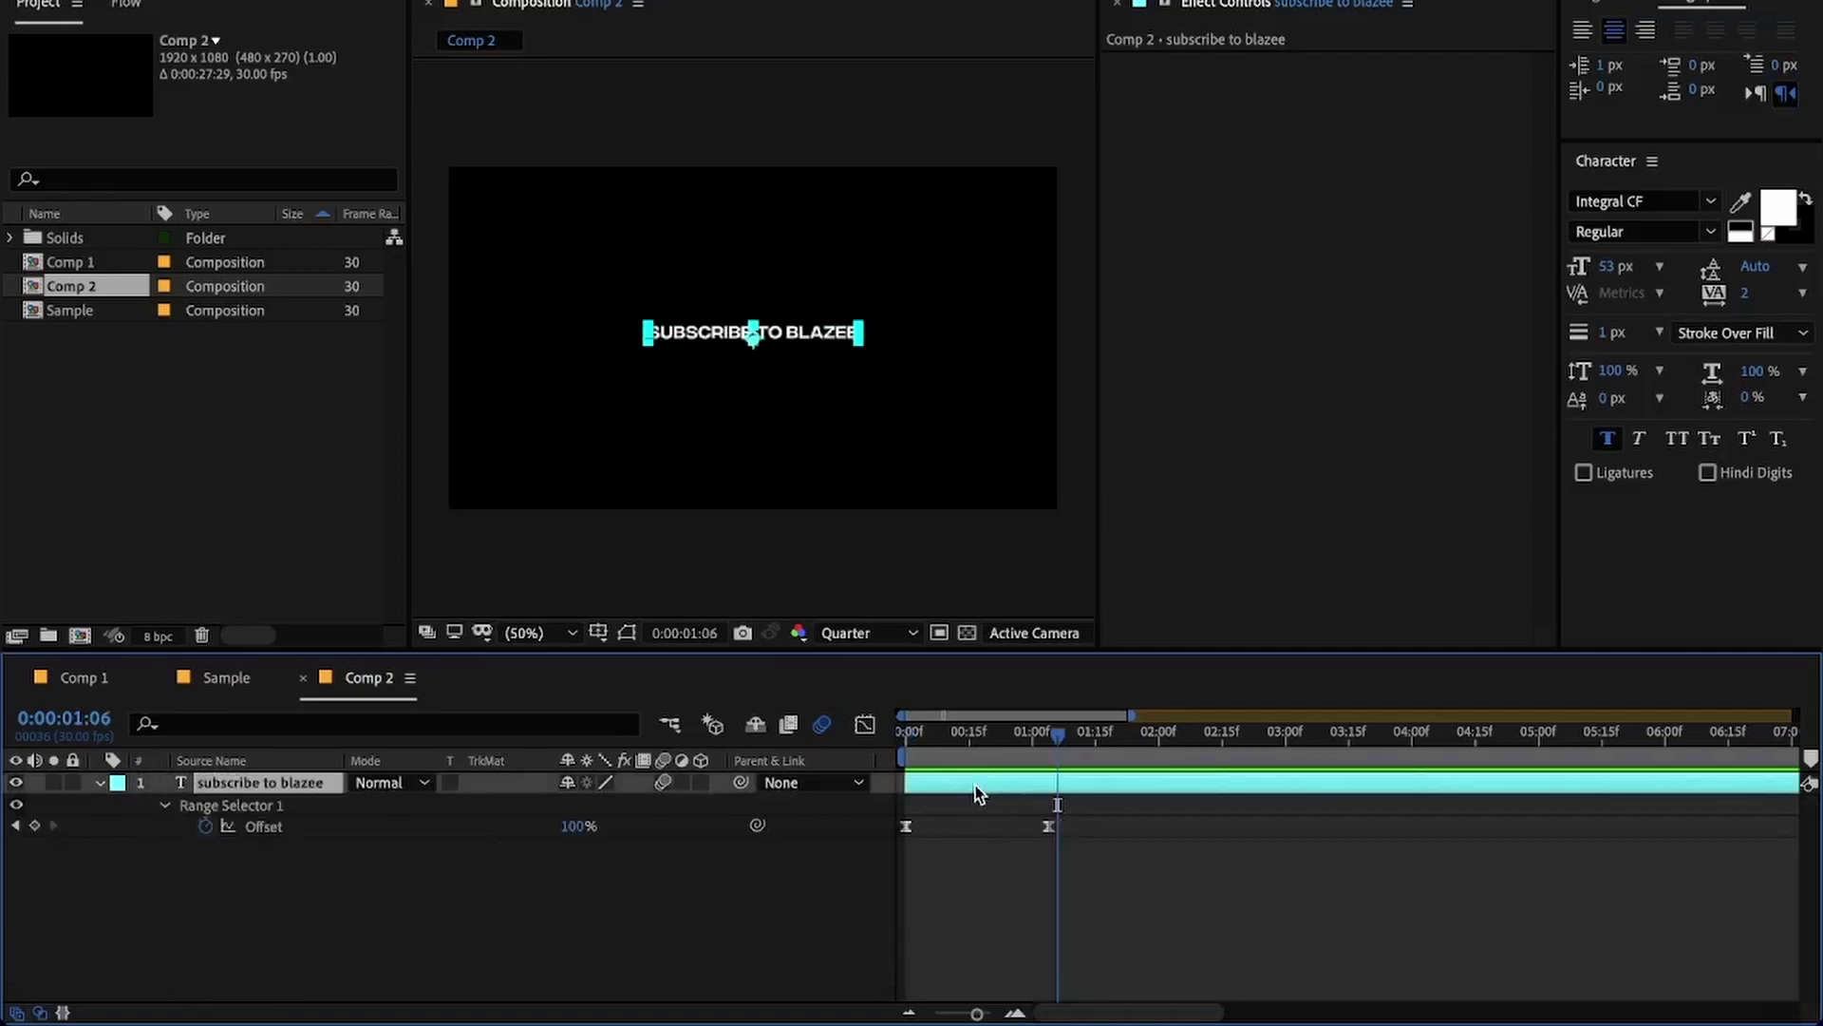
pyautogui.press('u')
pyautogui.click(976, 841)
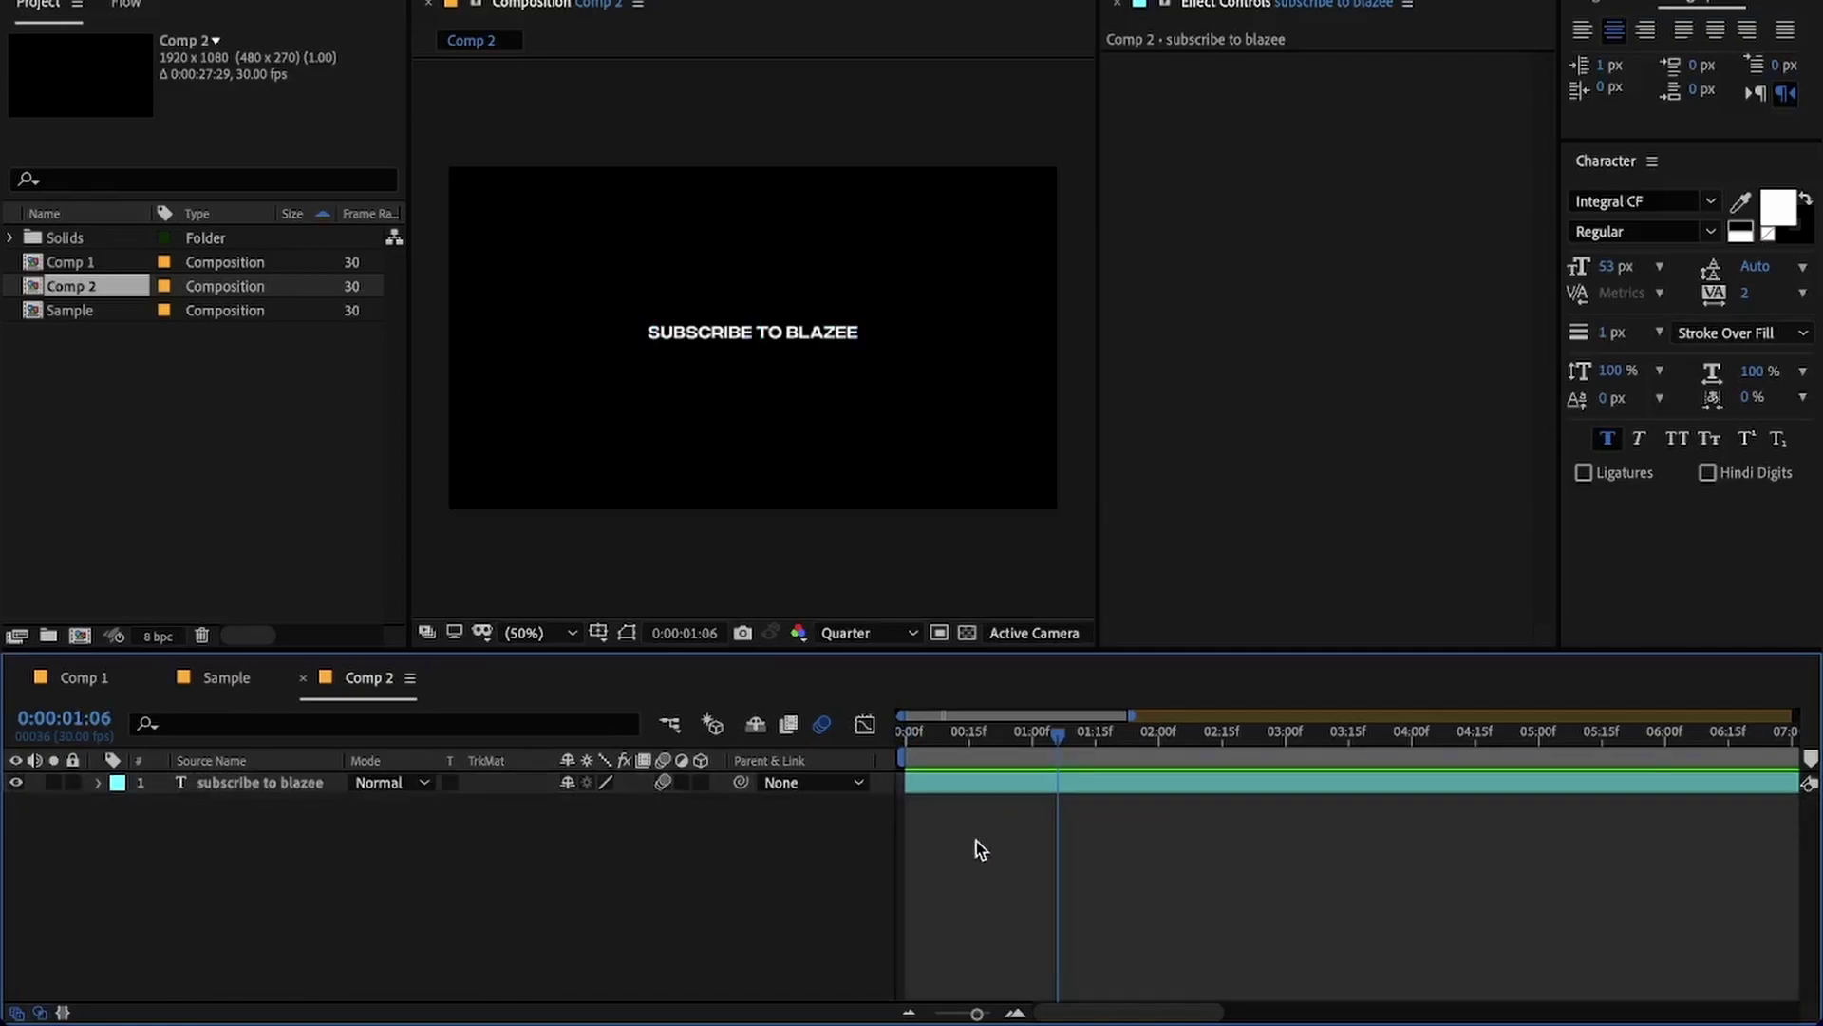
# - Create a solid named 'Halftone text effect' and place it beneath the text layer
pyautogui.rightClick(719, 843)
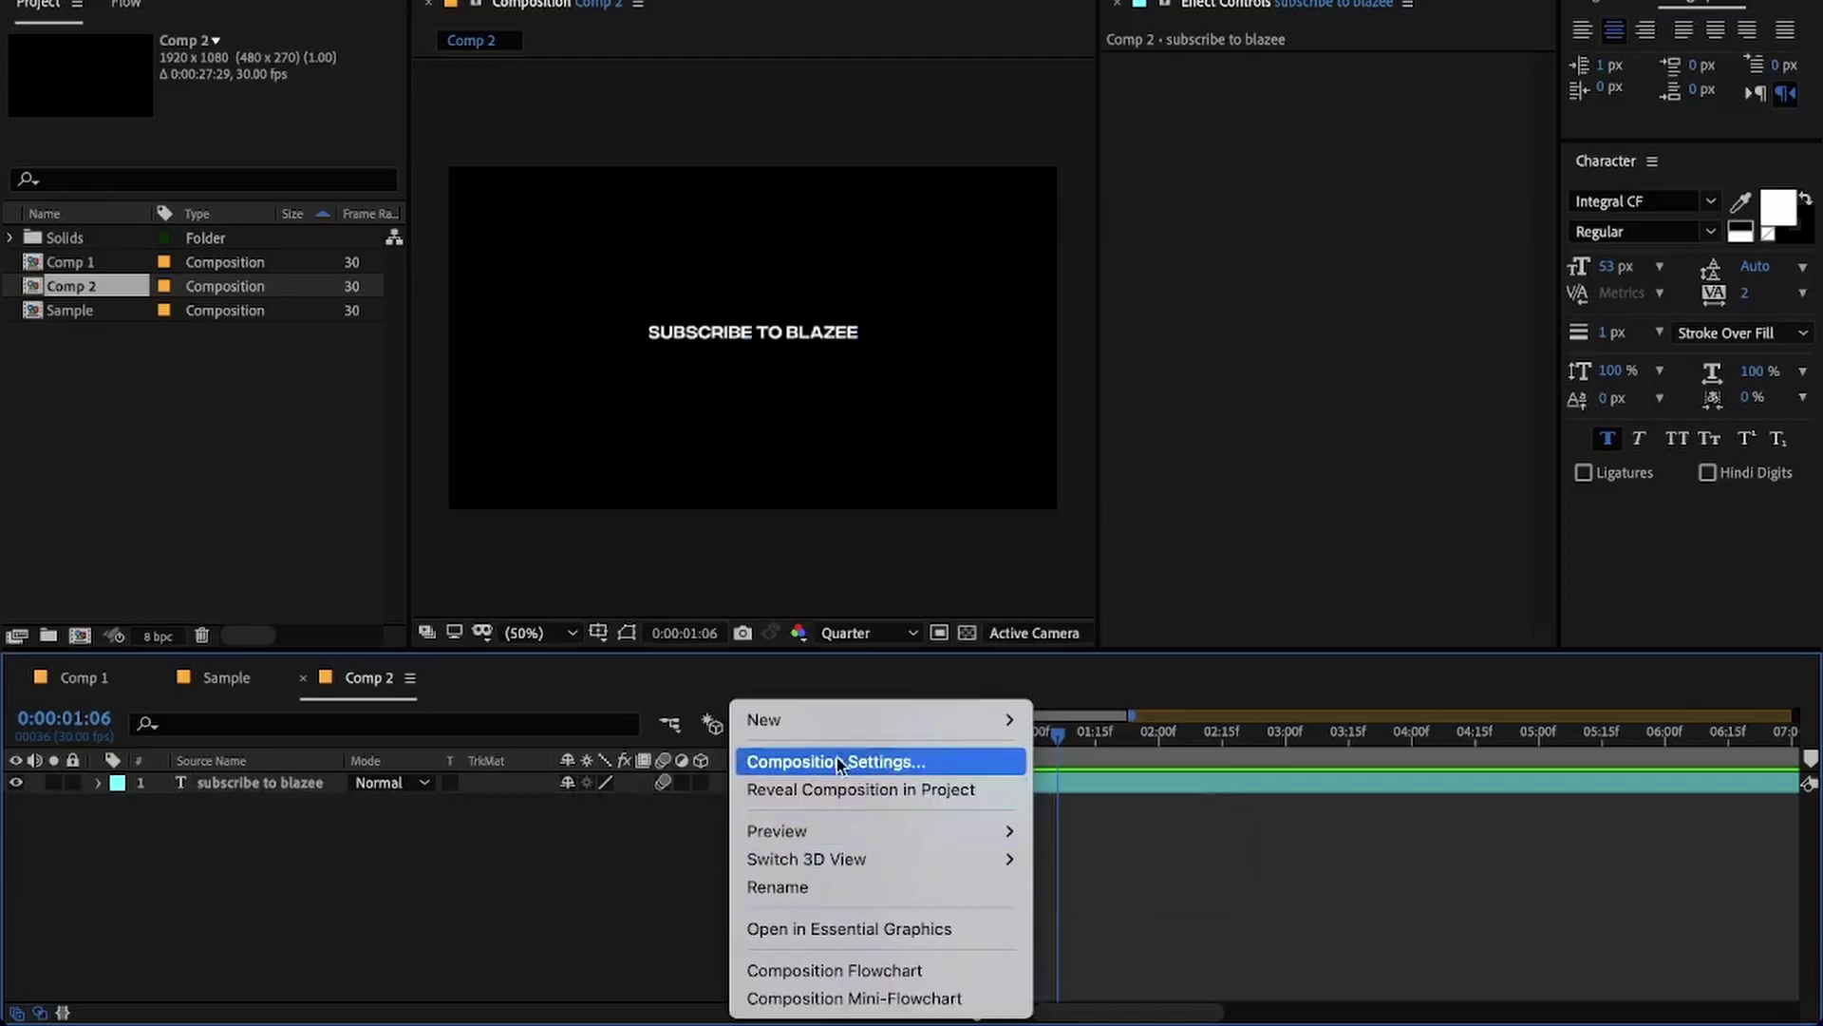
pyautogui.moveTo(948, 725)
pyautogui.click(1120, 781)
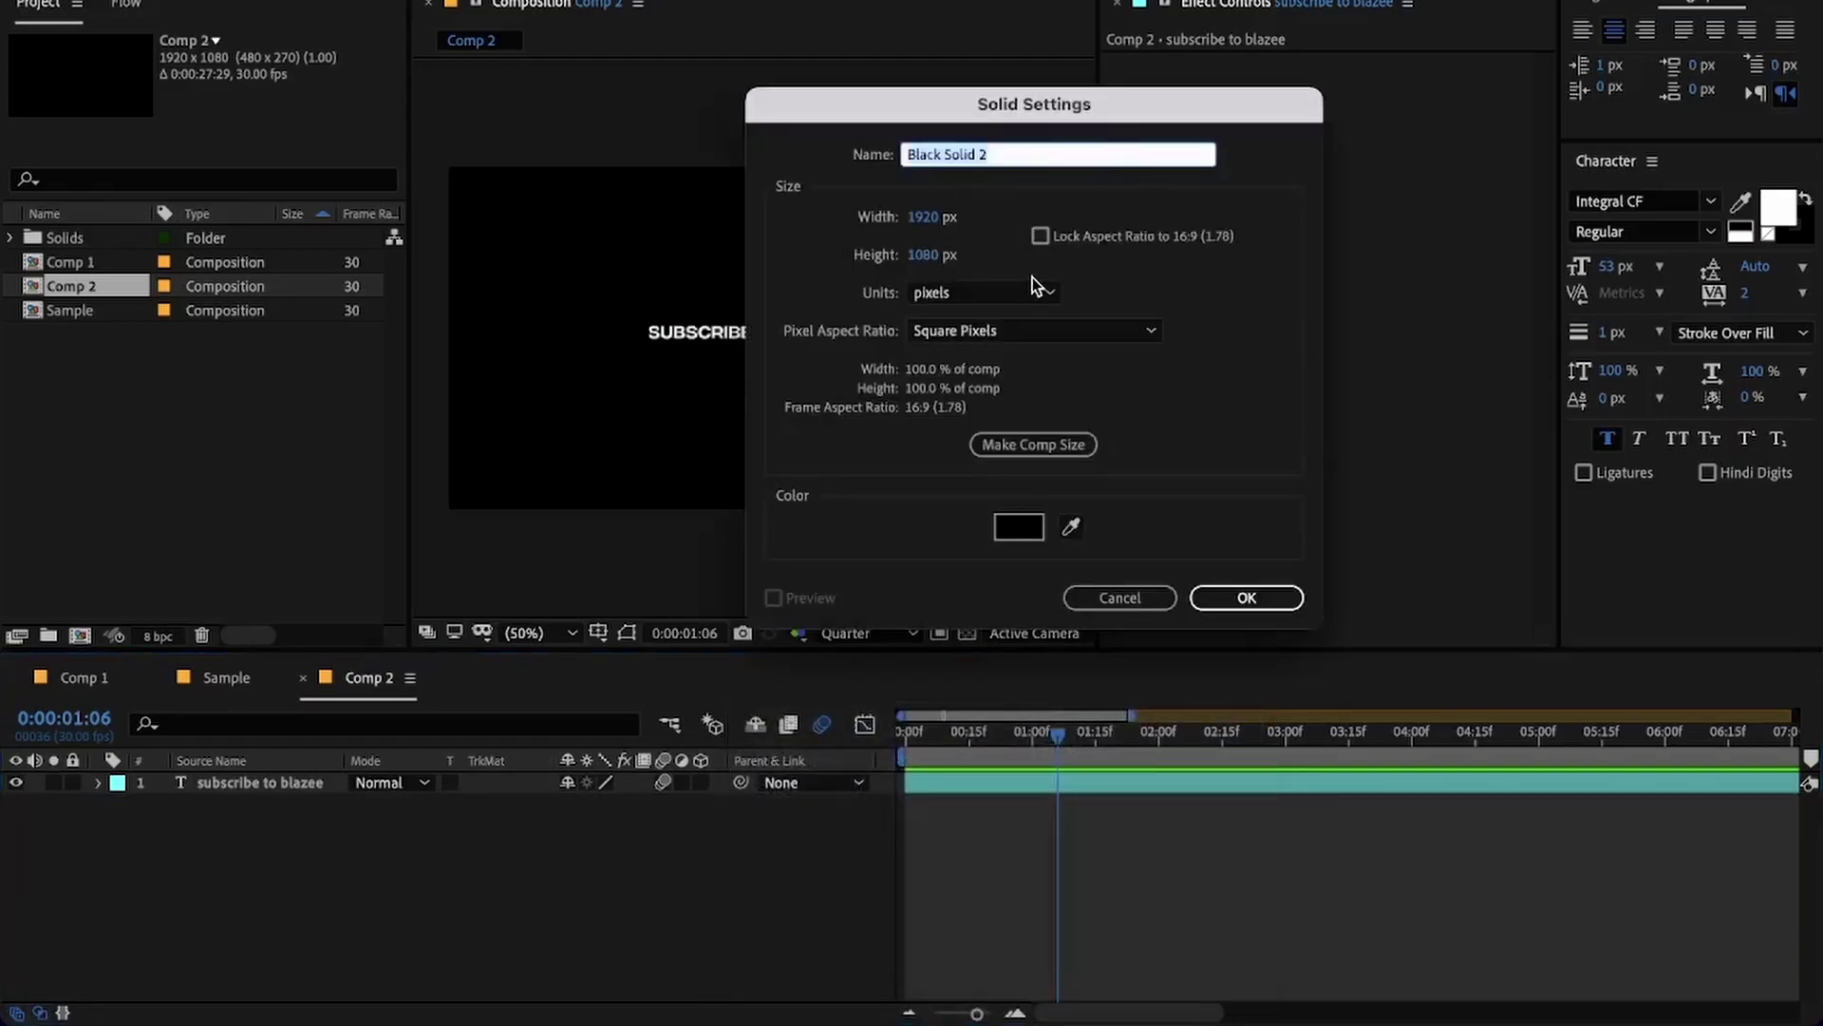
pyautogui.write('HA')
pyautogui.press('Return')
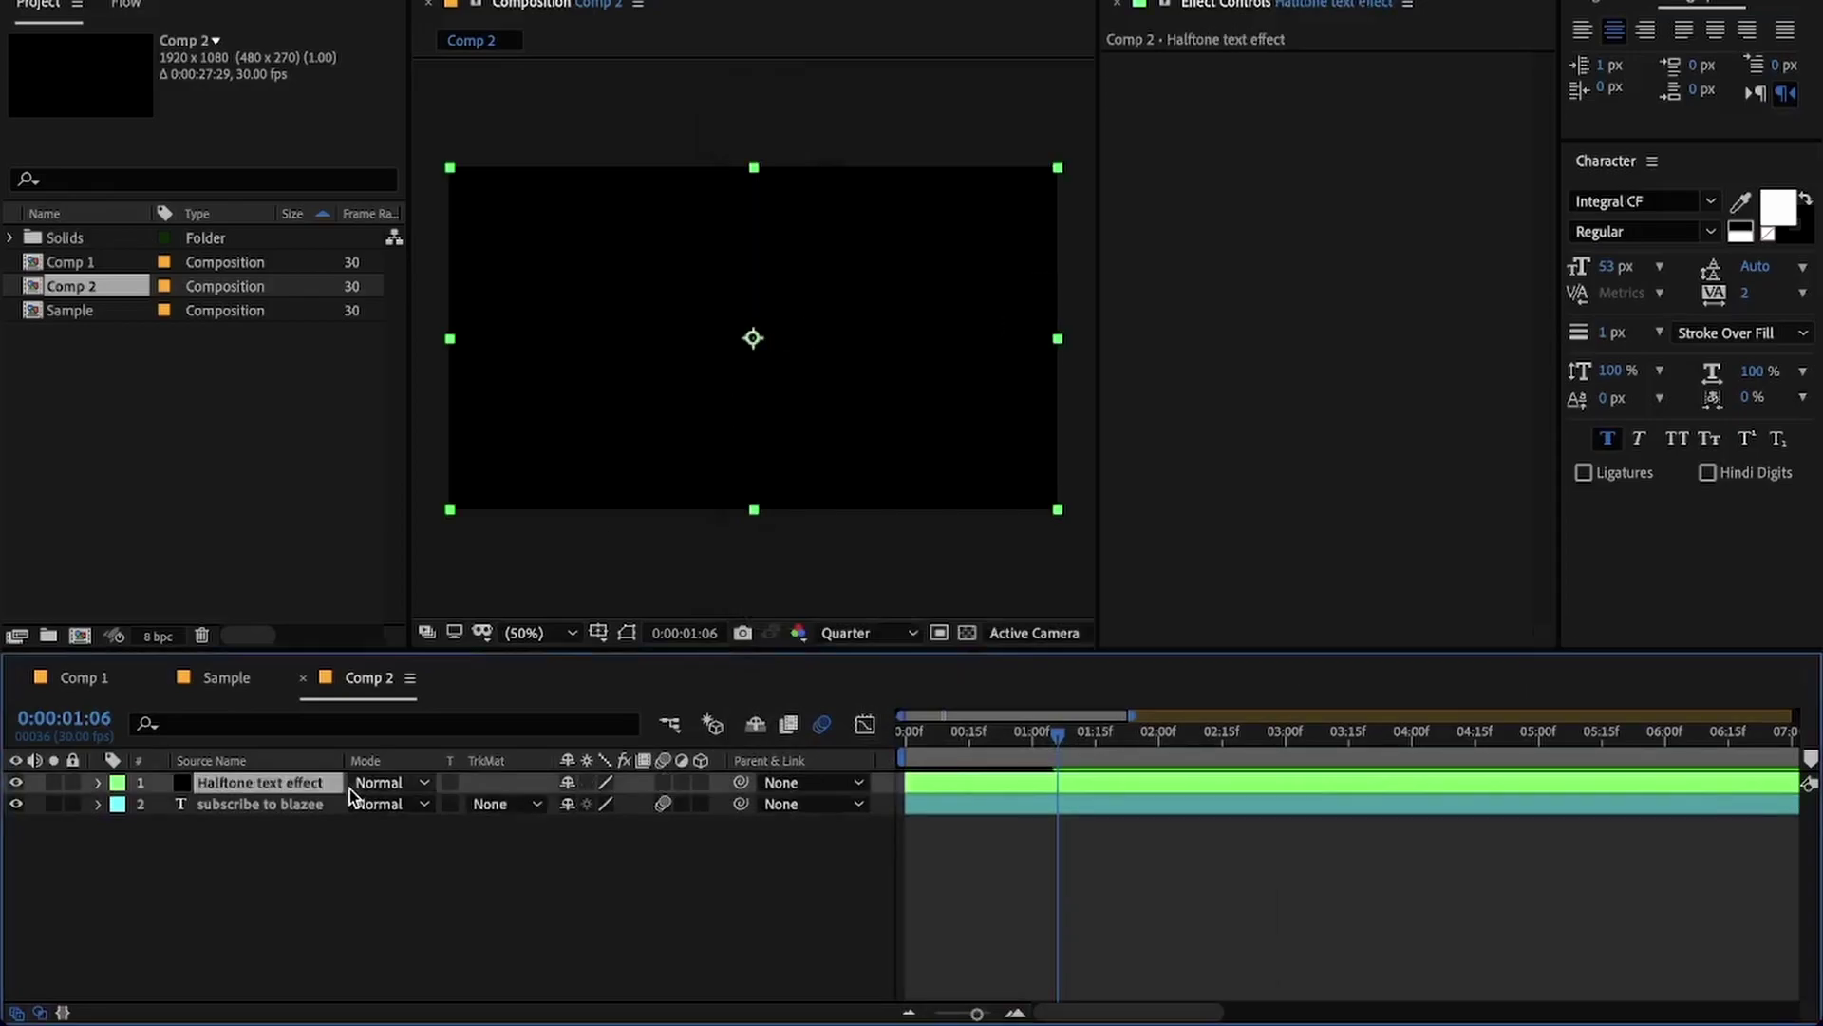
pyautogui.moveTo(294, 792)
pyautogui.mouseDown()
pyautogui.moveTo(298, 834)
pyautogui.moveTo(289, 818)
pyautogui.mouseUp()
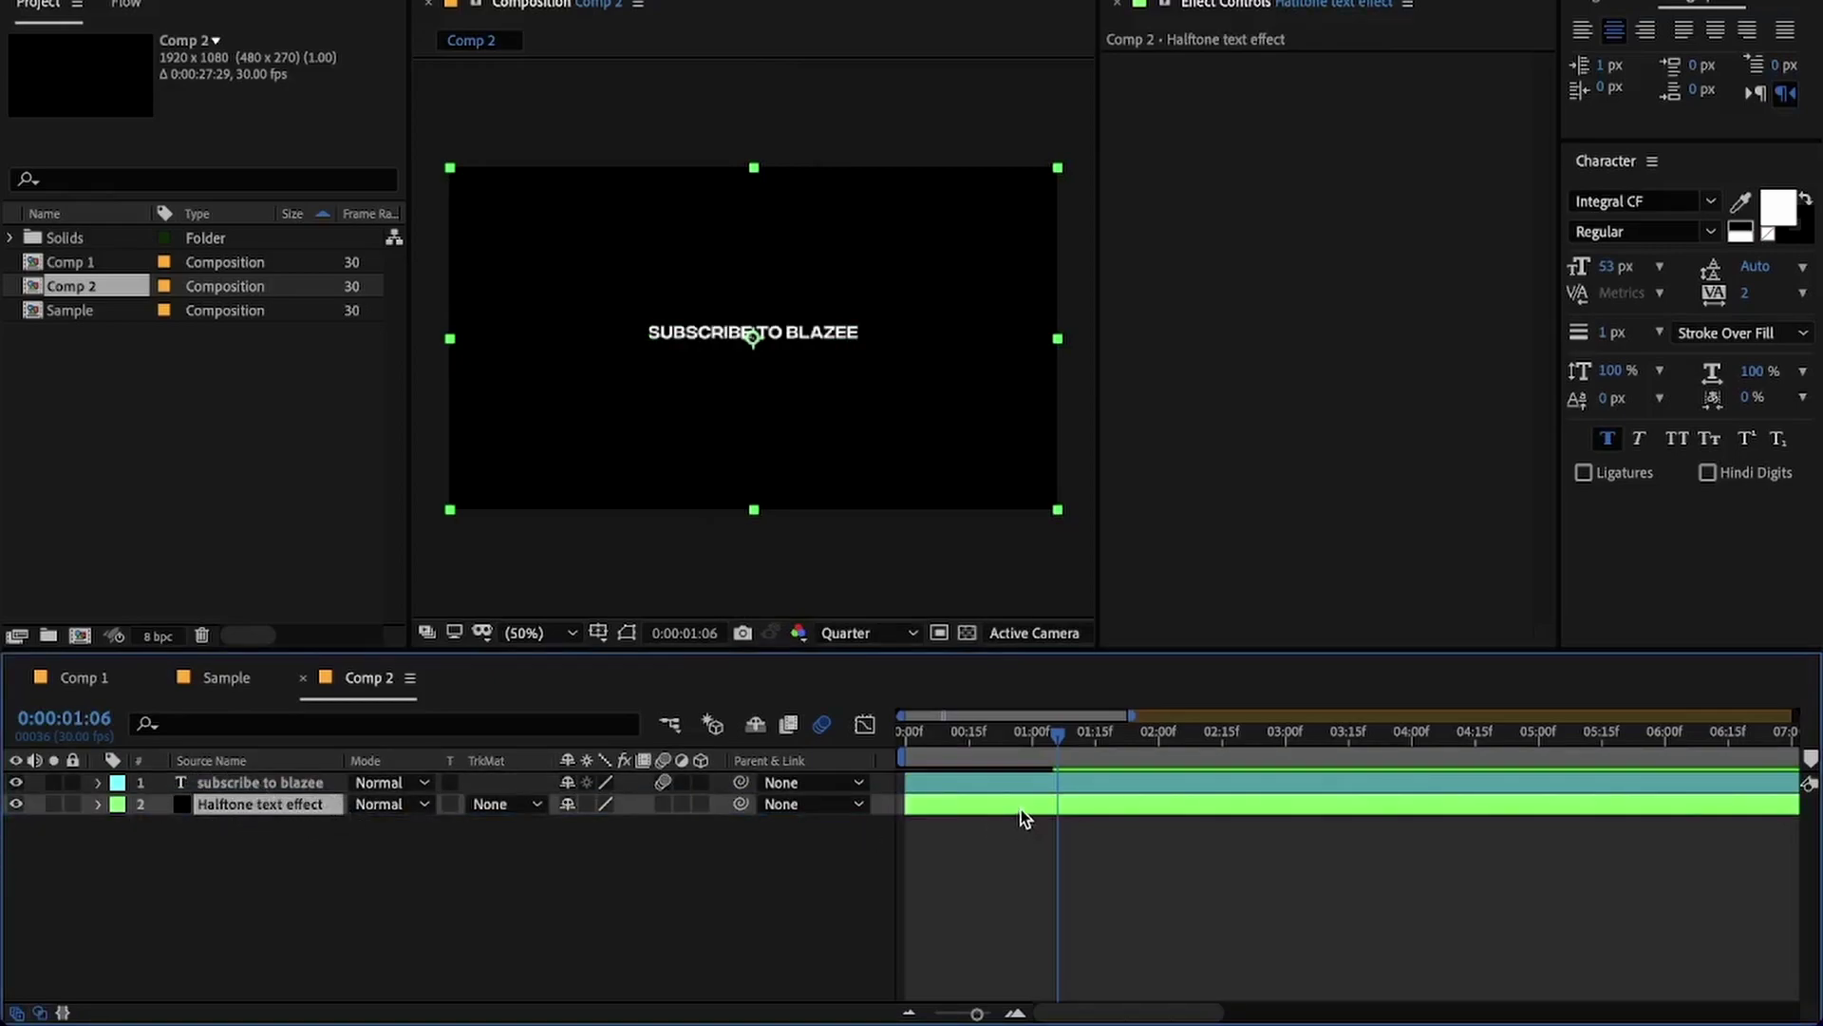
# - Apply CC Ball Action to the solid with Grid Spacing 4 and Ball Size 35
pyautogui.hotkey('ctrl', 'space')
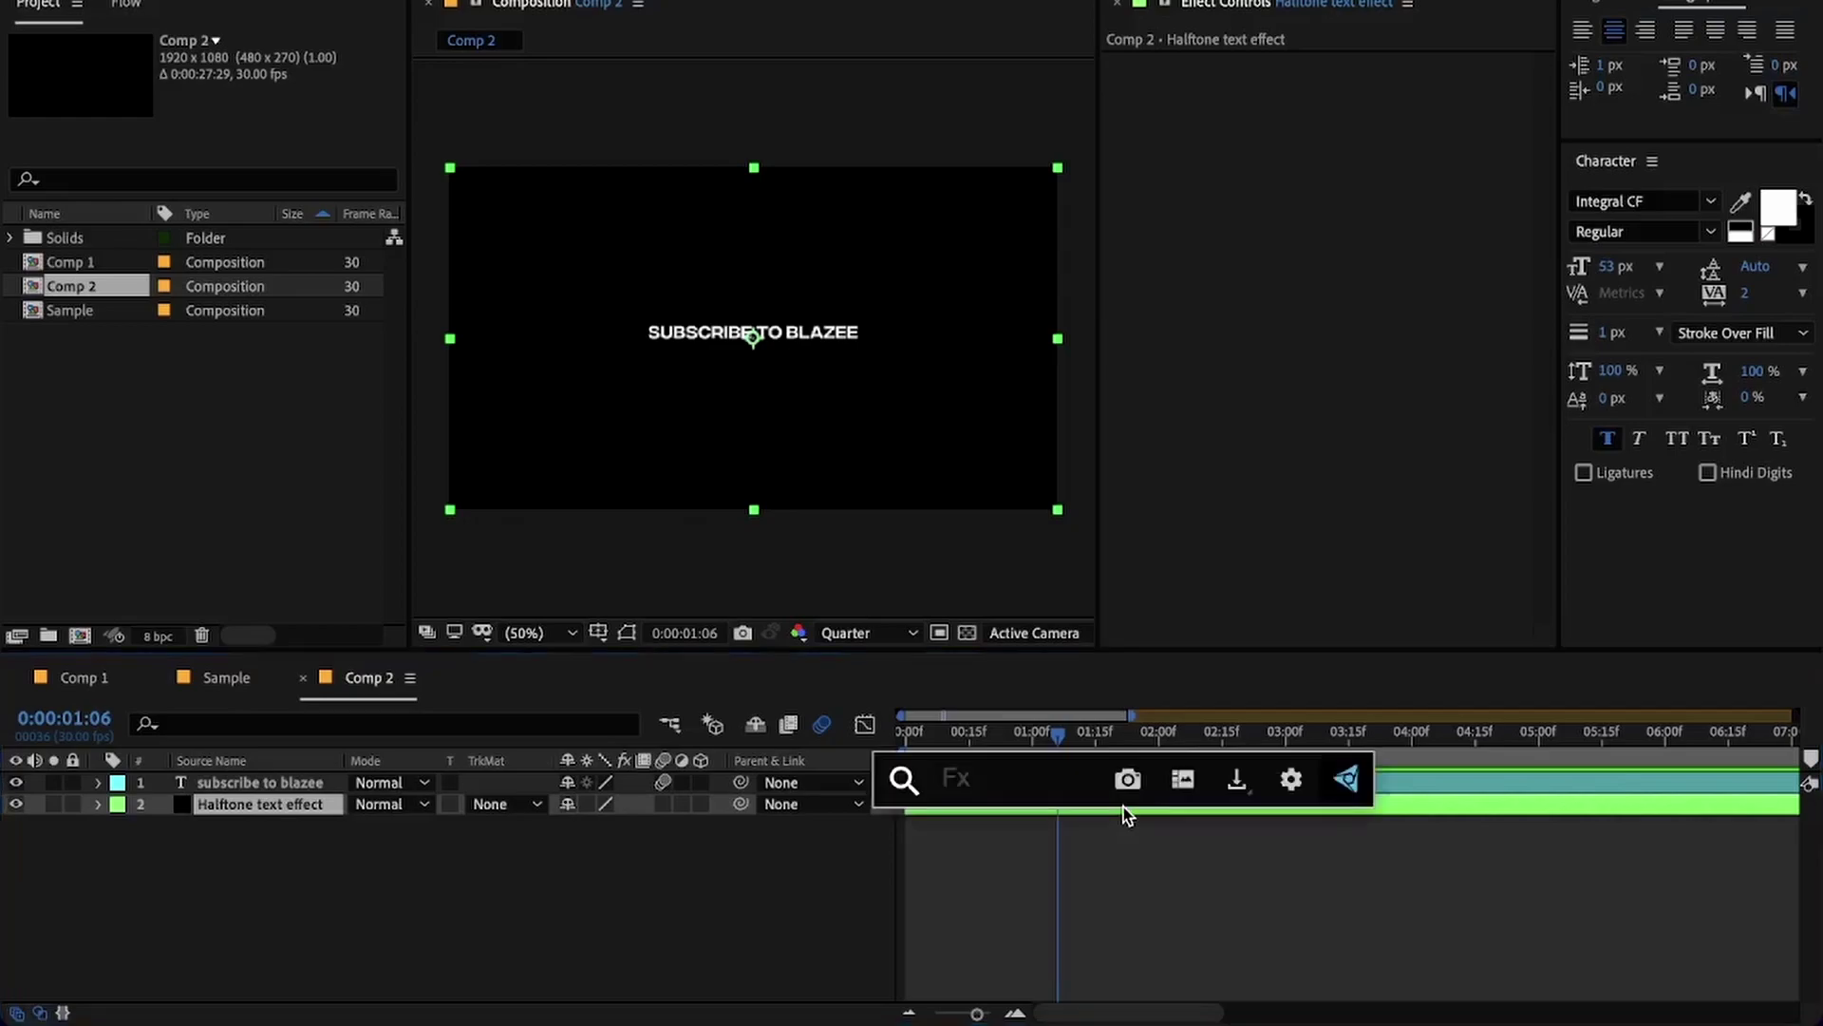
pyautogui.write('cc')
pyautogui.press('Return')
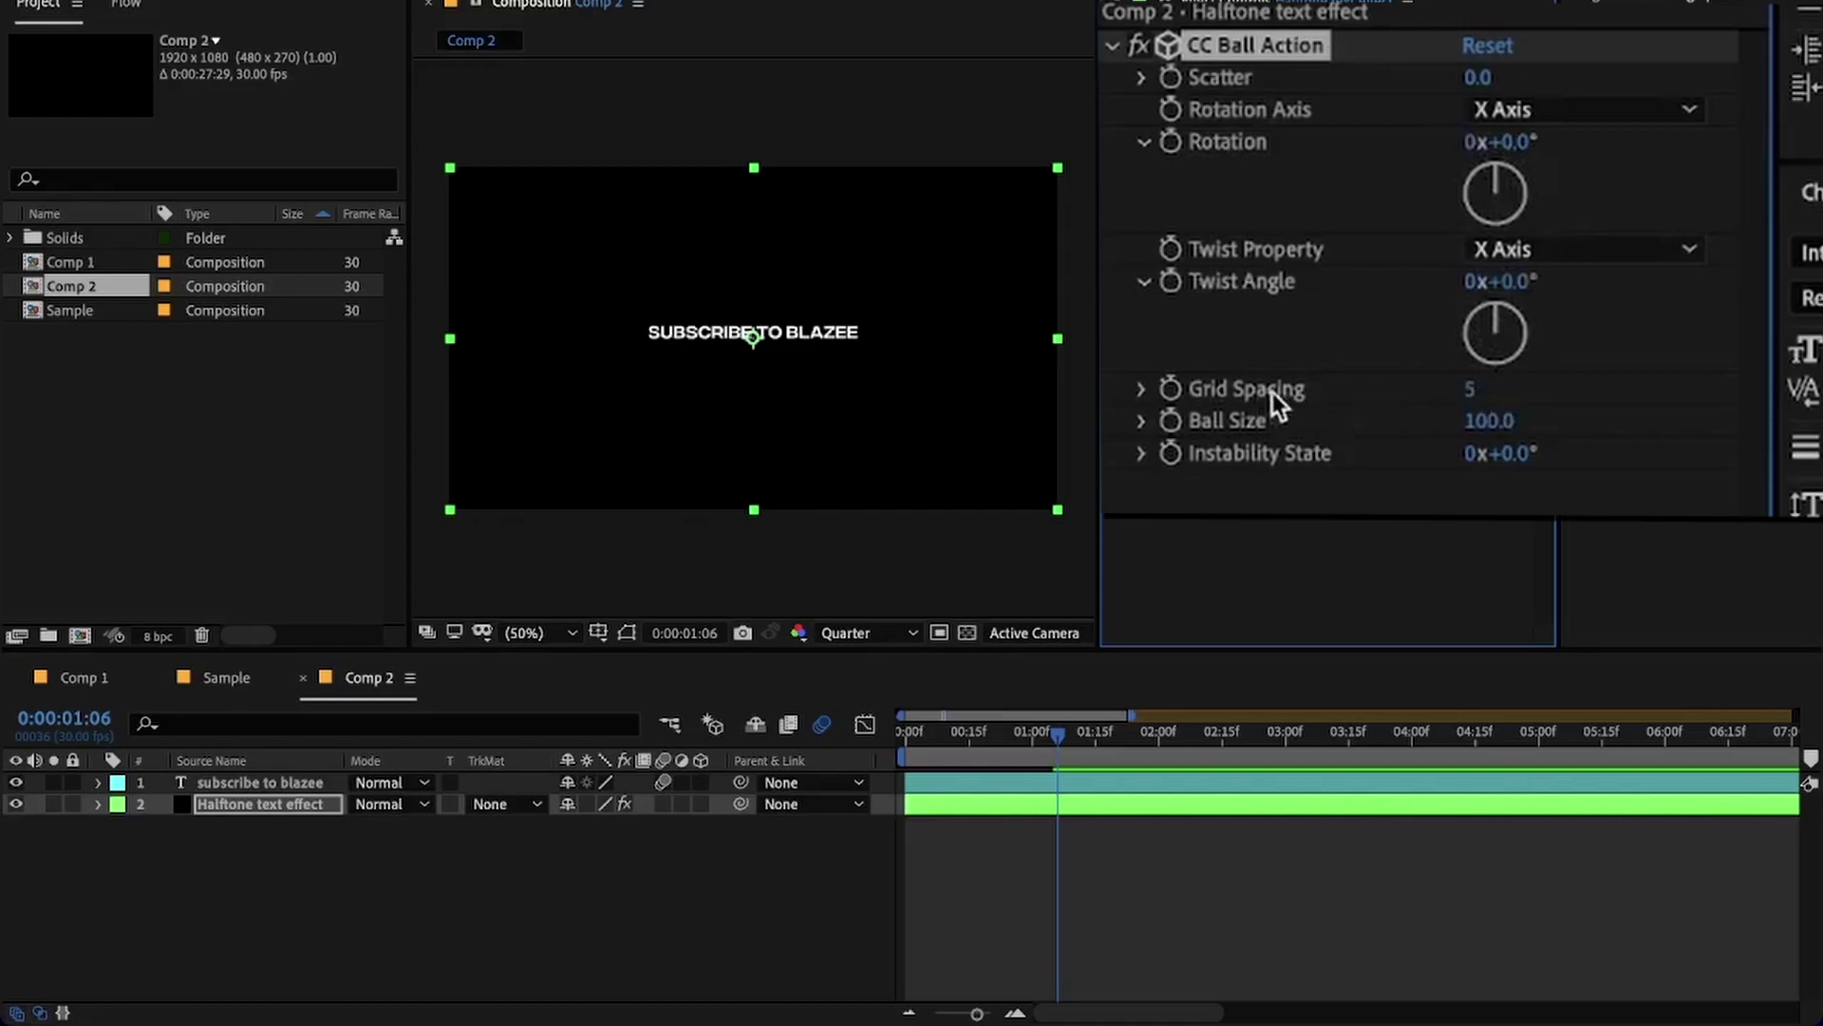
pyautogui.click(1456, 391)
pyautogui.write('4')
pyautogui.press('Return')
pyautogui.write('35')
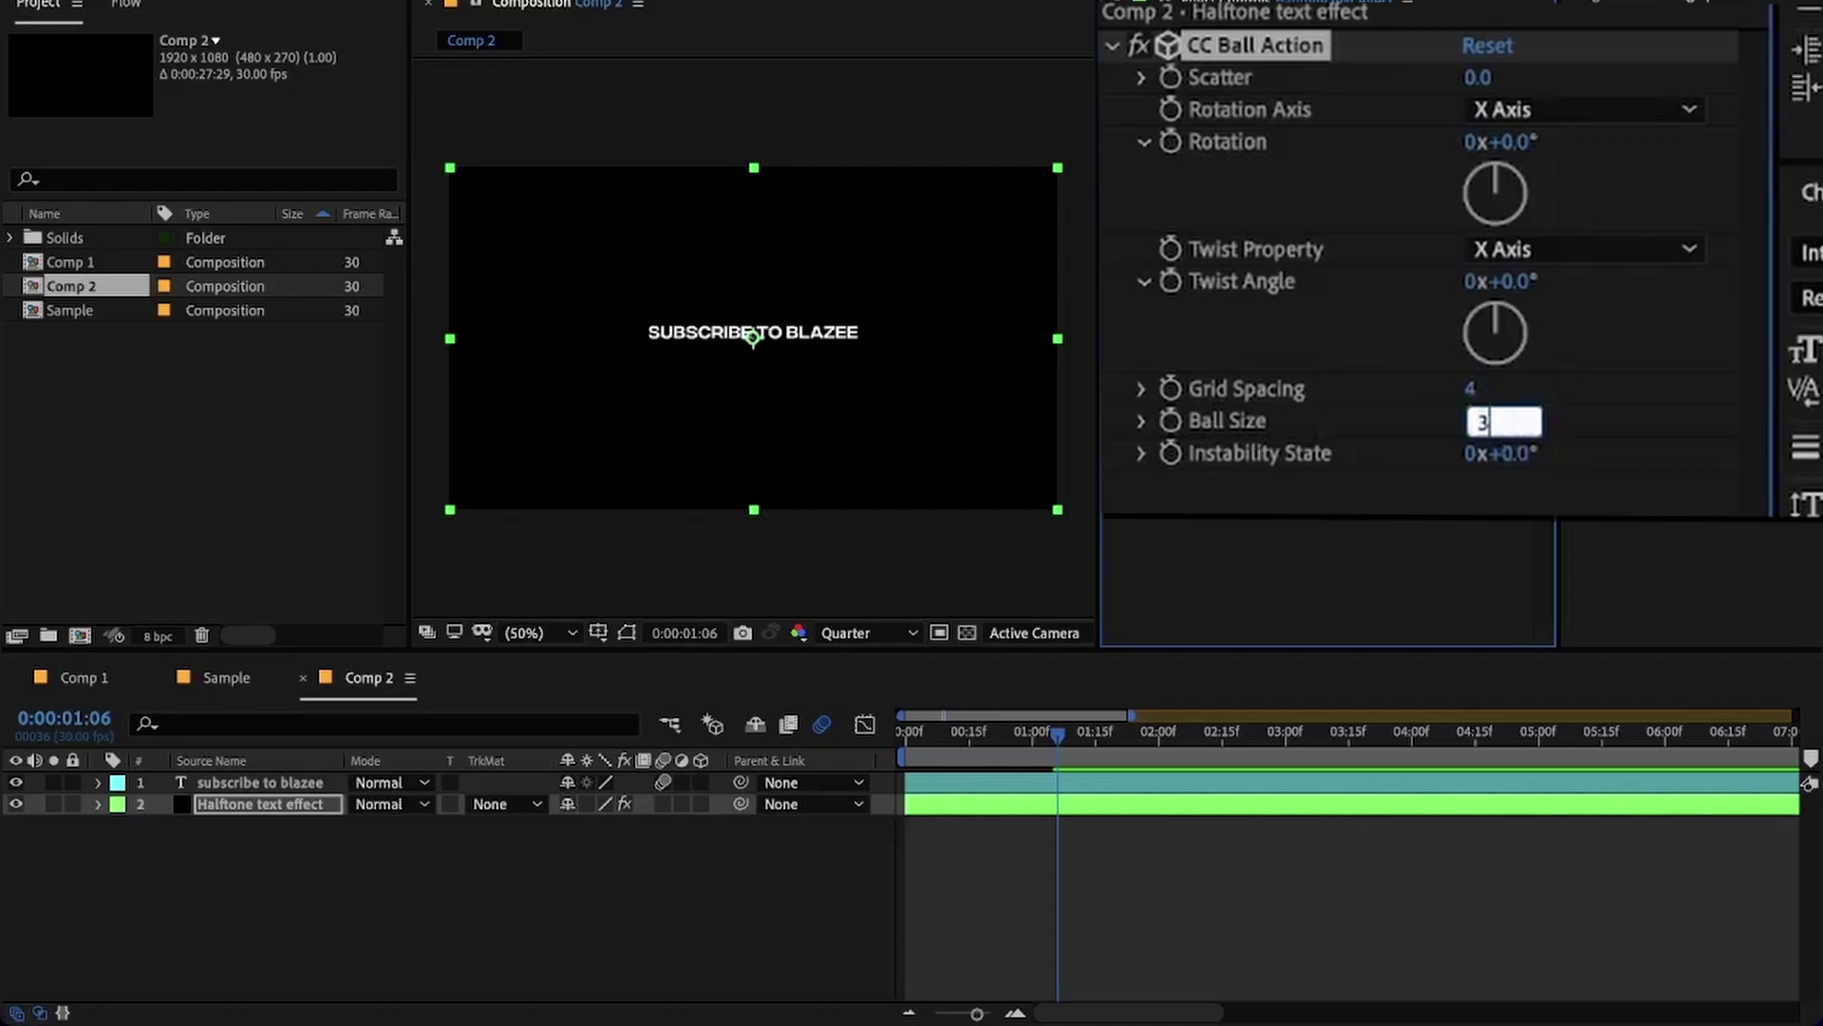
pyautogui.press('Return')
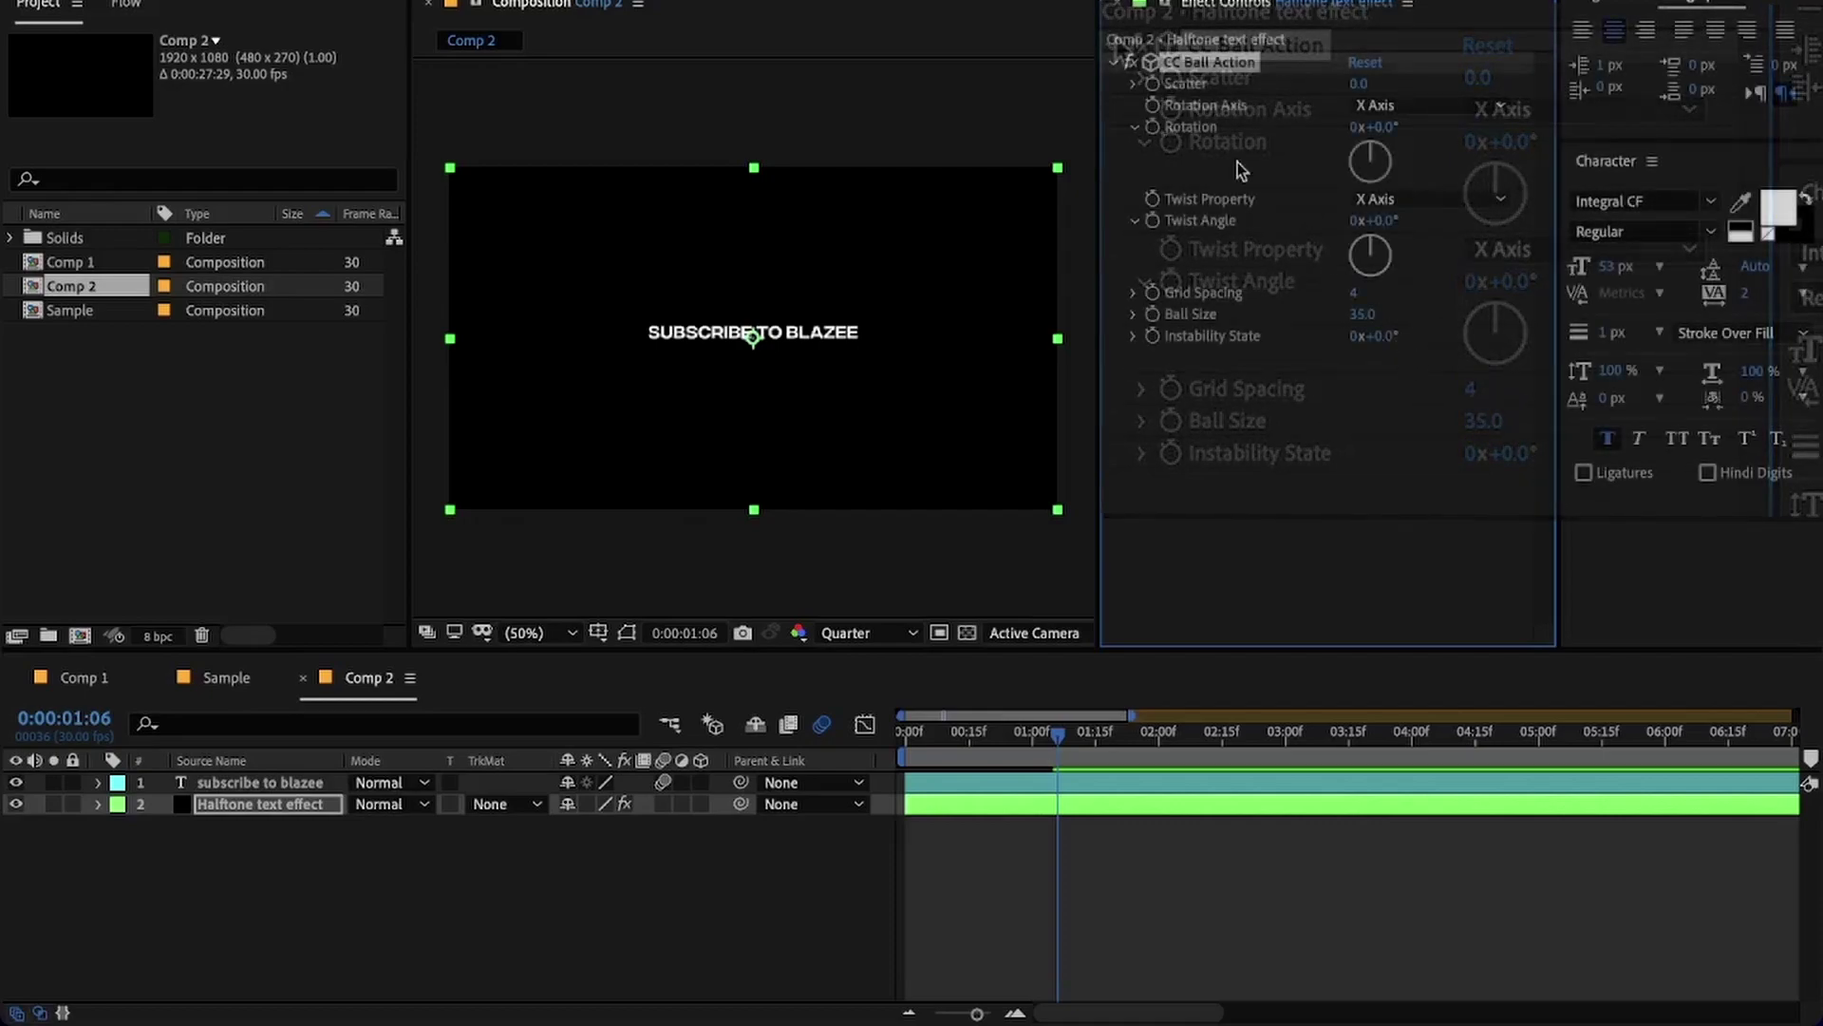
pyautogui.click(1111, 61)
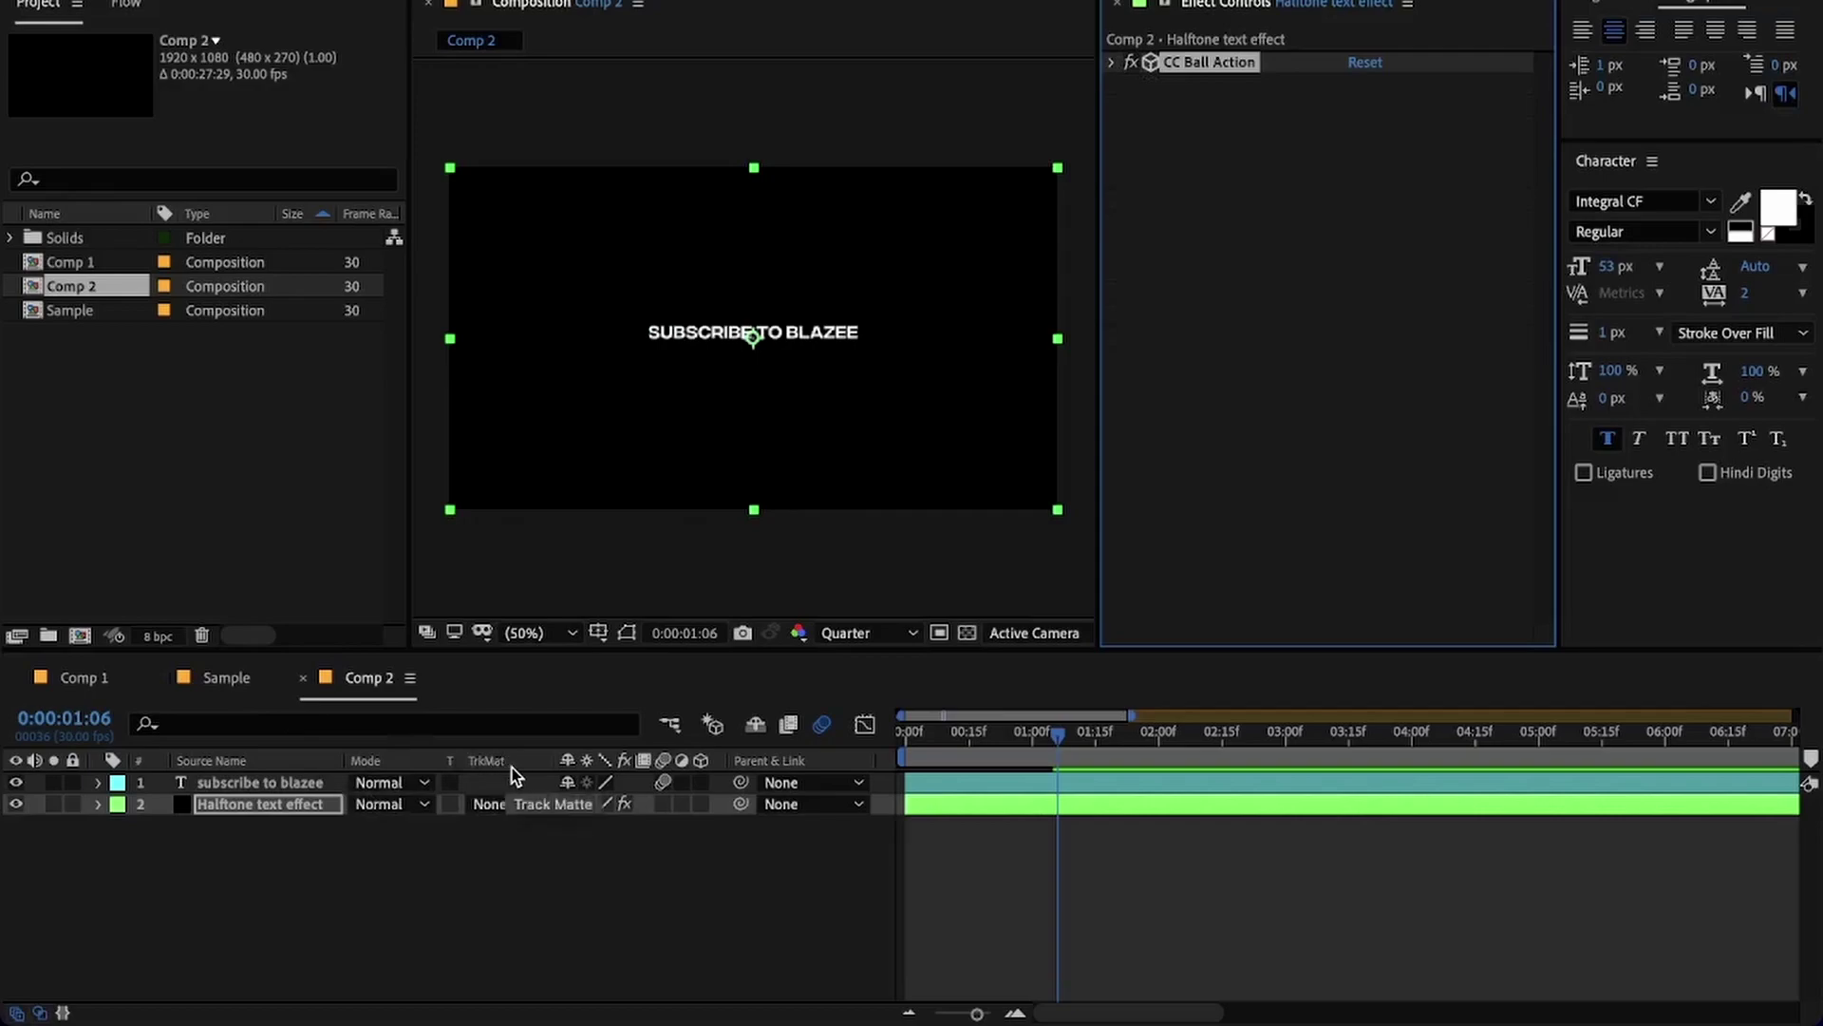
# - Set the halftone layer's track matte to Alpha Matte using the text layer
pyautogui.click(42, 1012)
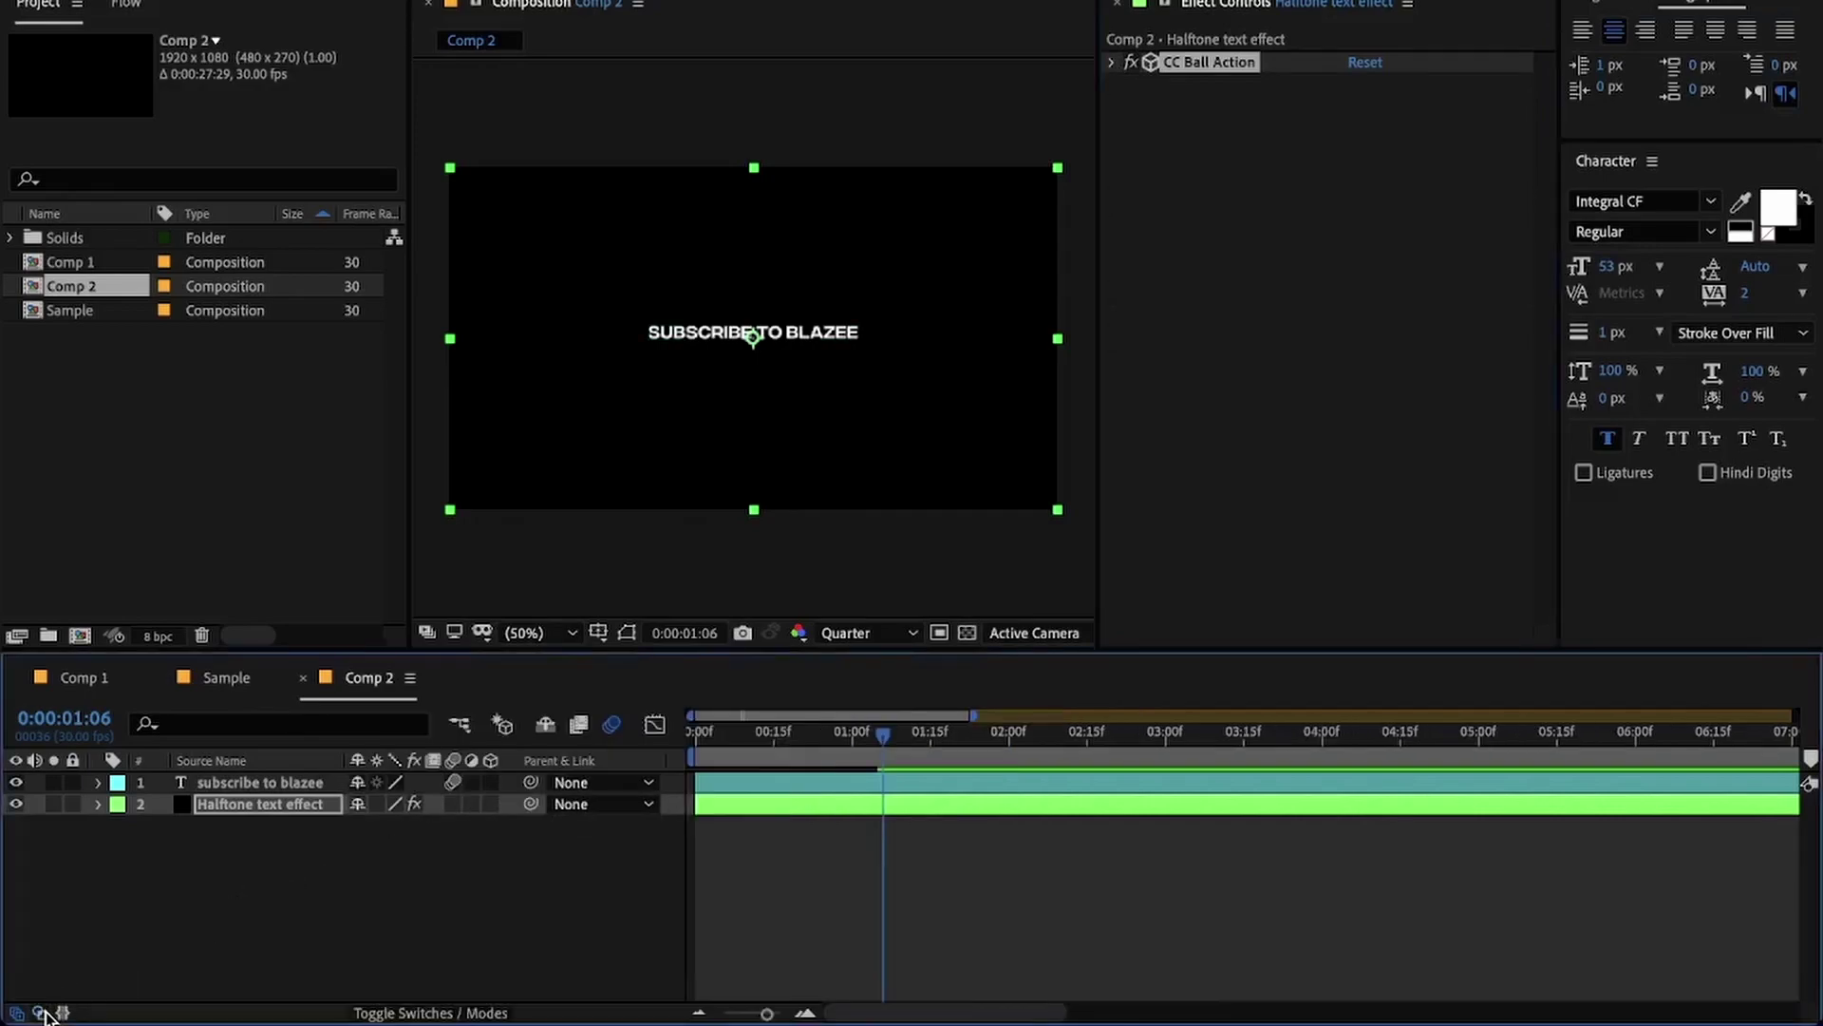
pyautogui.click(42, 1013)
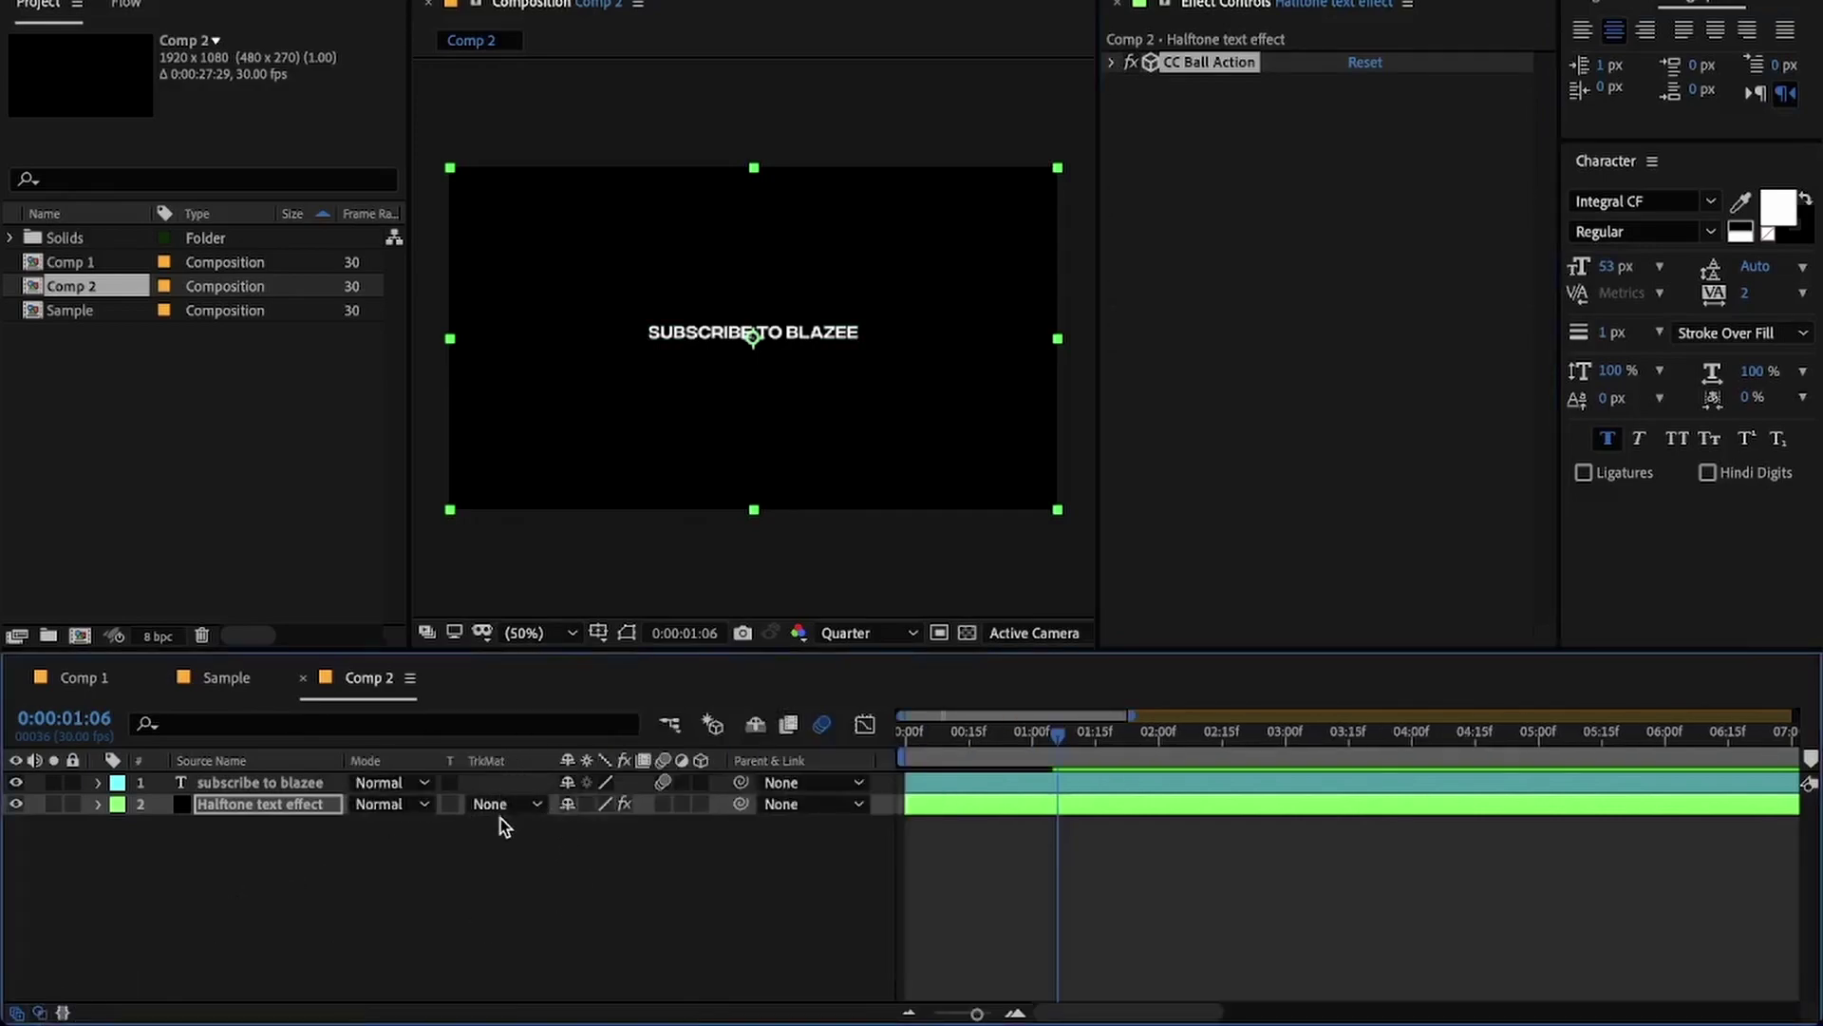
pyautogui.click(533, 805)
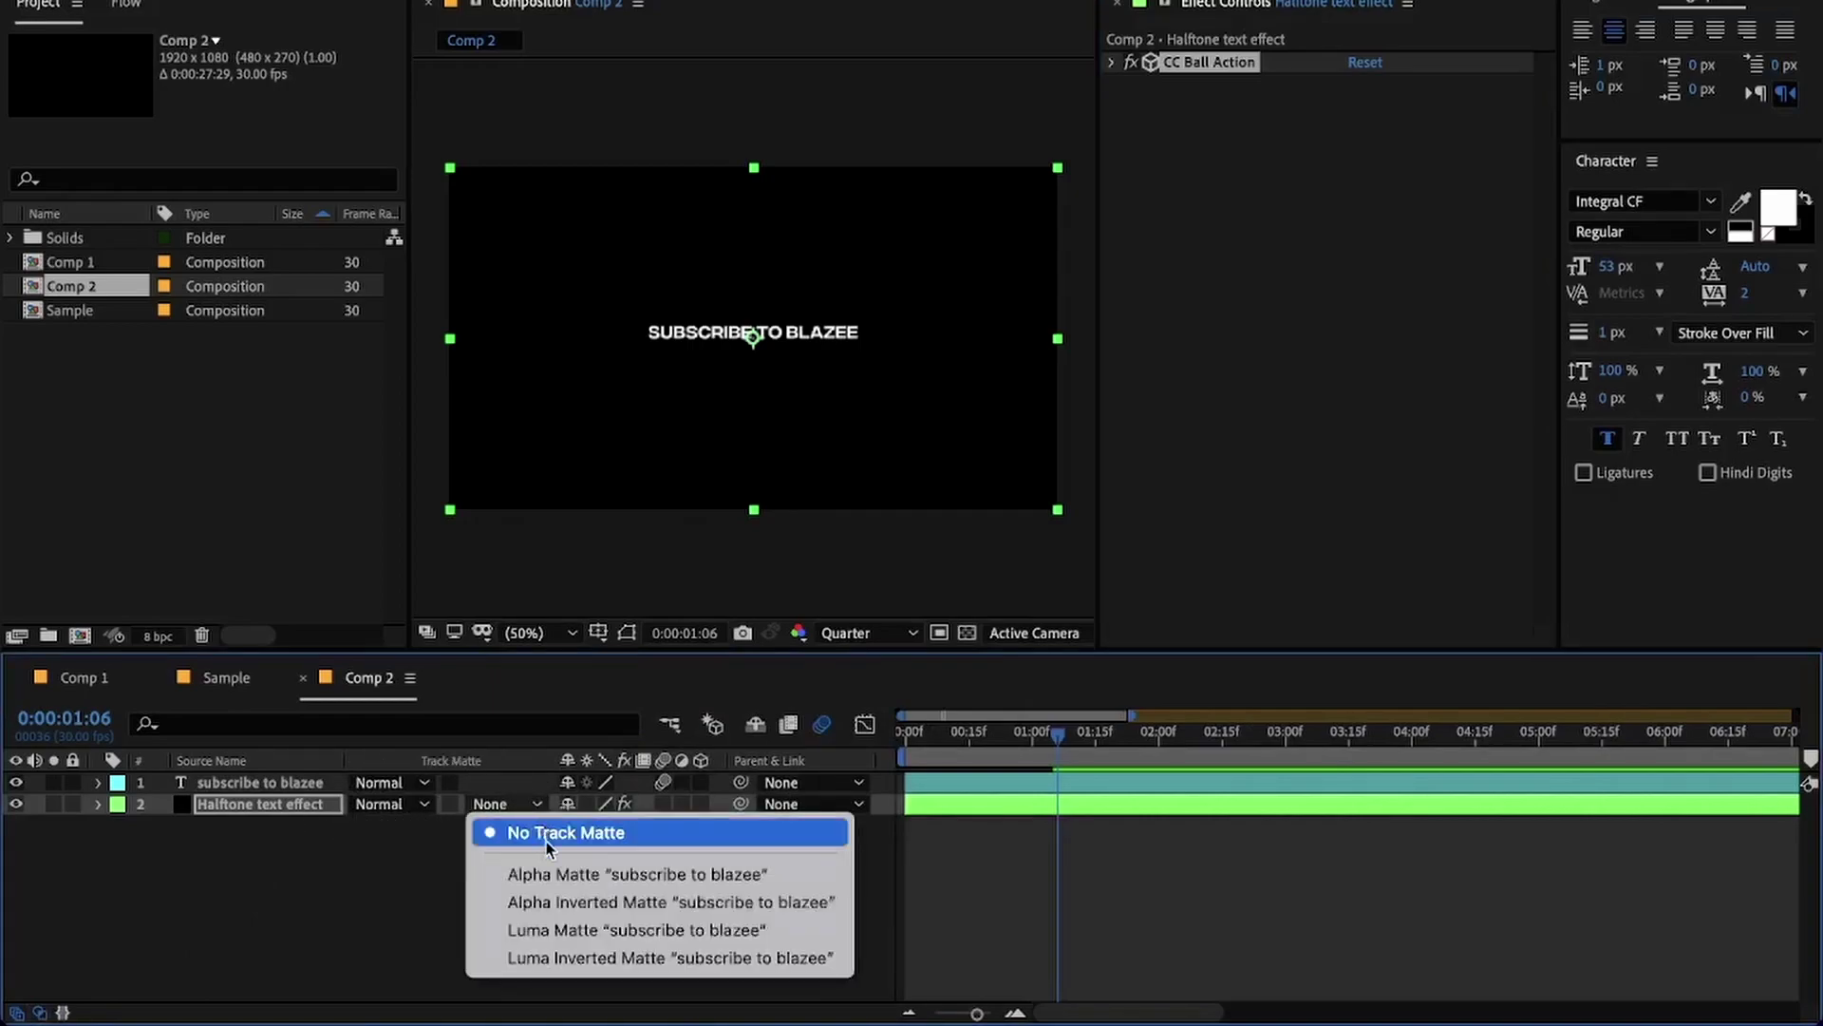
pyautogui.click(715, 877)
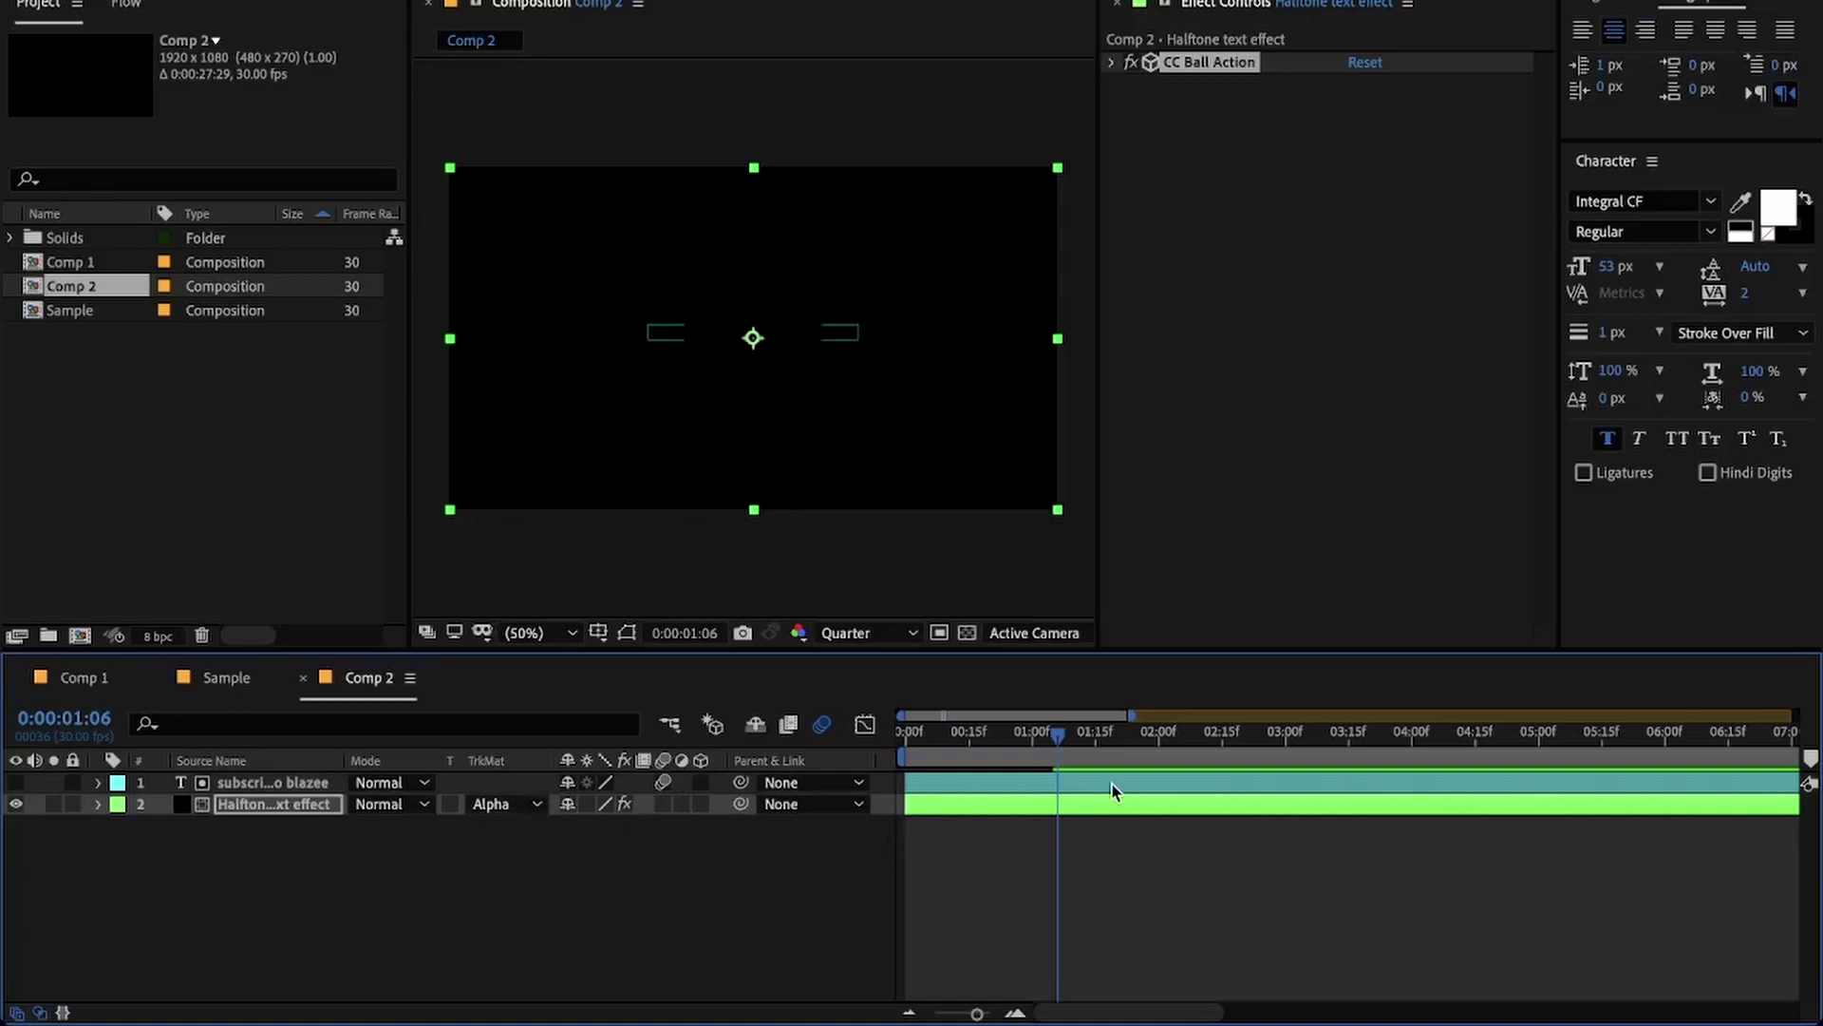
# - Apply Gradient Ramp to the halftone layer with a light blue start and red end colour
pyautogui.click(1126, 815)
pyautogui.hotkey('ctrl', 'space')
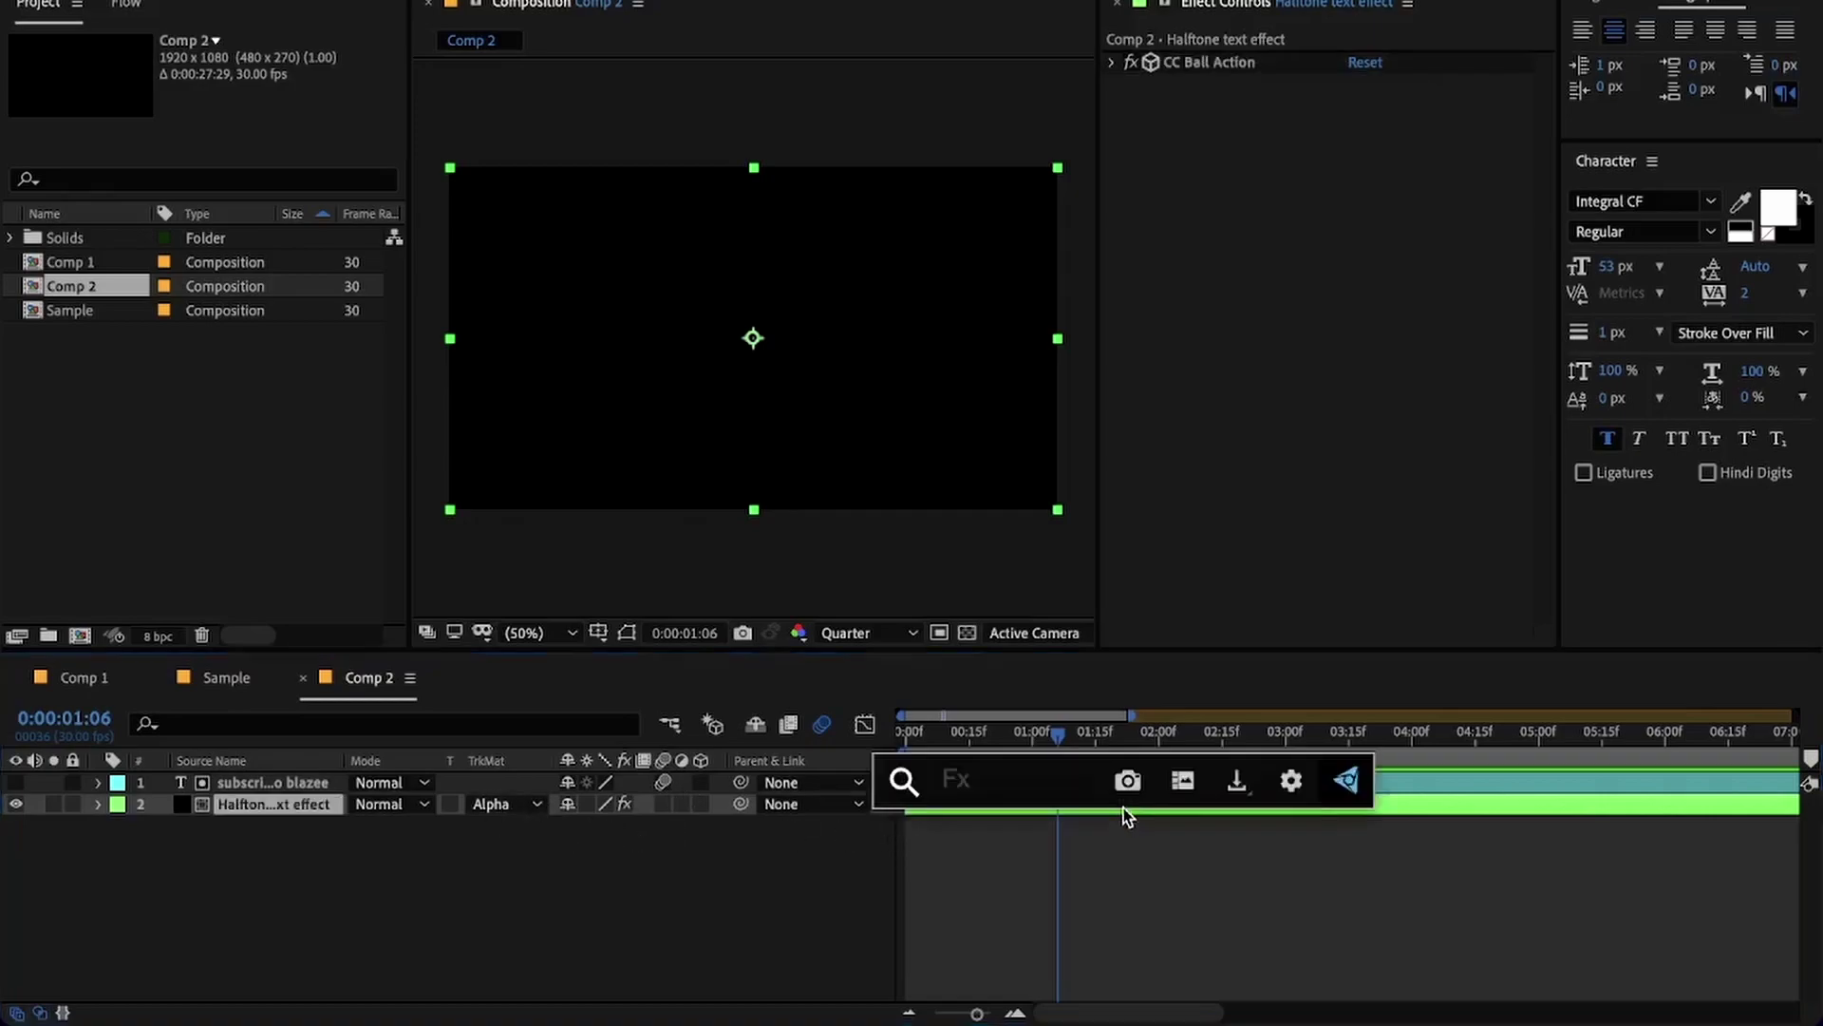
pyautogui.write('grad')
pyautogui.press('Return')
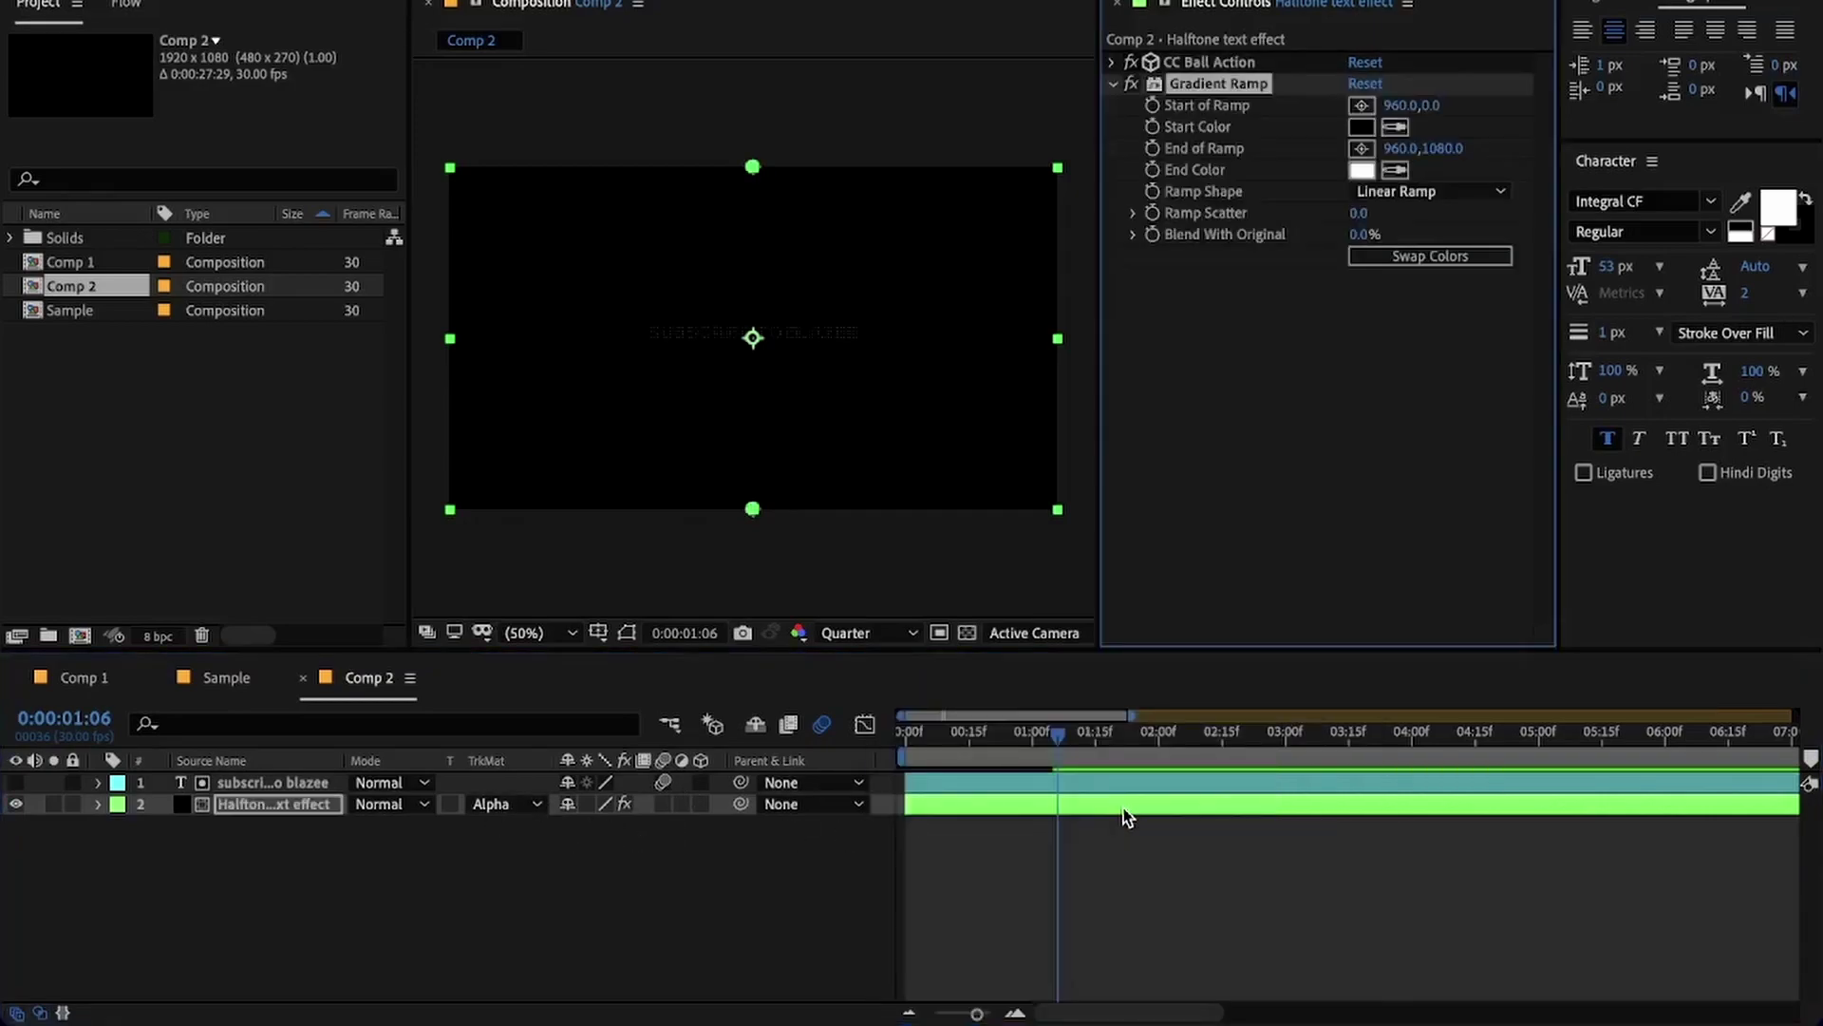
pyautogui.click(1362, 126)
pyautogui.moveTo(1482, 460); pyautogui.dragTo(1491, 542)
pyautogui.click(1684, 400)
pyautogui.click(1361, 169)
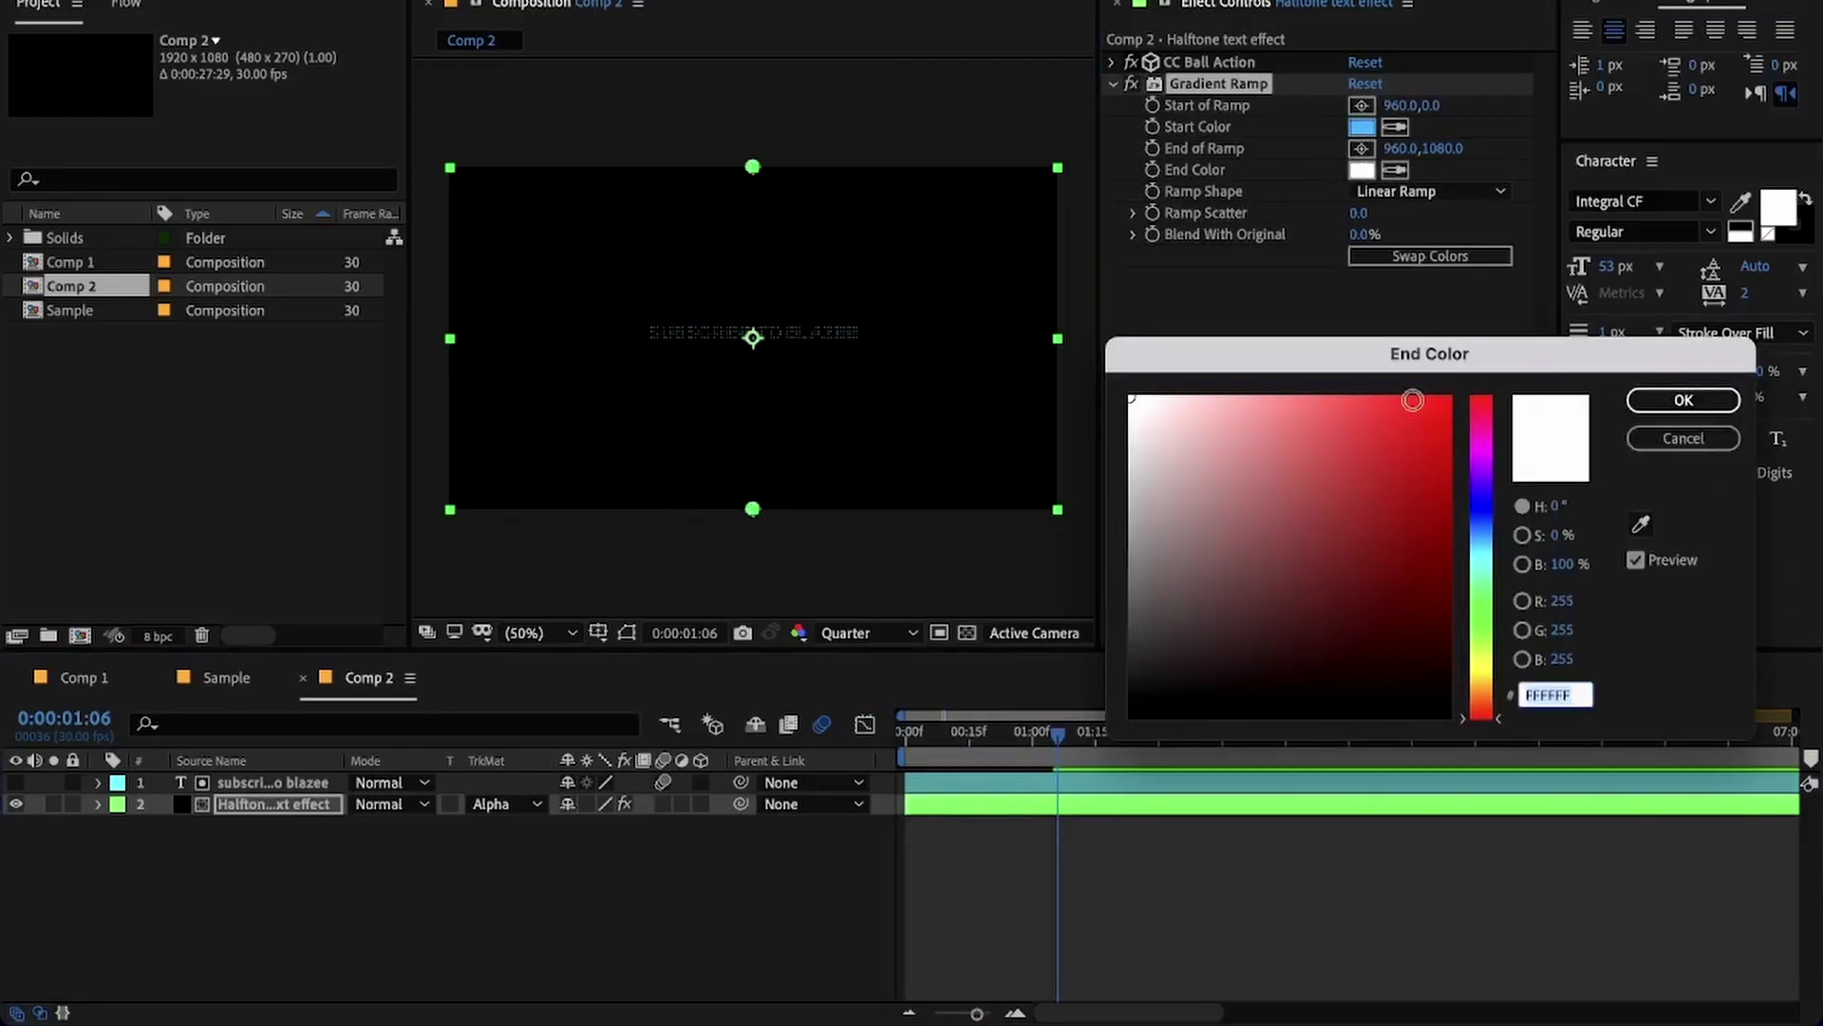
pyautogui.click(1449, 397)
pyautogui.click(1684, 400)
# - Move the ramp start and end points closer around the text
pyautogui.moveTo(917, 161); pyautogui.dragTo(924, 270)
pyautogui.moveTo(916, 500); pyautogui.dragTo(916, 404)
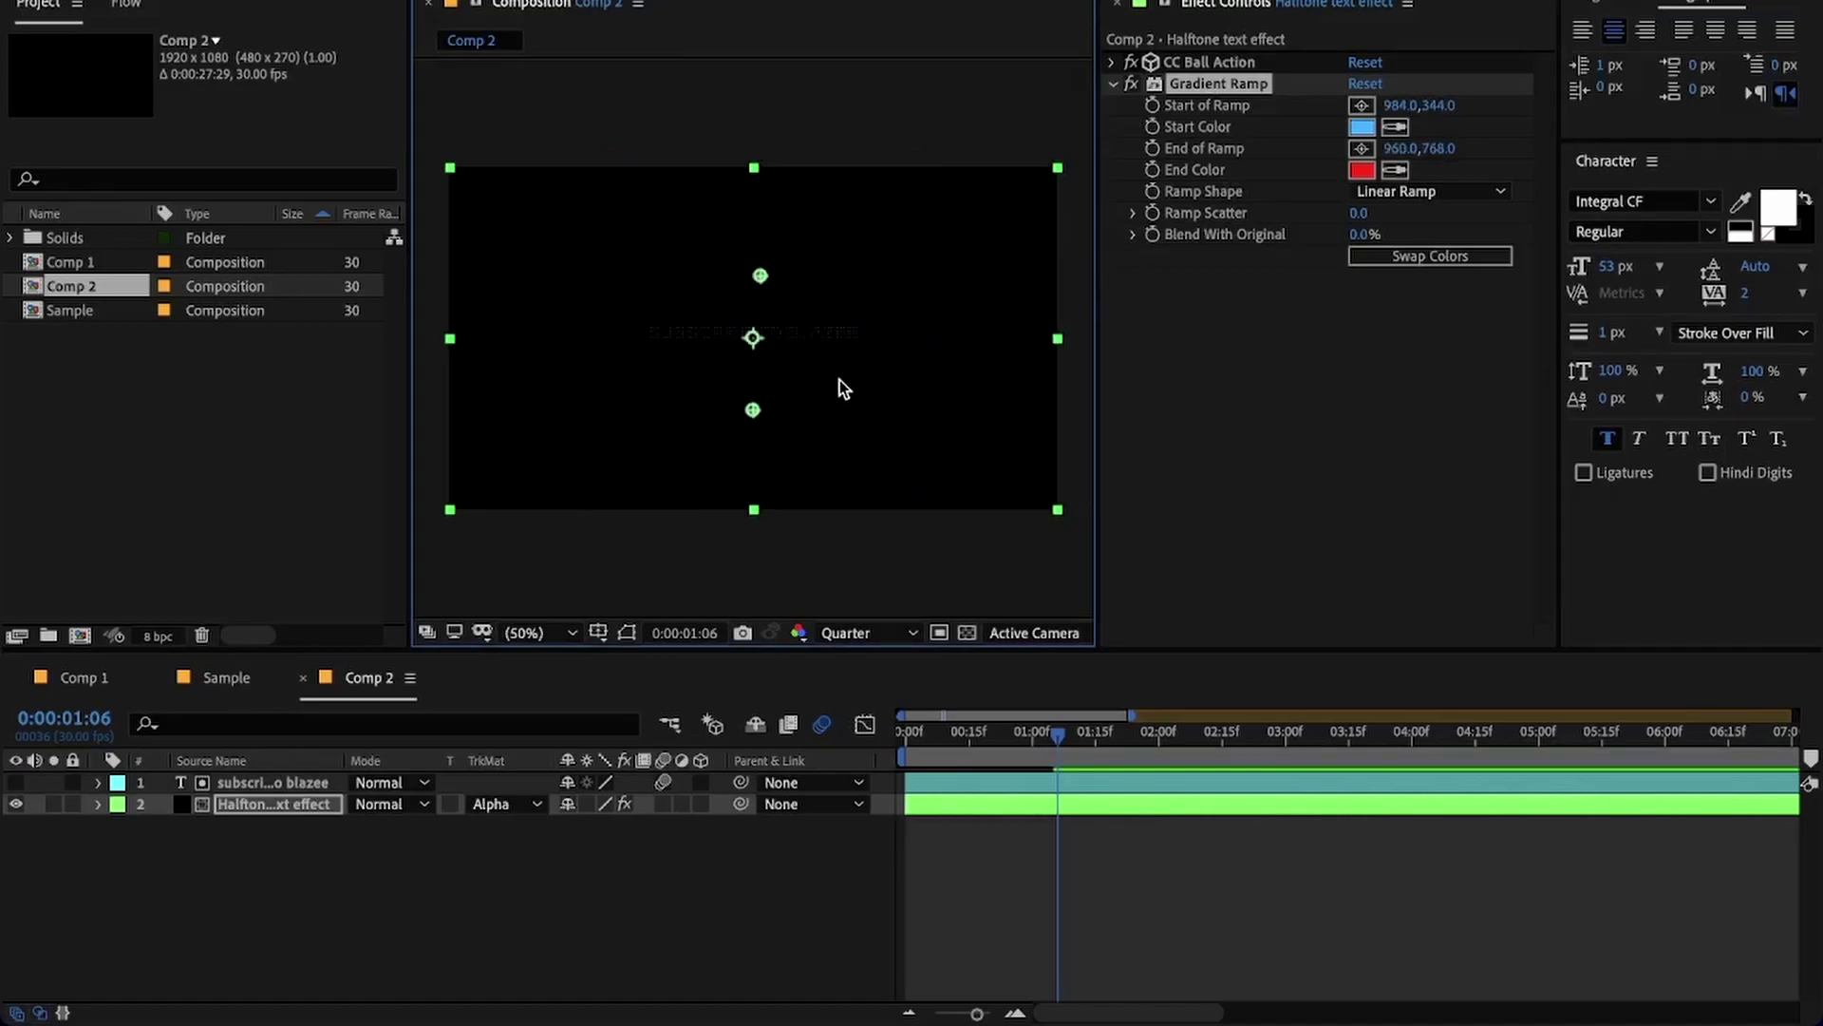
pyautogui.scroll(1, 842, 387)
pyautogui.click(1110, 83)
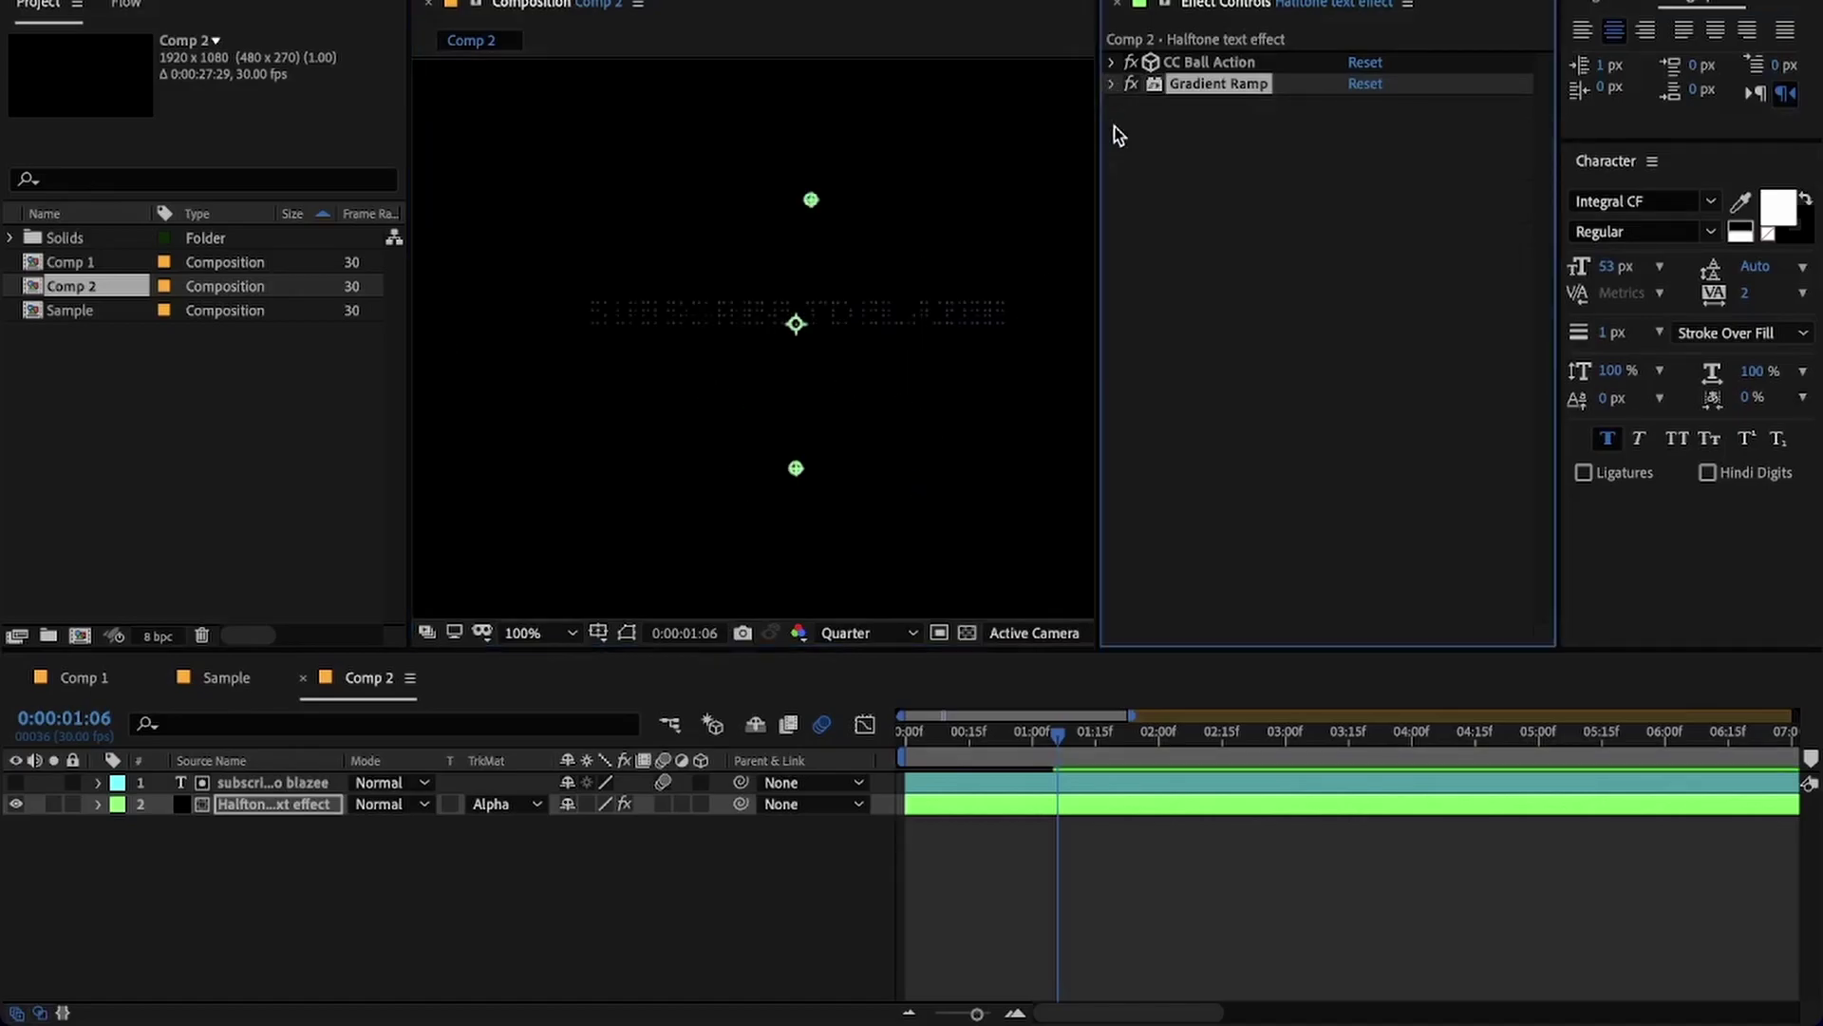
pyautogui.click(1129, 890)
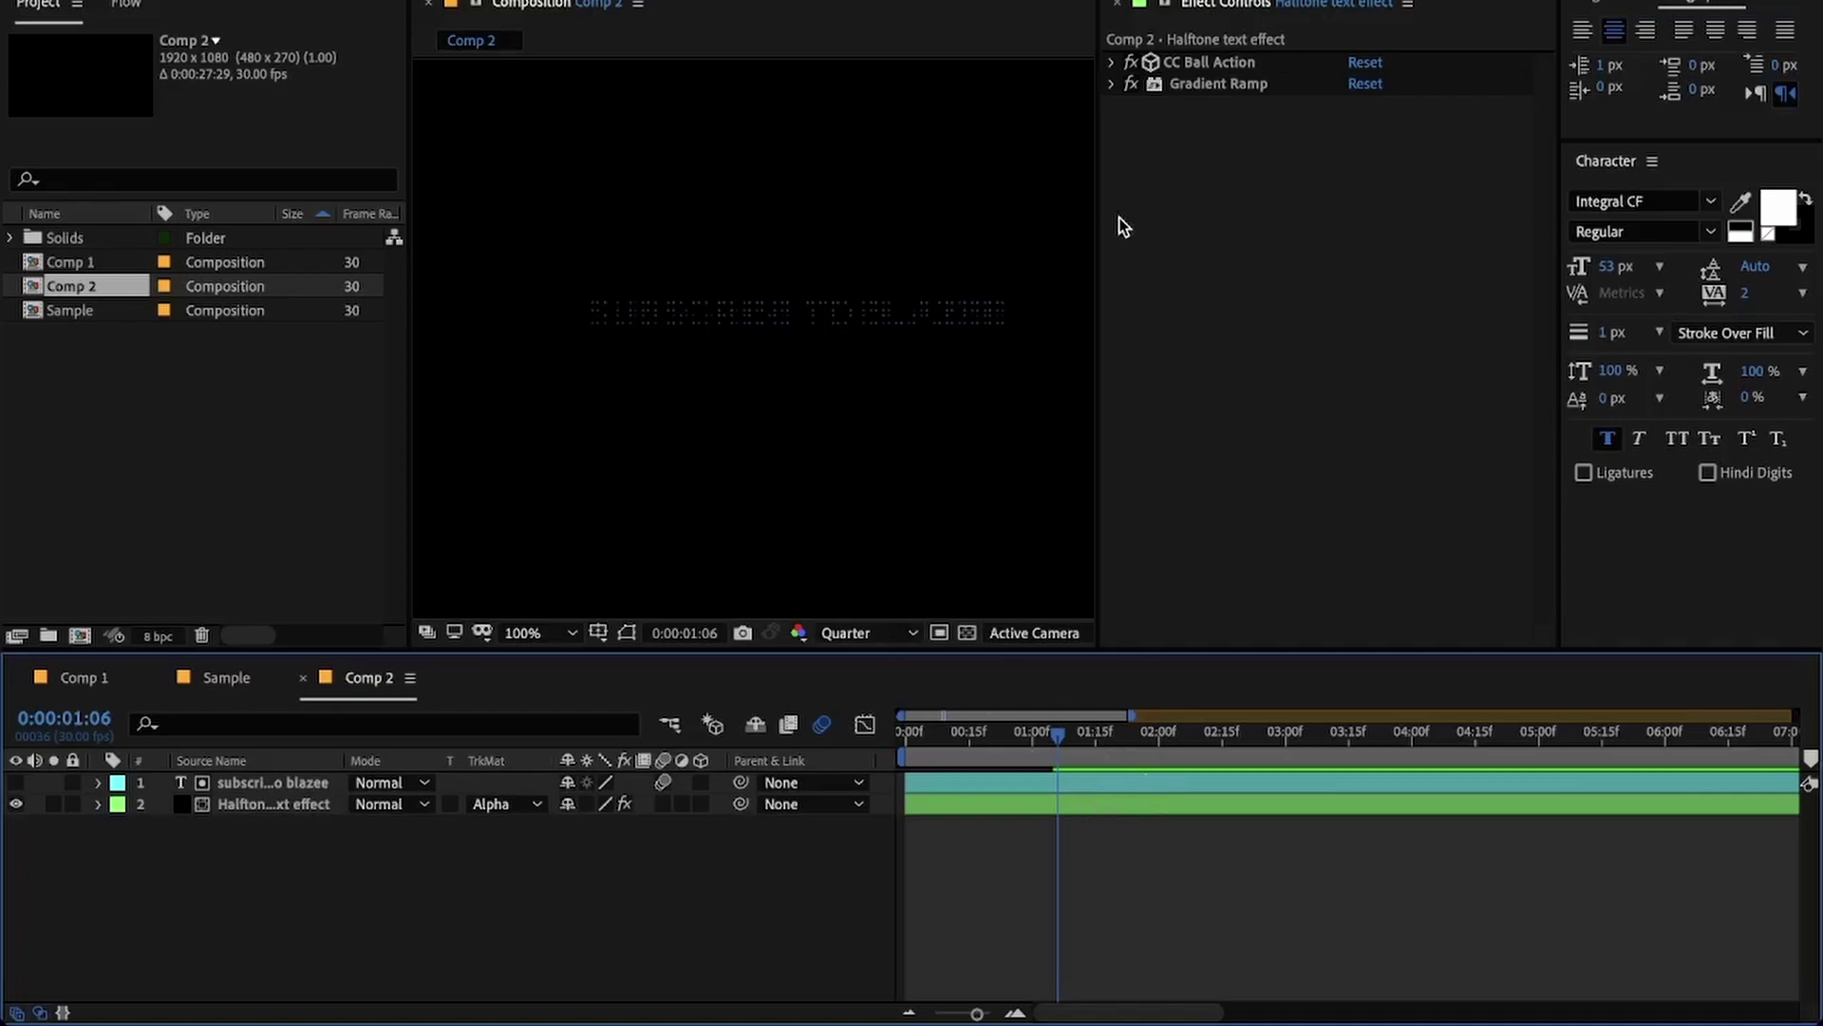
# - Expand CC Ball Action and set the preview resolution to Full
pyautogui.click(1110, 62)
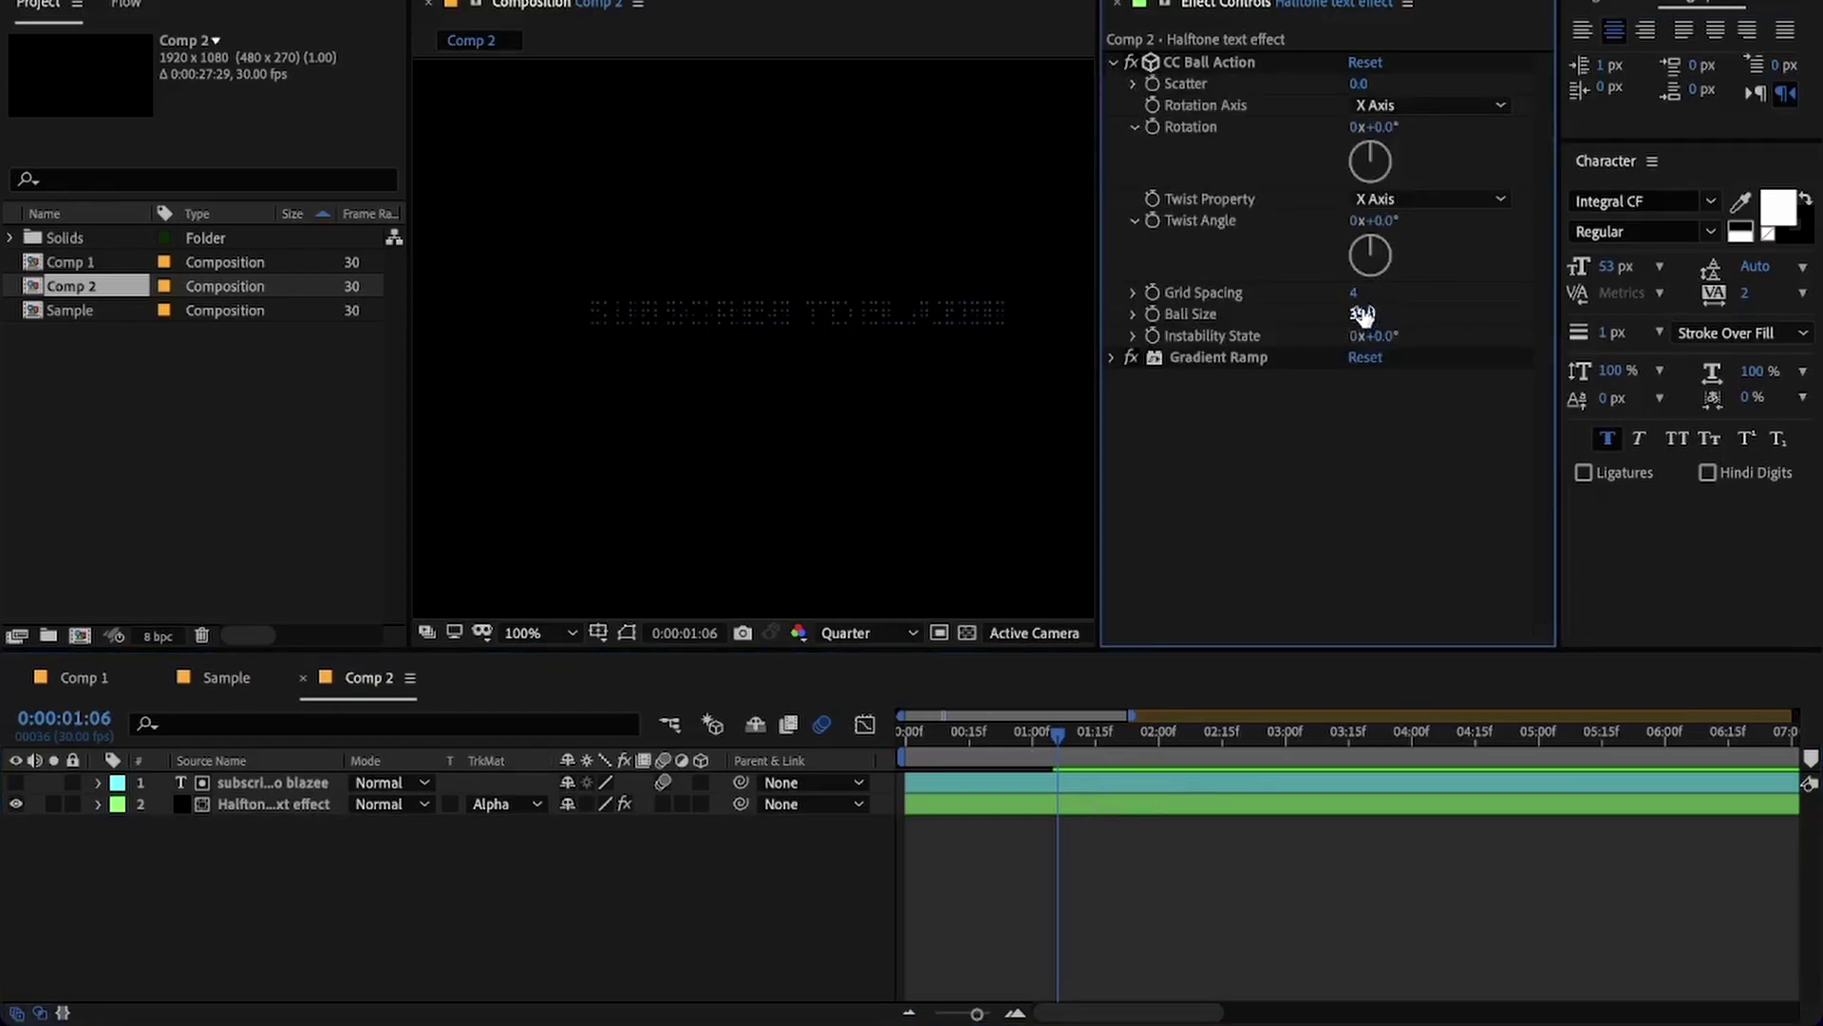
pyautogui.moveTo(1362, 313); pyautogui.dragTo(1419, 321)
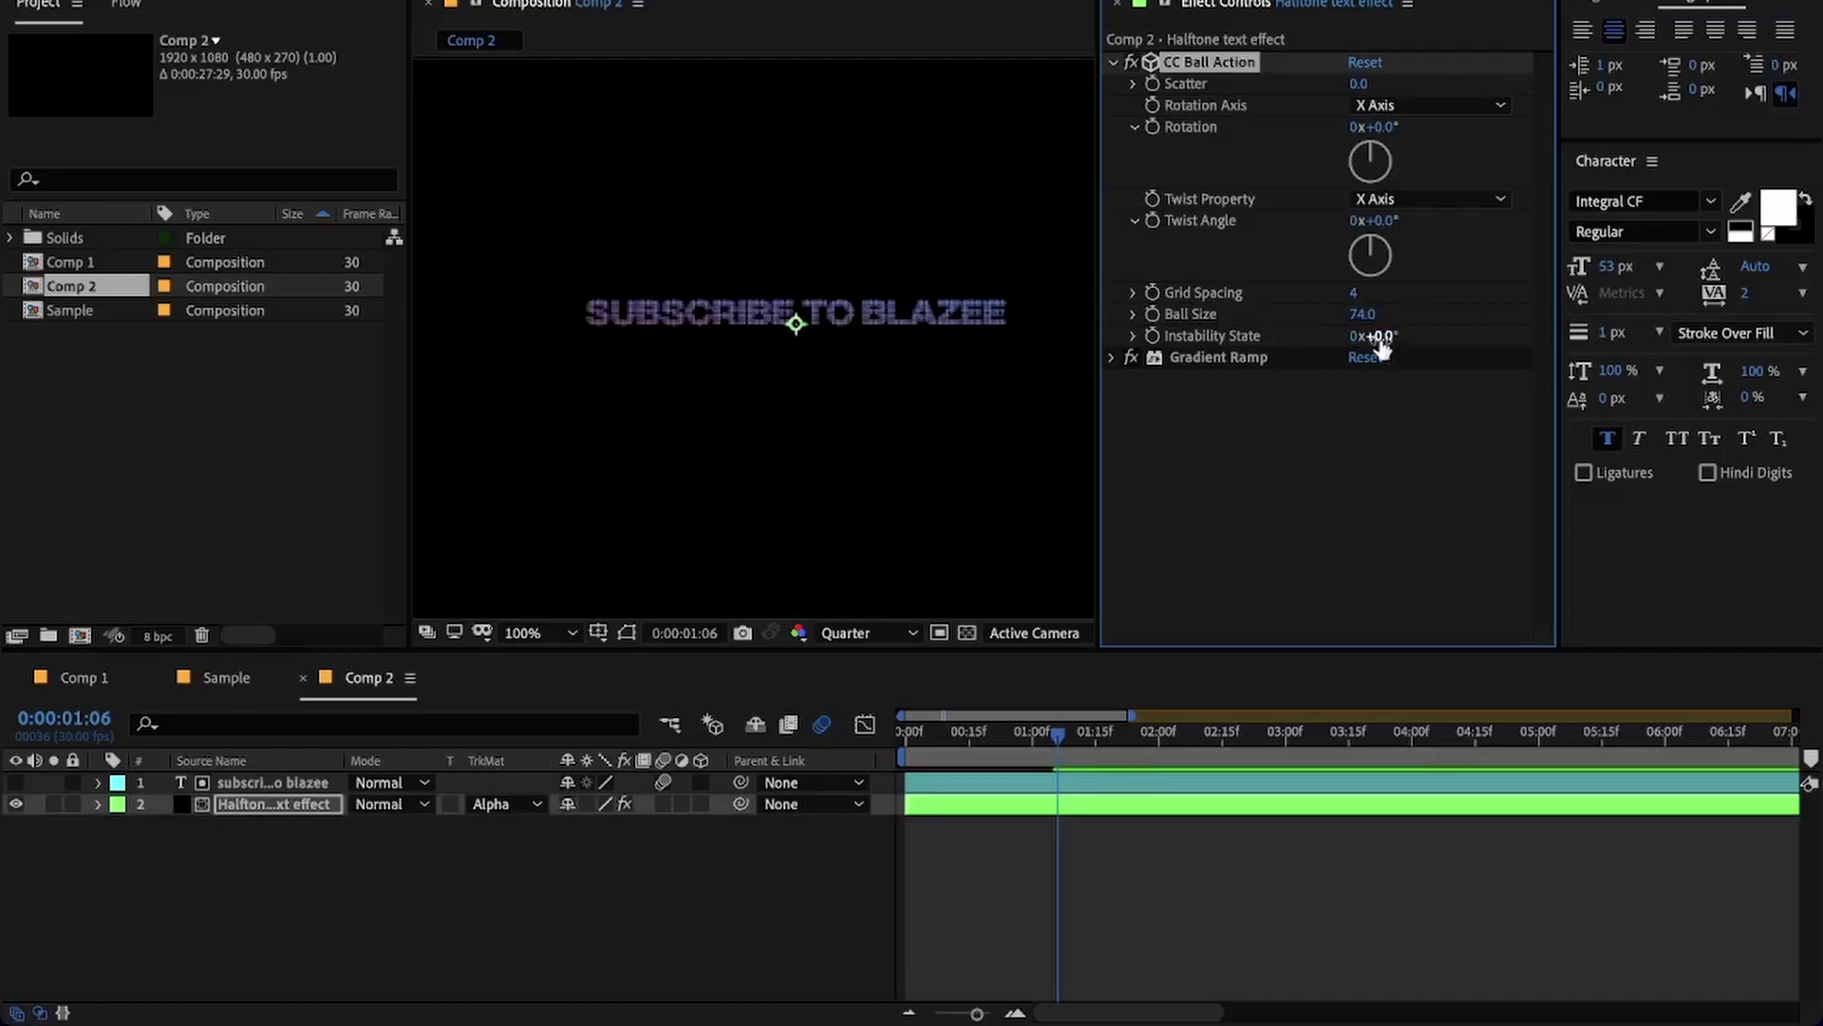
pyautogui.hotkey('ctrl', 'z')
pyautogui.scroll(2, 810, 320)
pyautogui.click(845, 632)
pyautogui.click(860, 692)
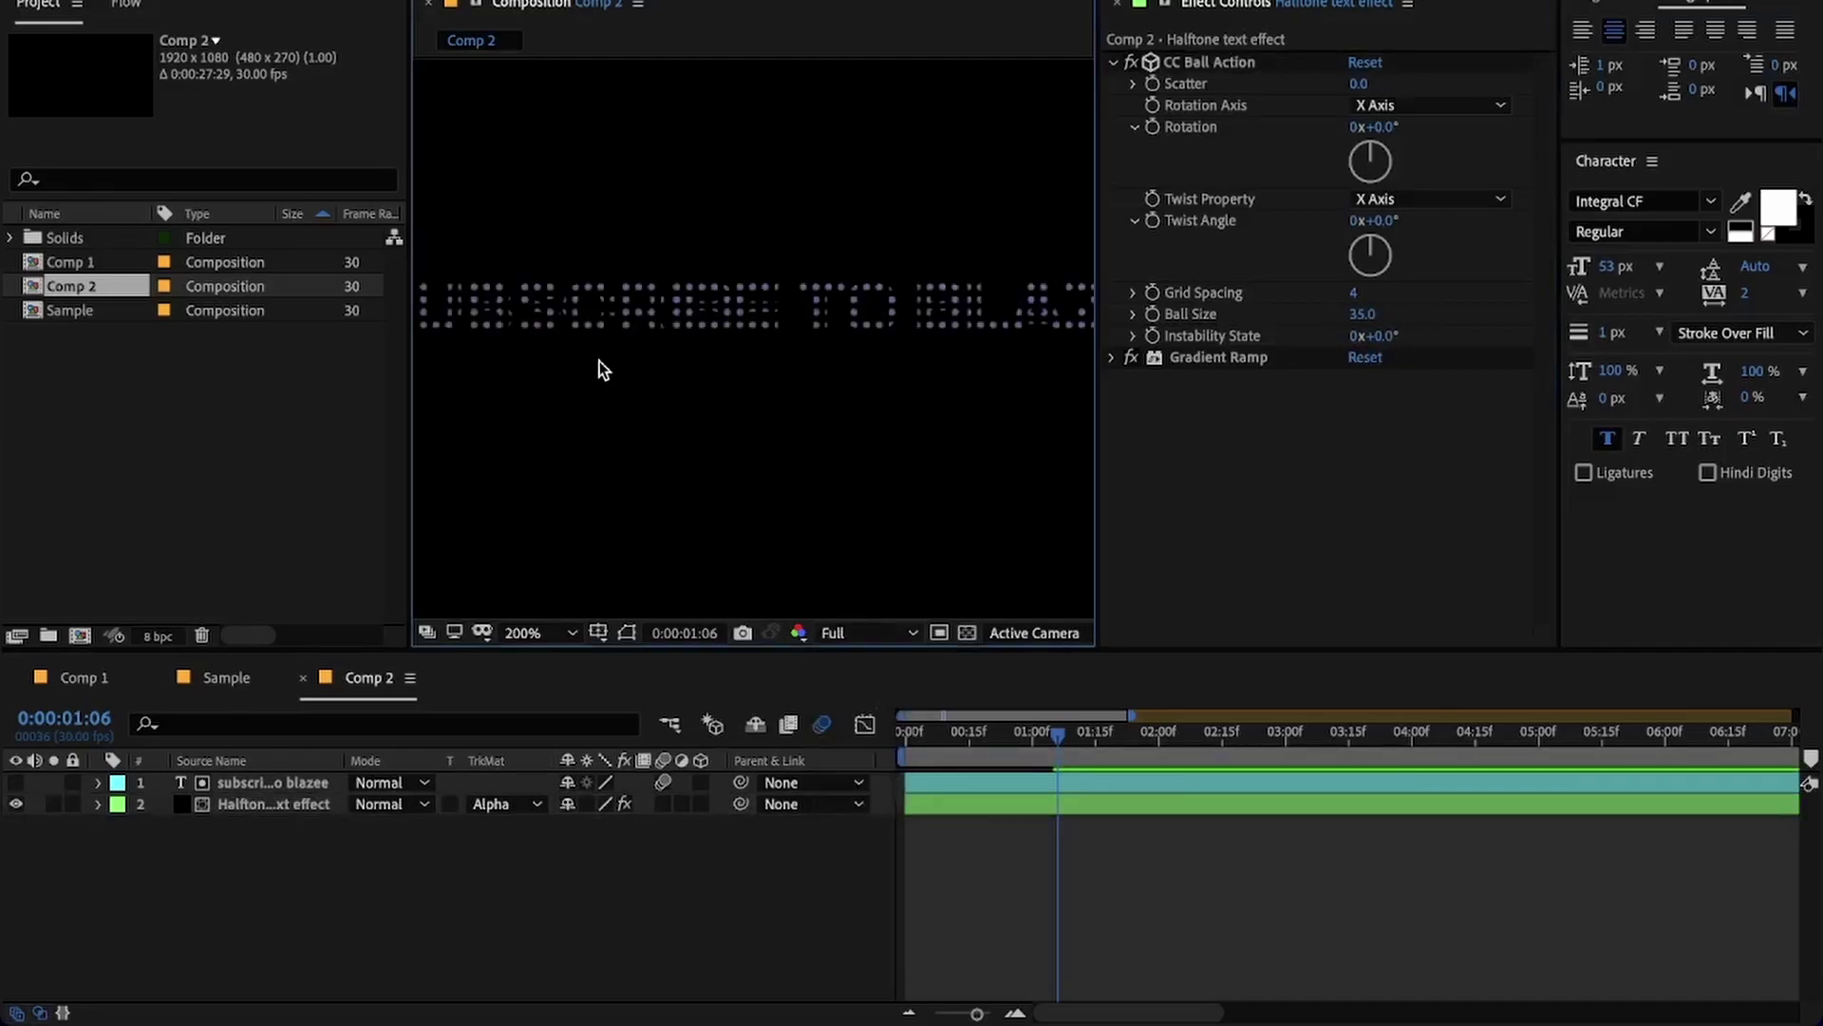
# - Set CC Ball Action Grid Spacing to 4 and Ball Size to 35
pyautogui.moveTo(1361, 315)
pyautogui.mouseDown()
pyautogui.moveTo(1396, 315)
pyautogui.moveTo(1337, 296)
pyautogui.mouseUp()
pyautogui.scroll(-2, 553, 406)
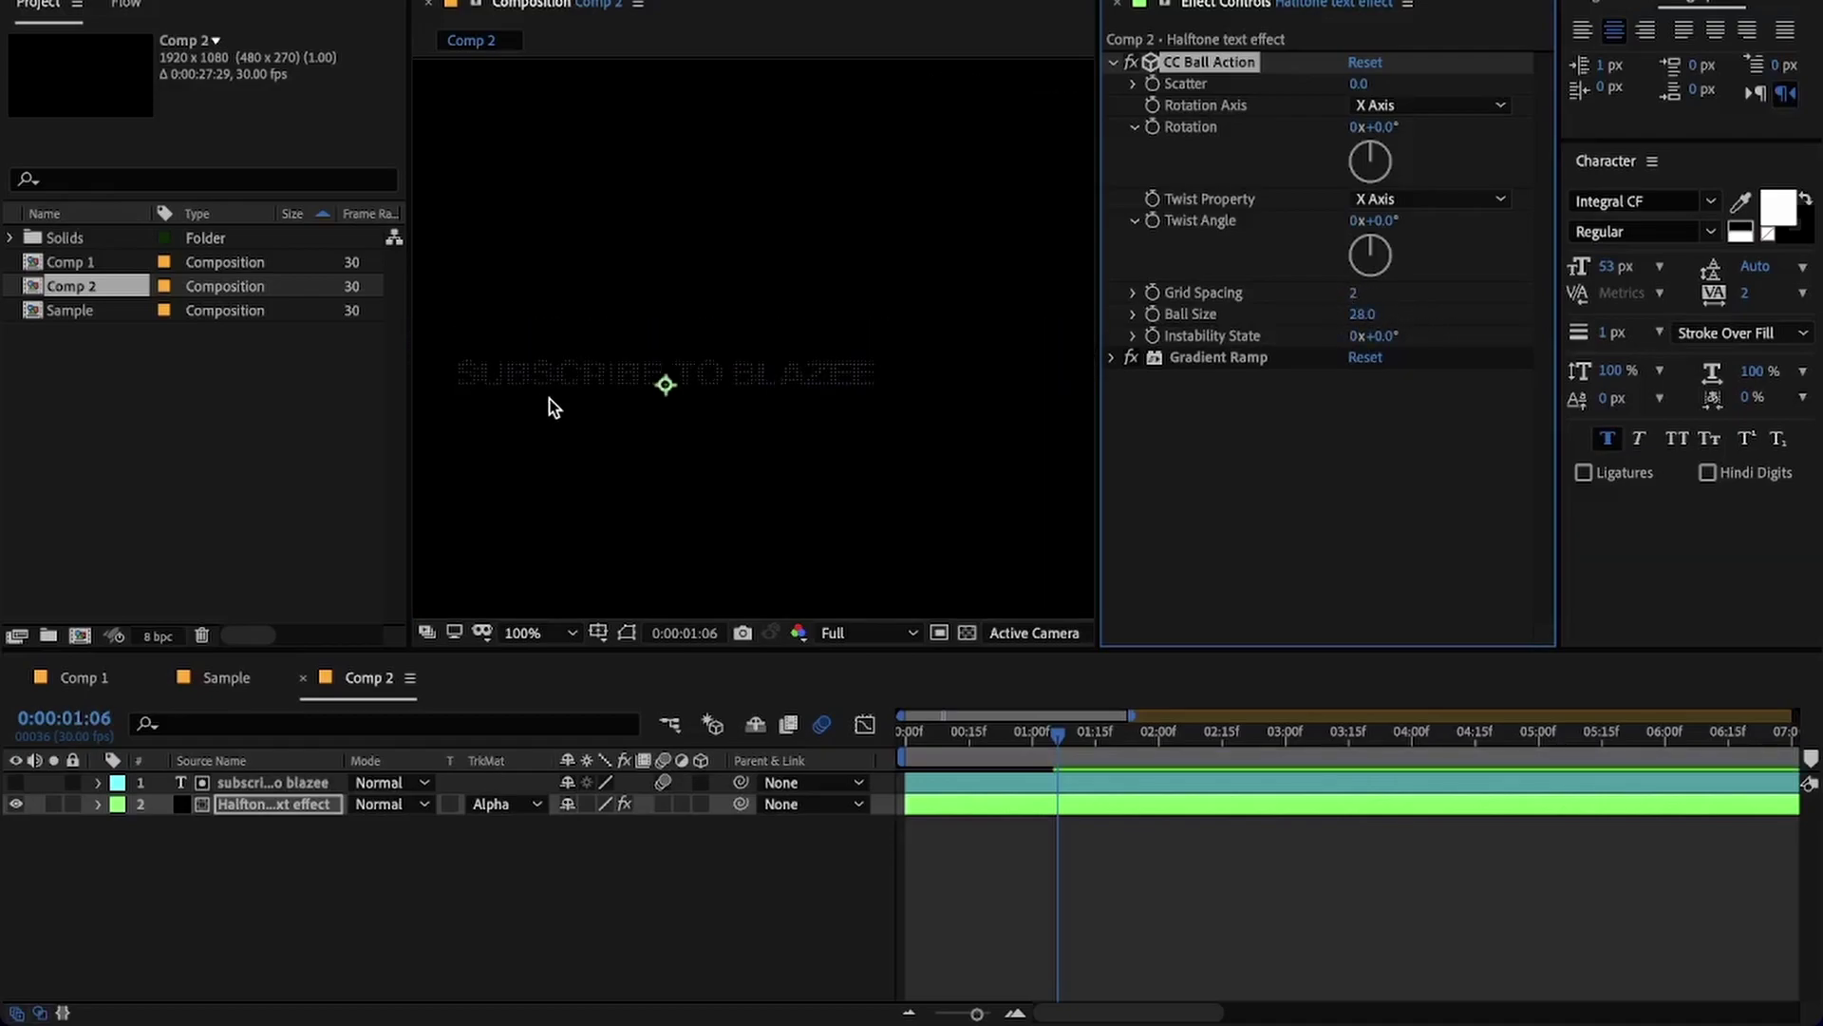
pyautogui.click(1353, 292)
pyautogui.write('4')
pyautogui.press('Return')
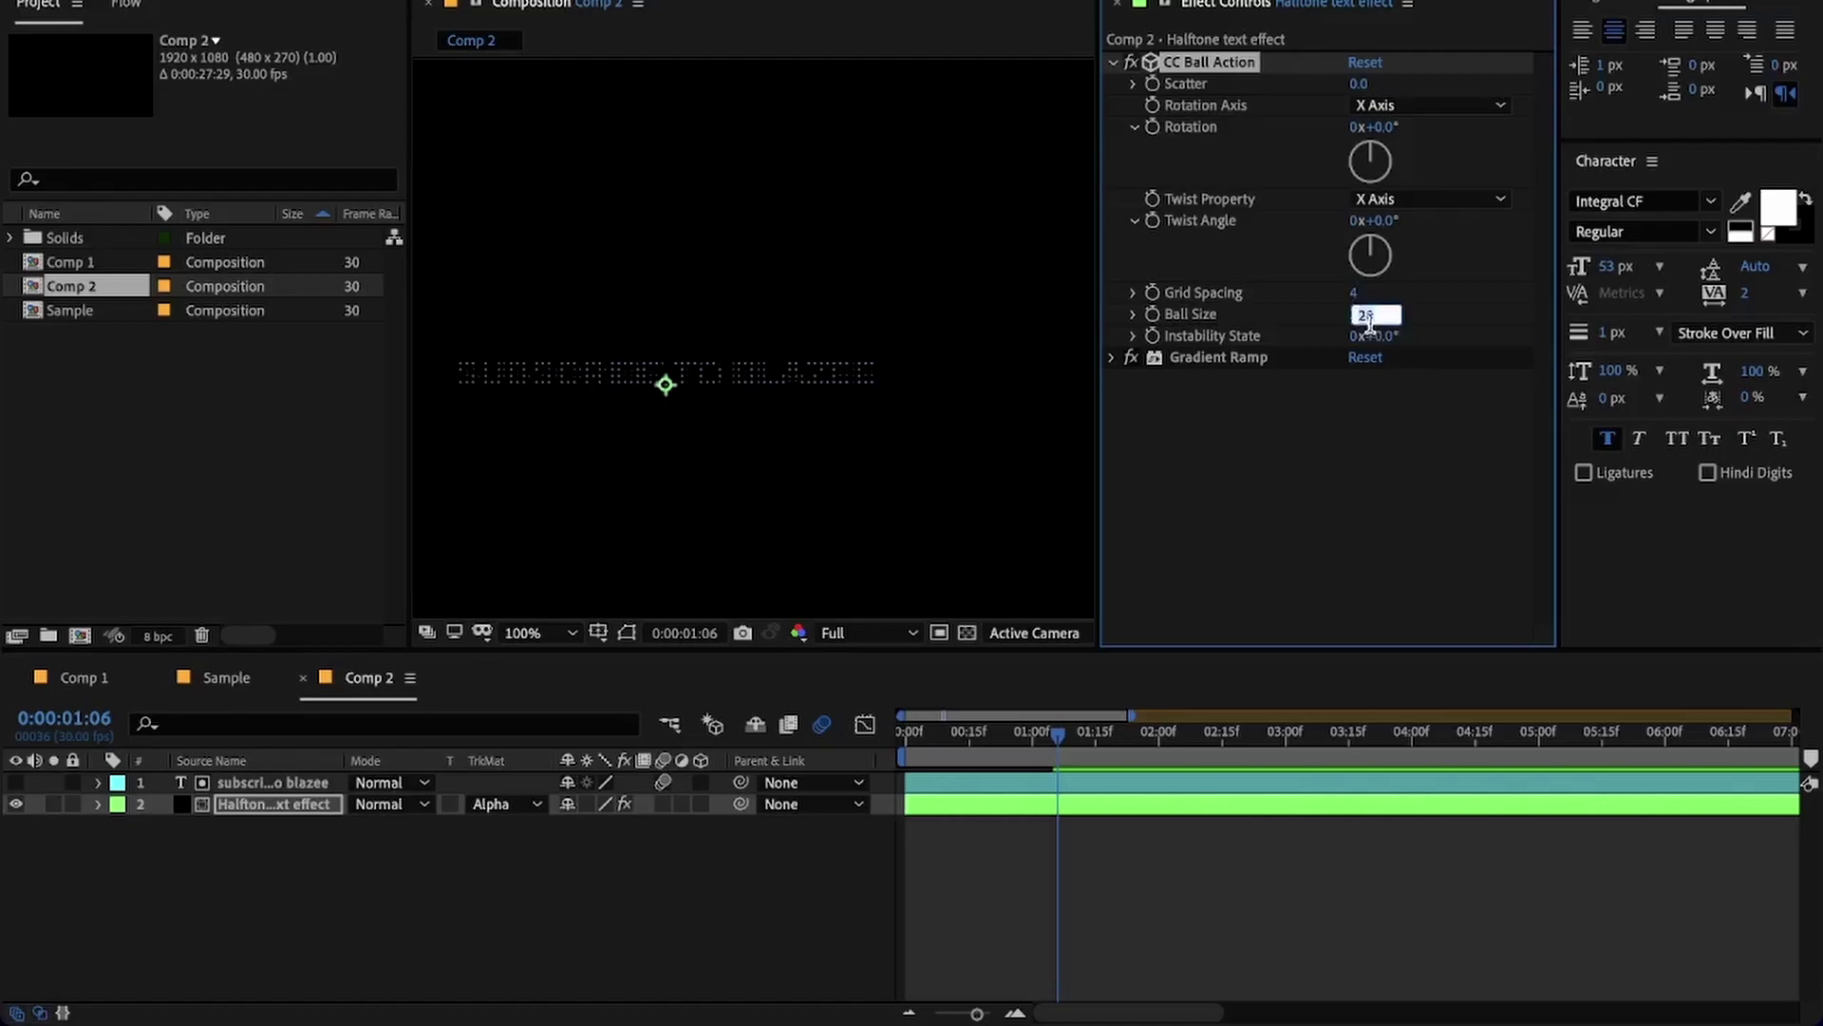
pyautogui.write('40')
pyautogui.press('Return')
pyautogui.click(1362, 314)
pyautogui.write('35')
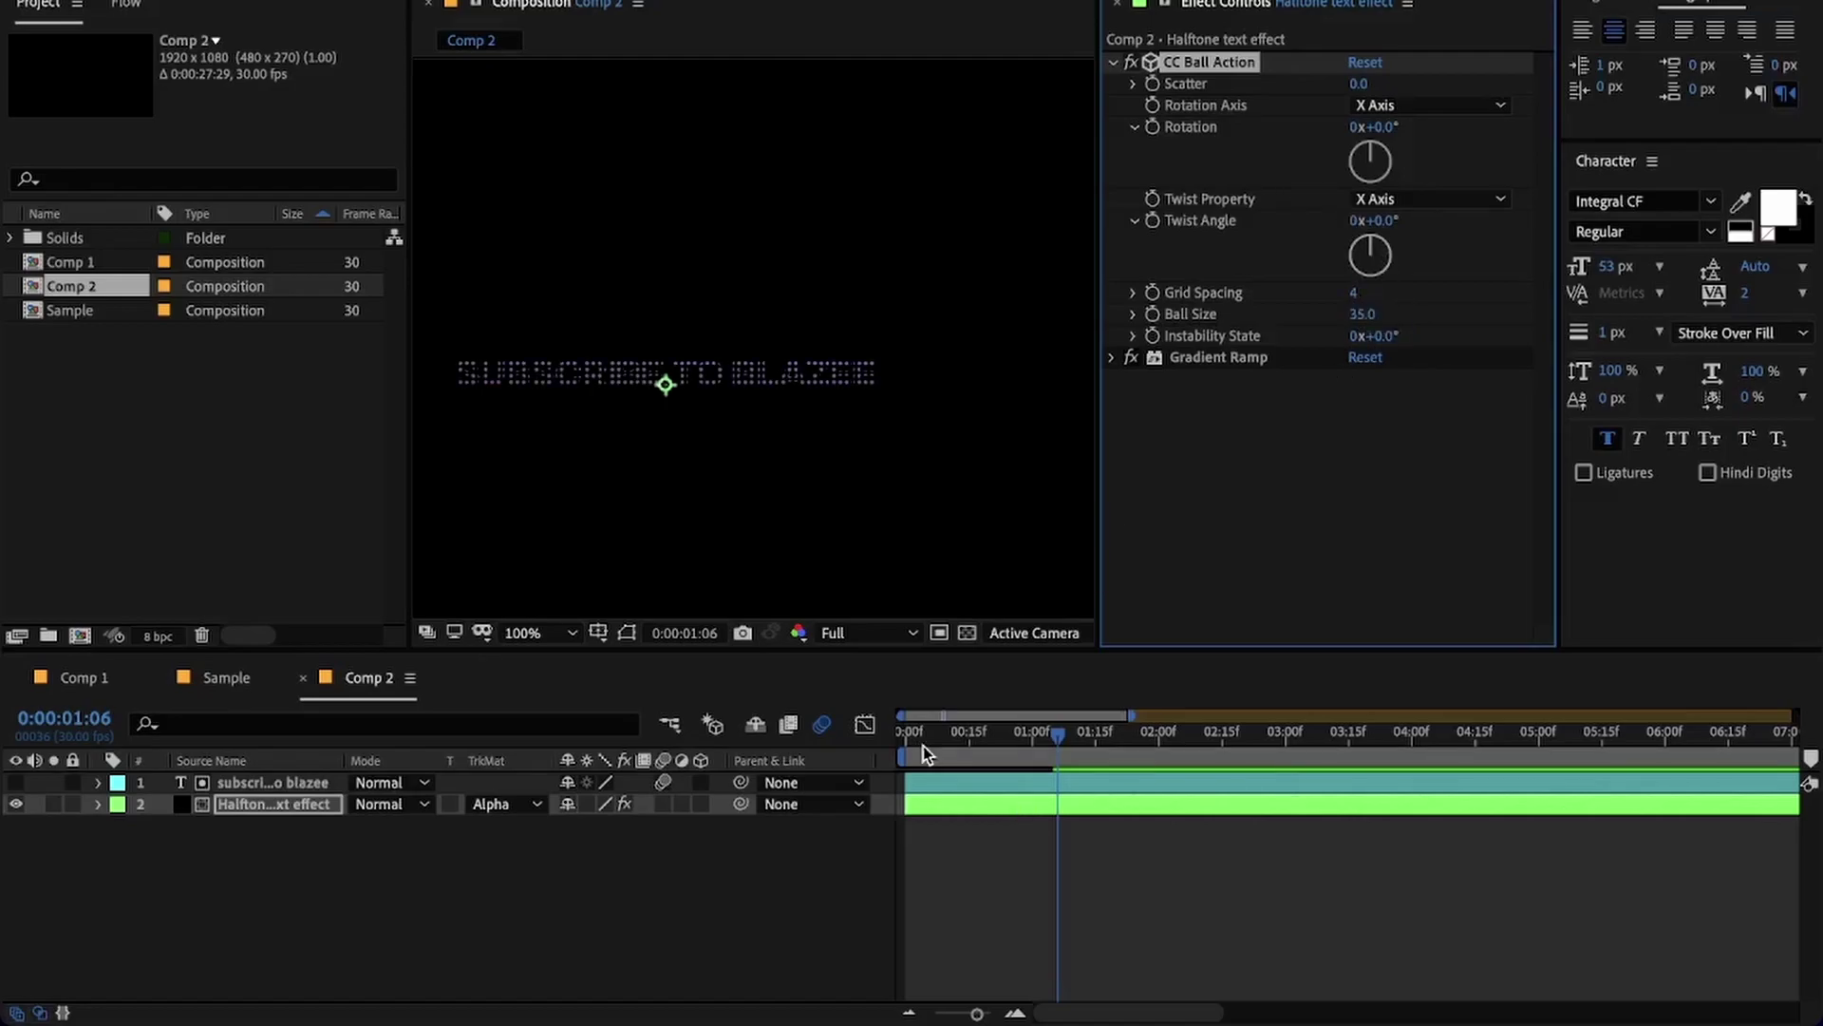
pyautogui.click(768, 943)
pyautogui.press('/')
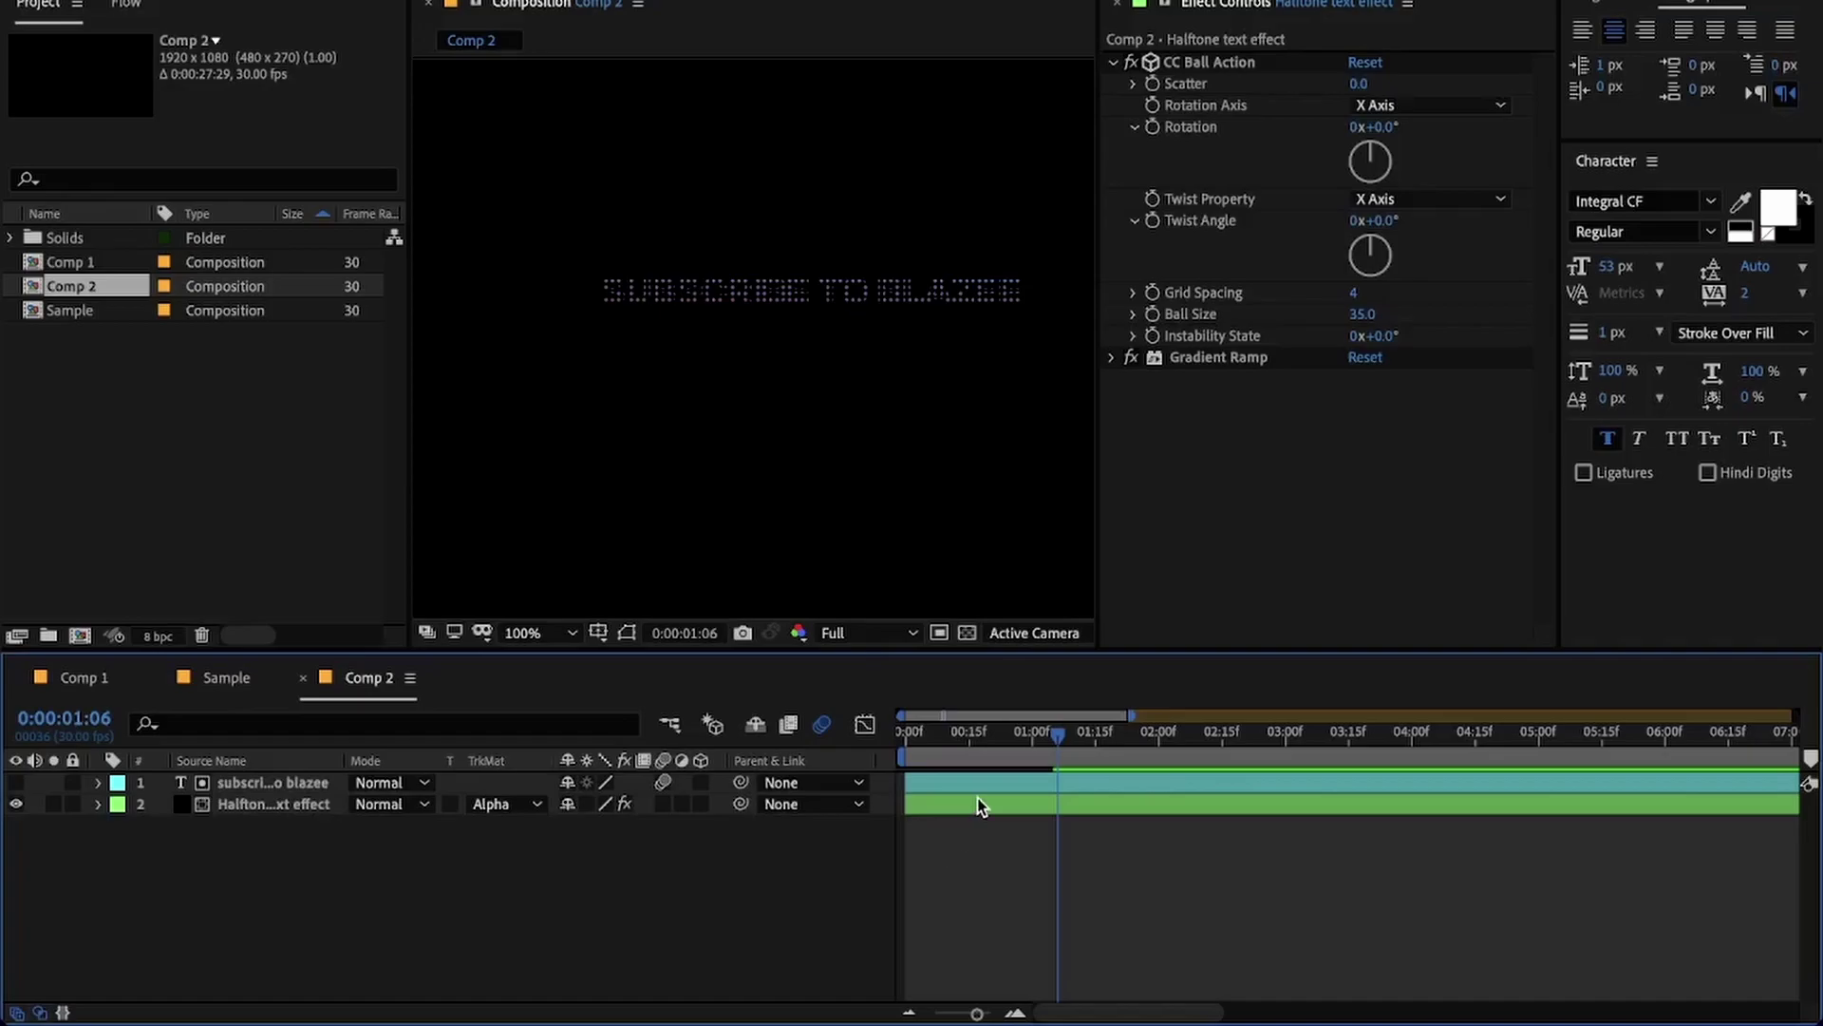
# - Add a new adjustment layer and apply Deep Glow to it via effect search
pyautogui.hotkey('ctrl', 'alt', 'y')
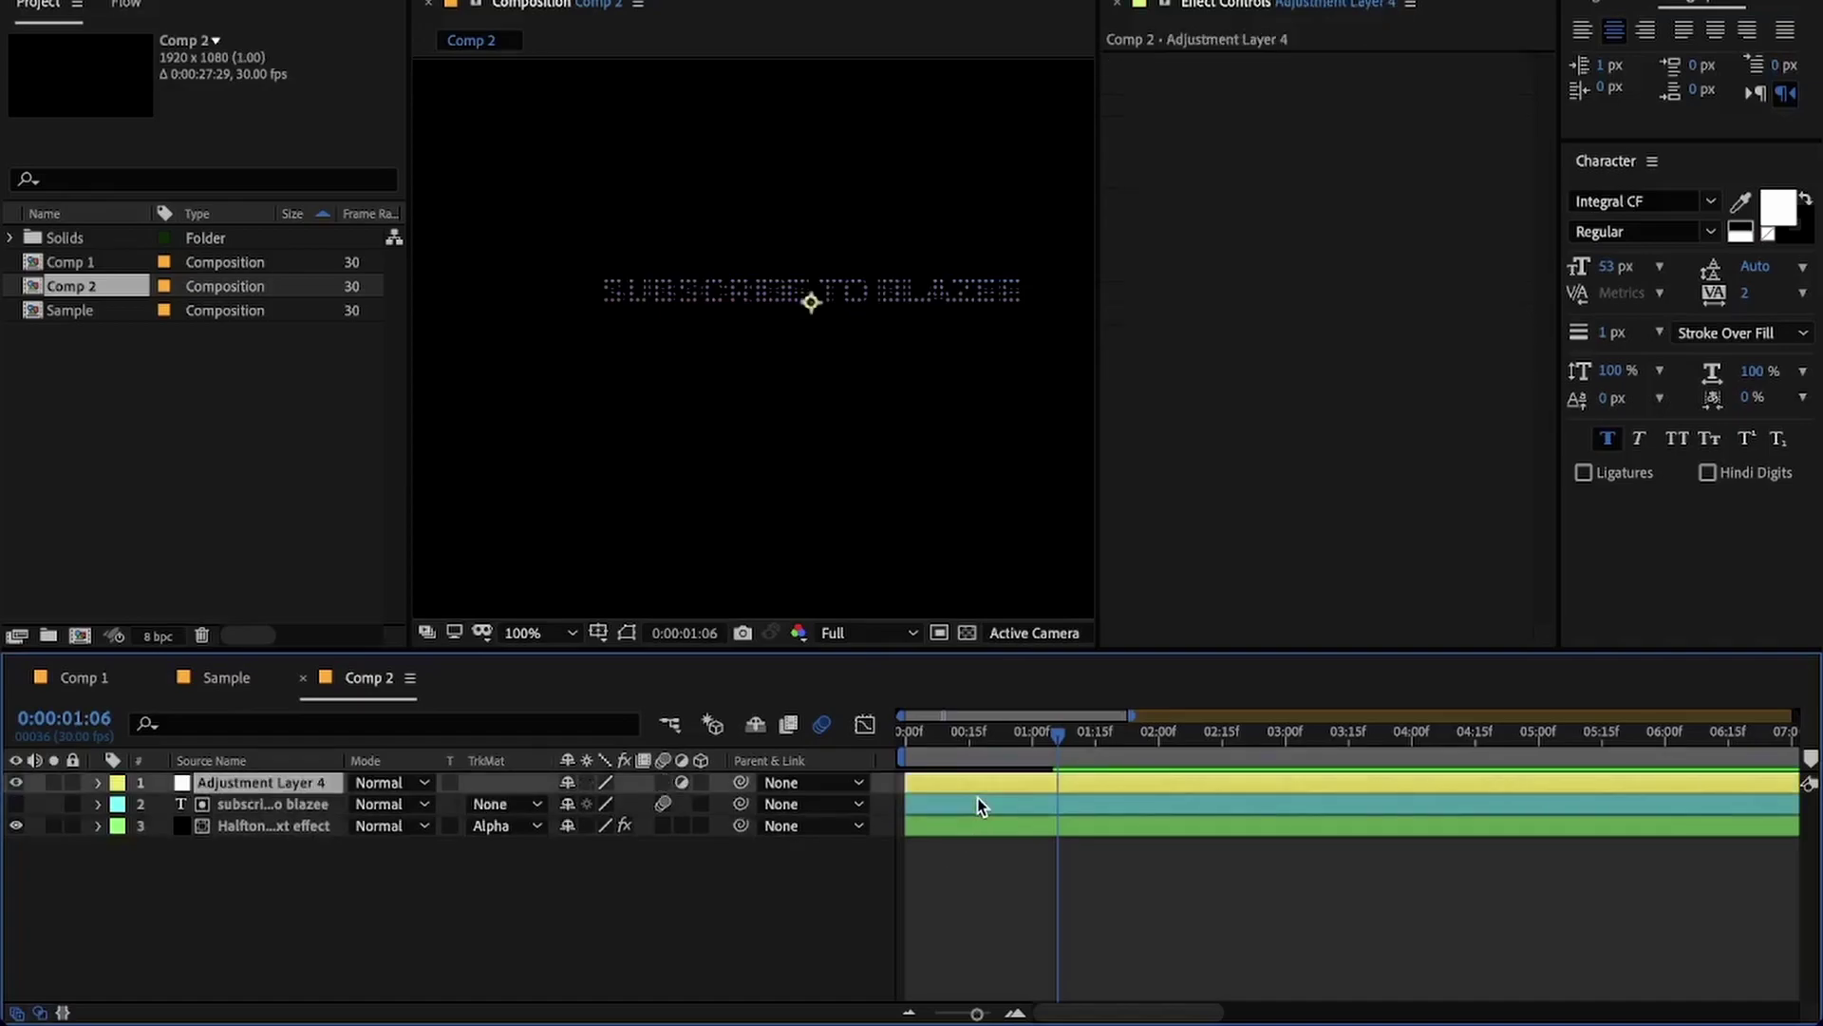
pyautogui.hotkey('ctrl', 'space')
pyautogui.write('de')
pyautogui.press('Return')
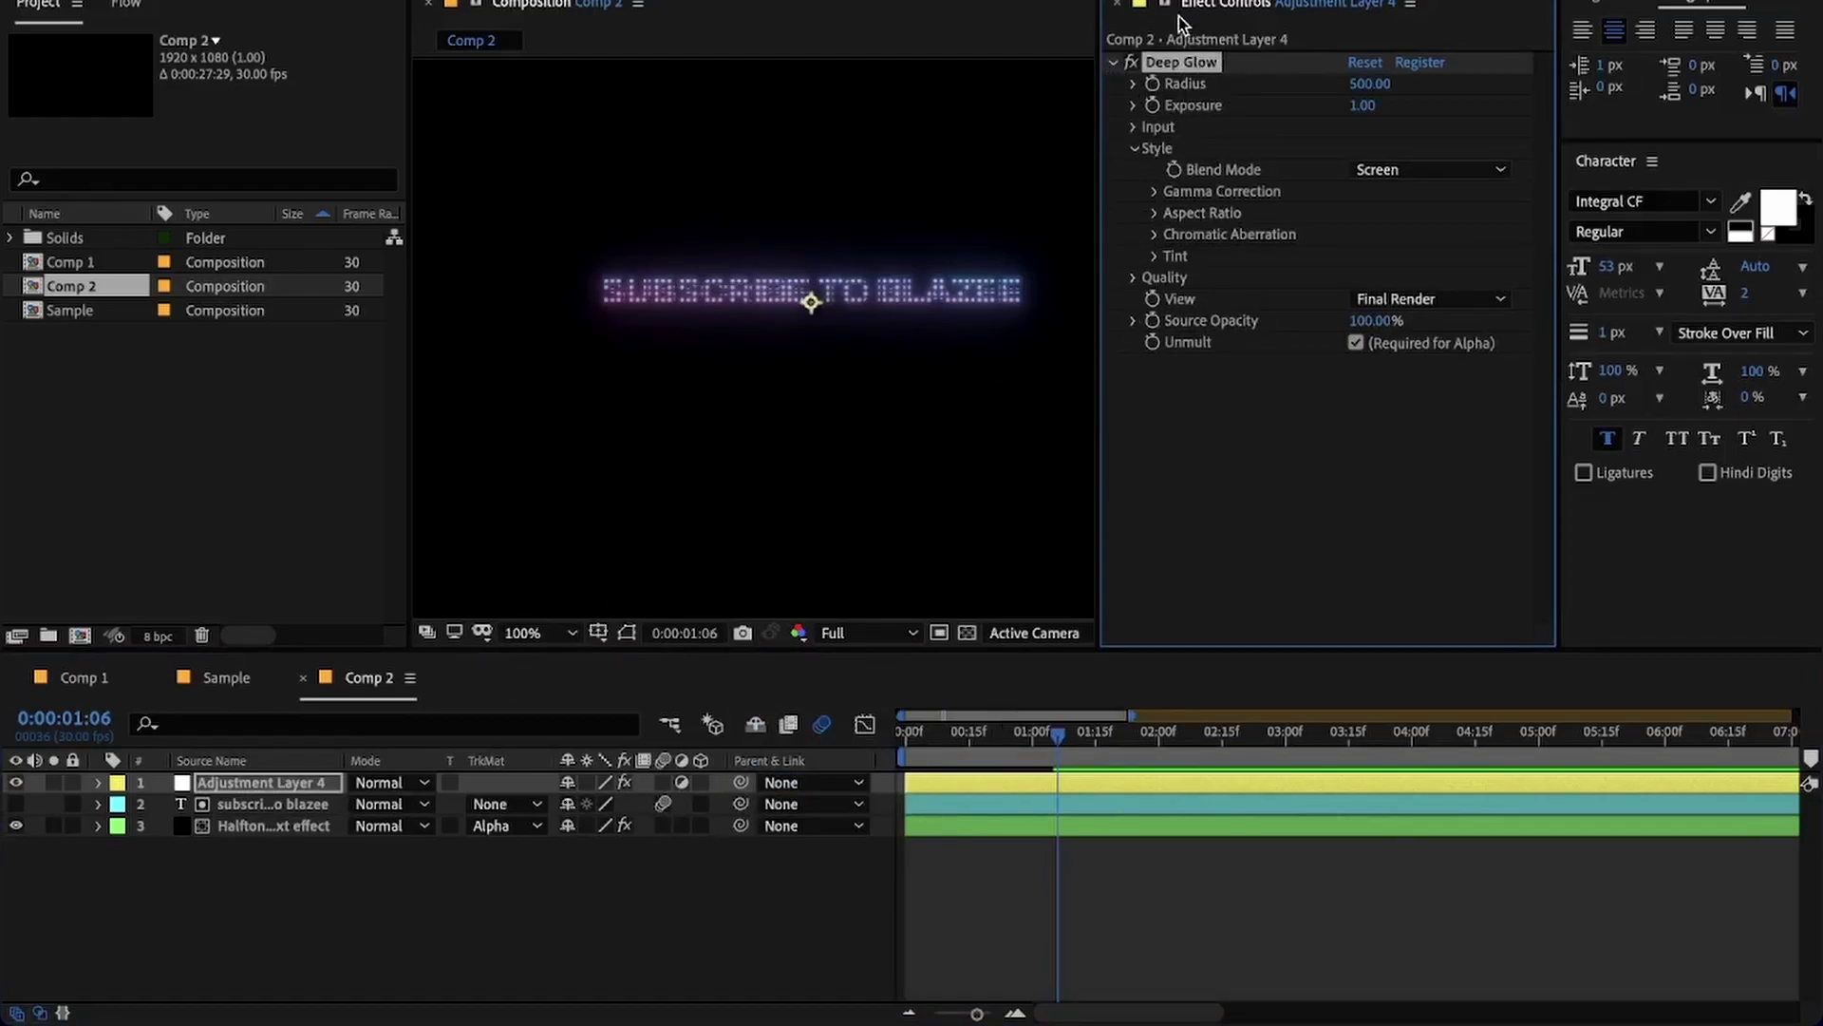
# - Delete the stray Deep Glow from the halftone layer and re-enable the adjustment layer's glow
pyautogui.click(1132, 63)
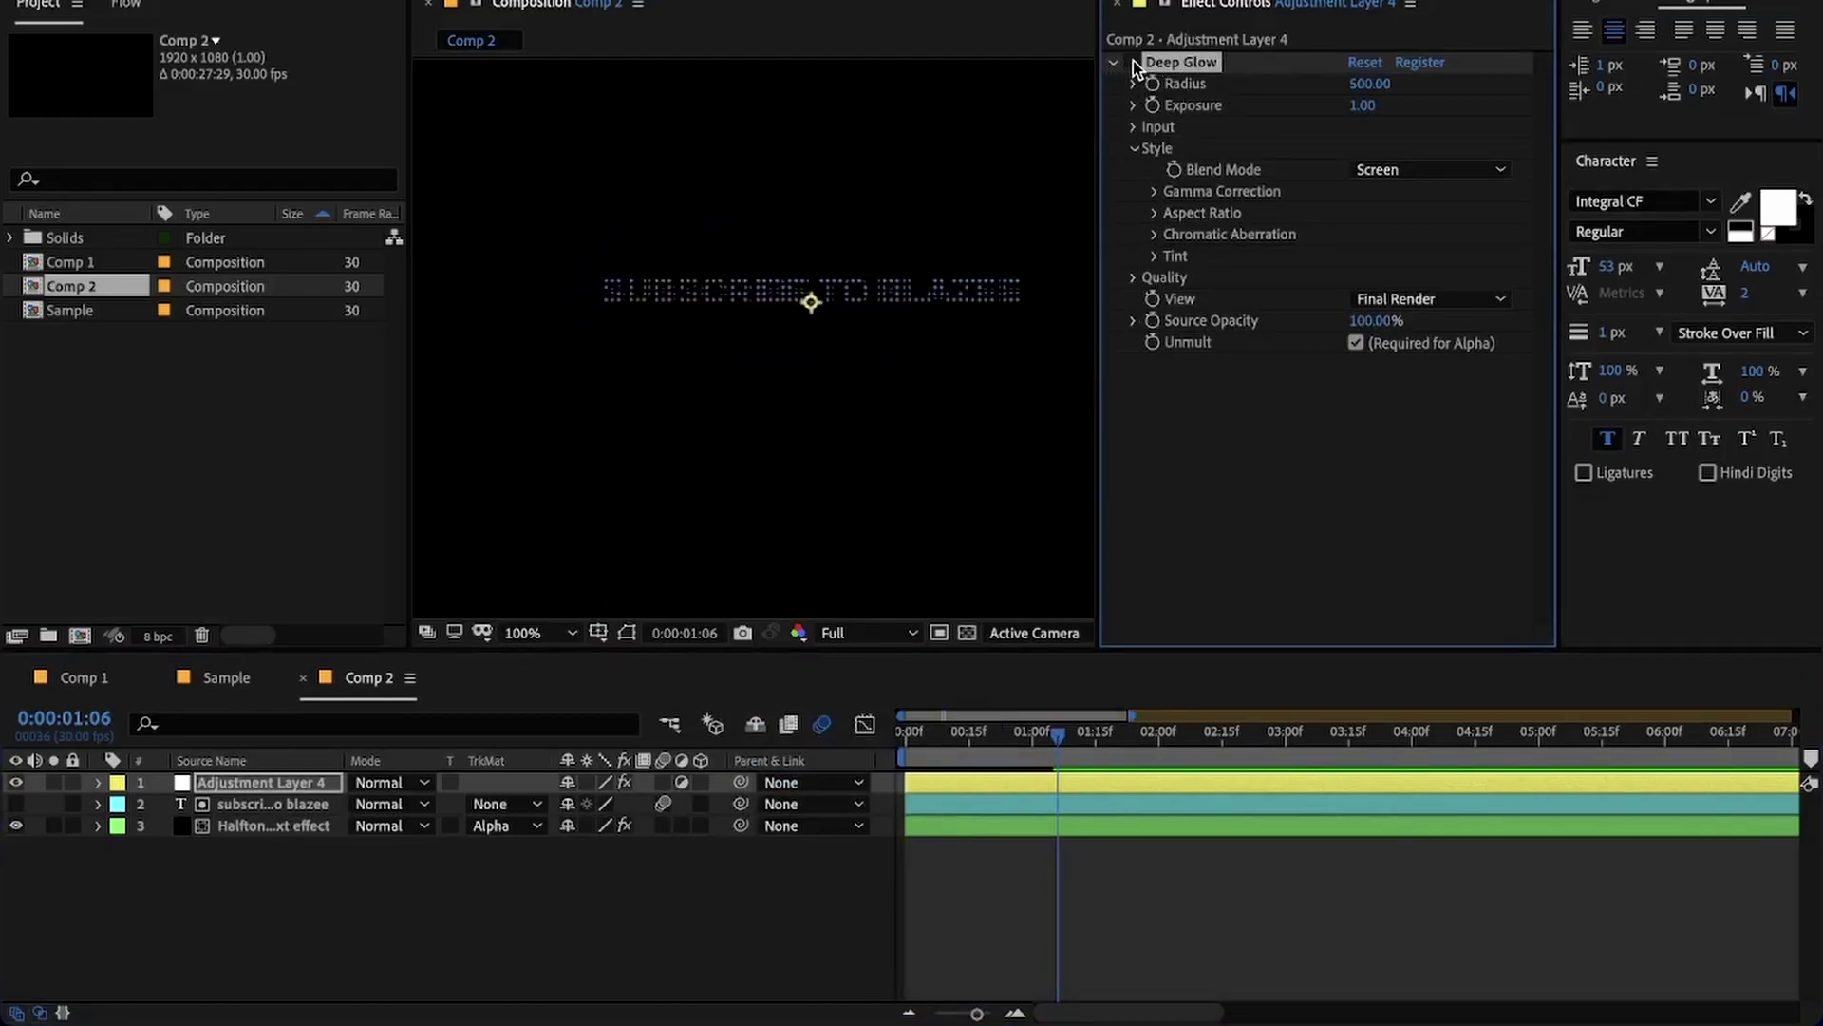
pyautogui.click(1022, 826)
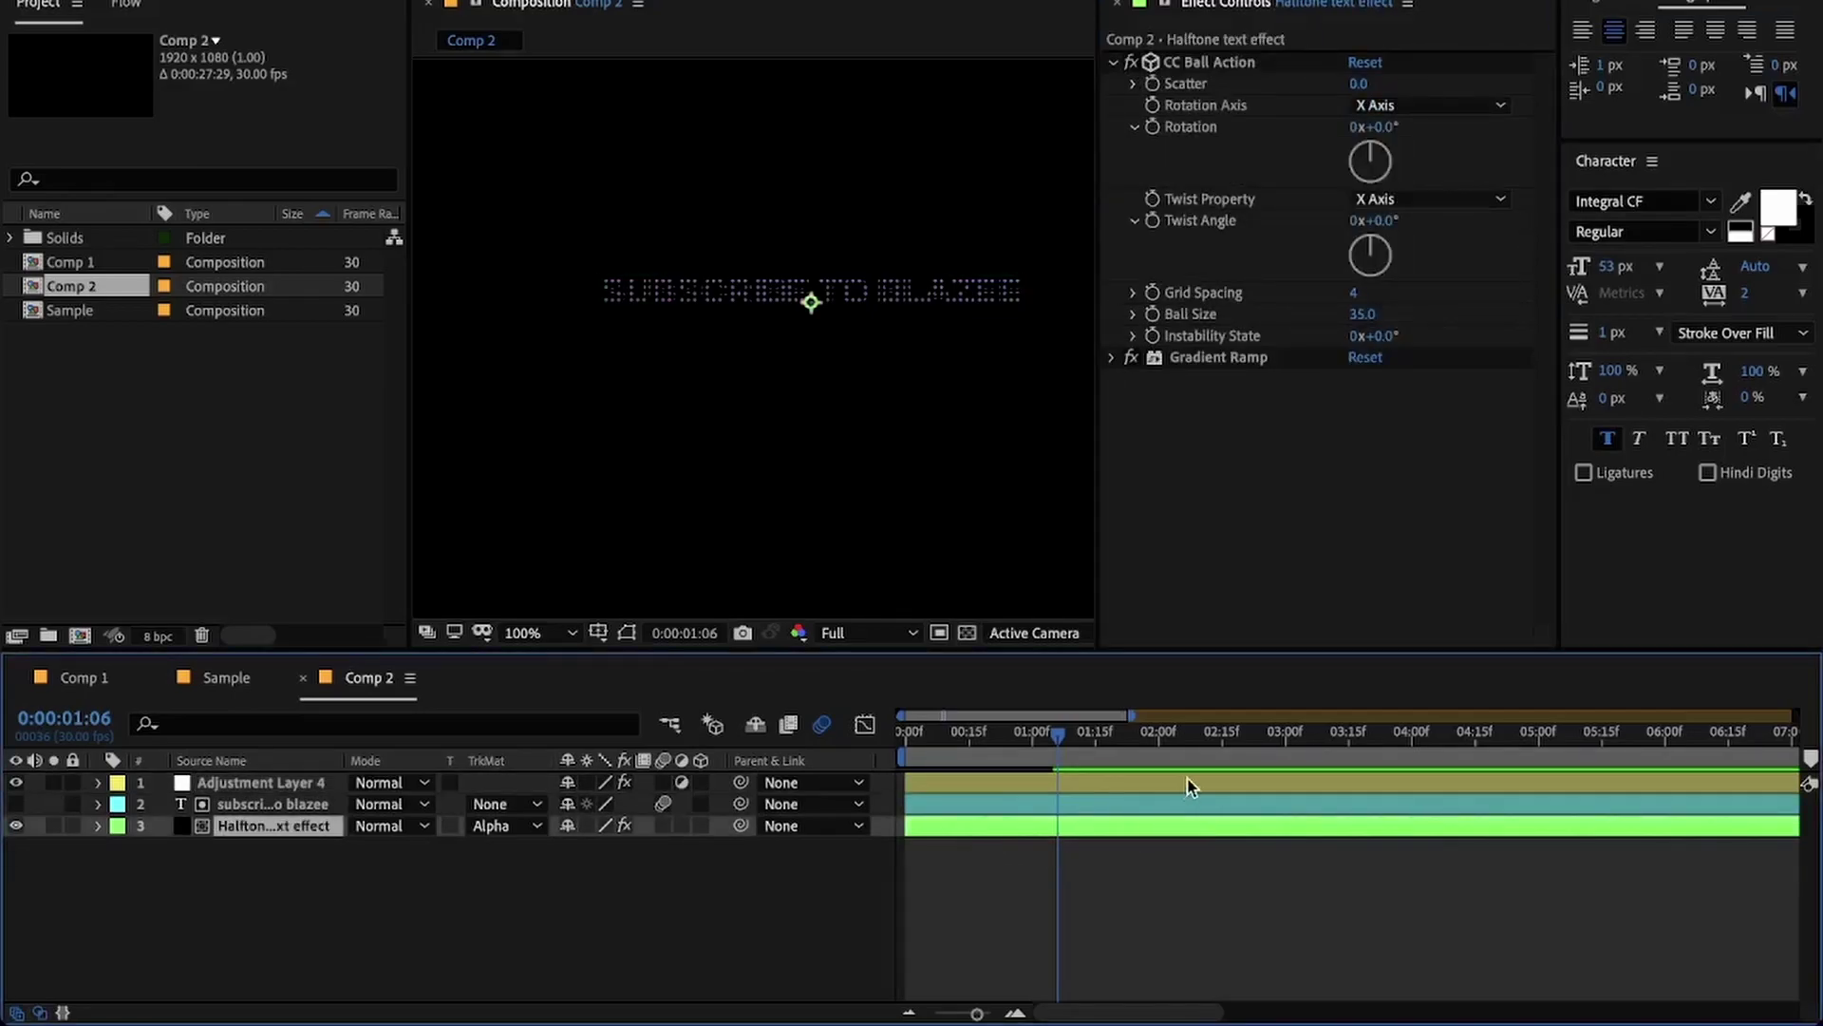
pyautogui.scroll(4, 665, 323)
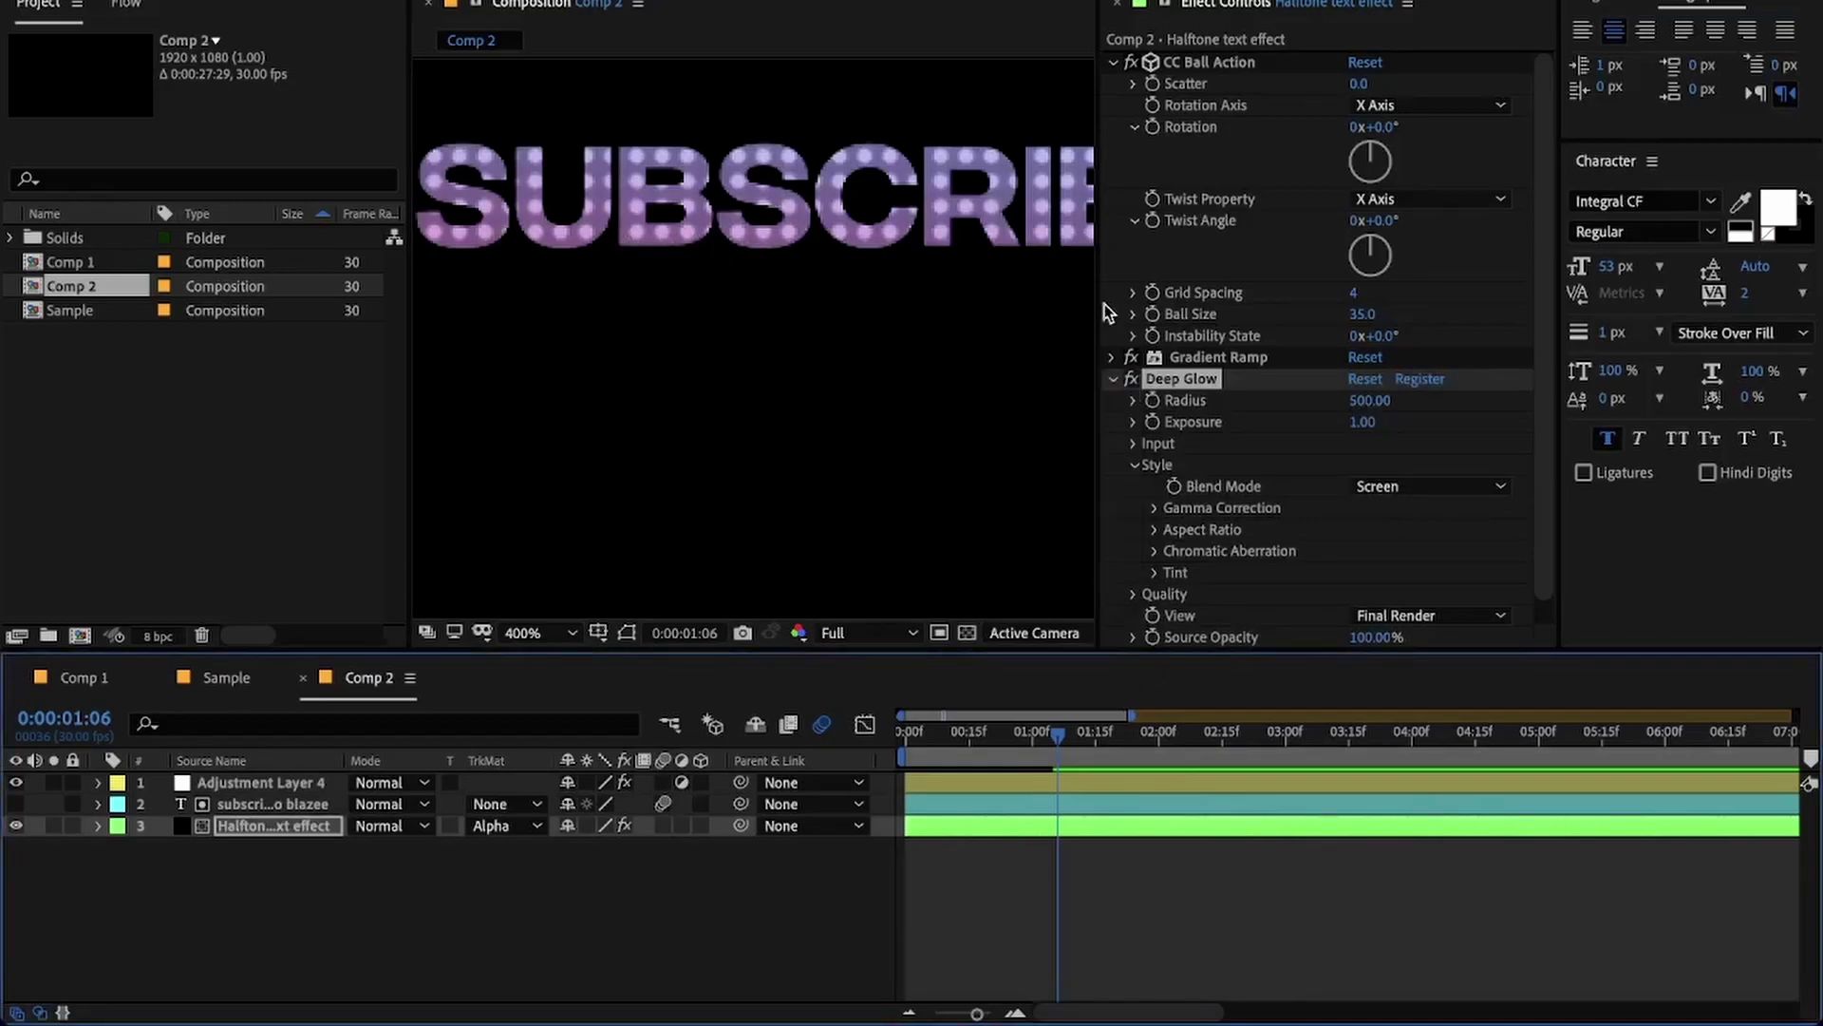
pyautogui.click(1161, 378)
pyautogui.press('Delete')
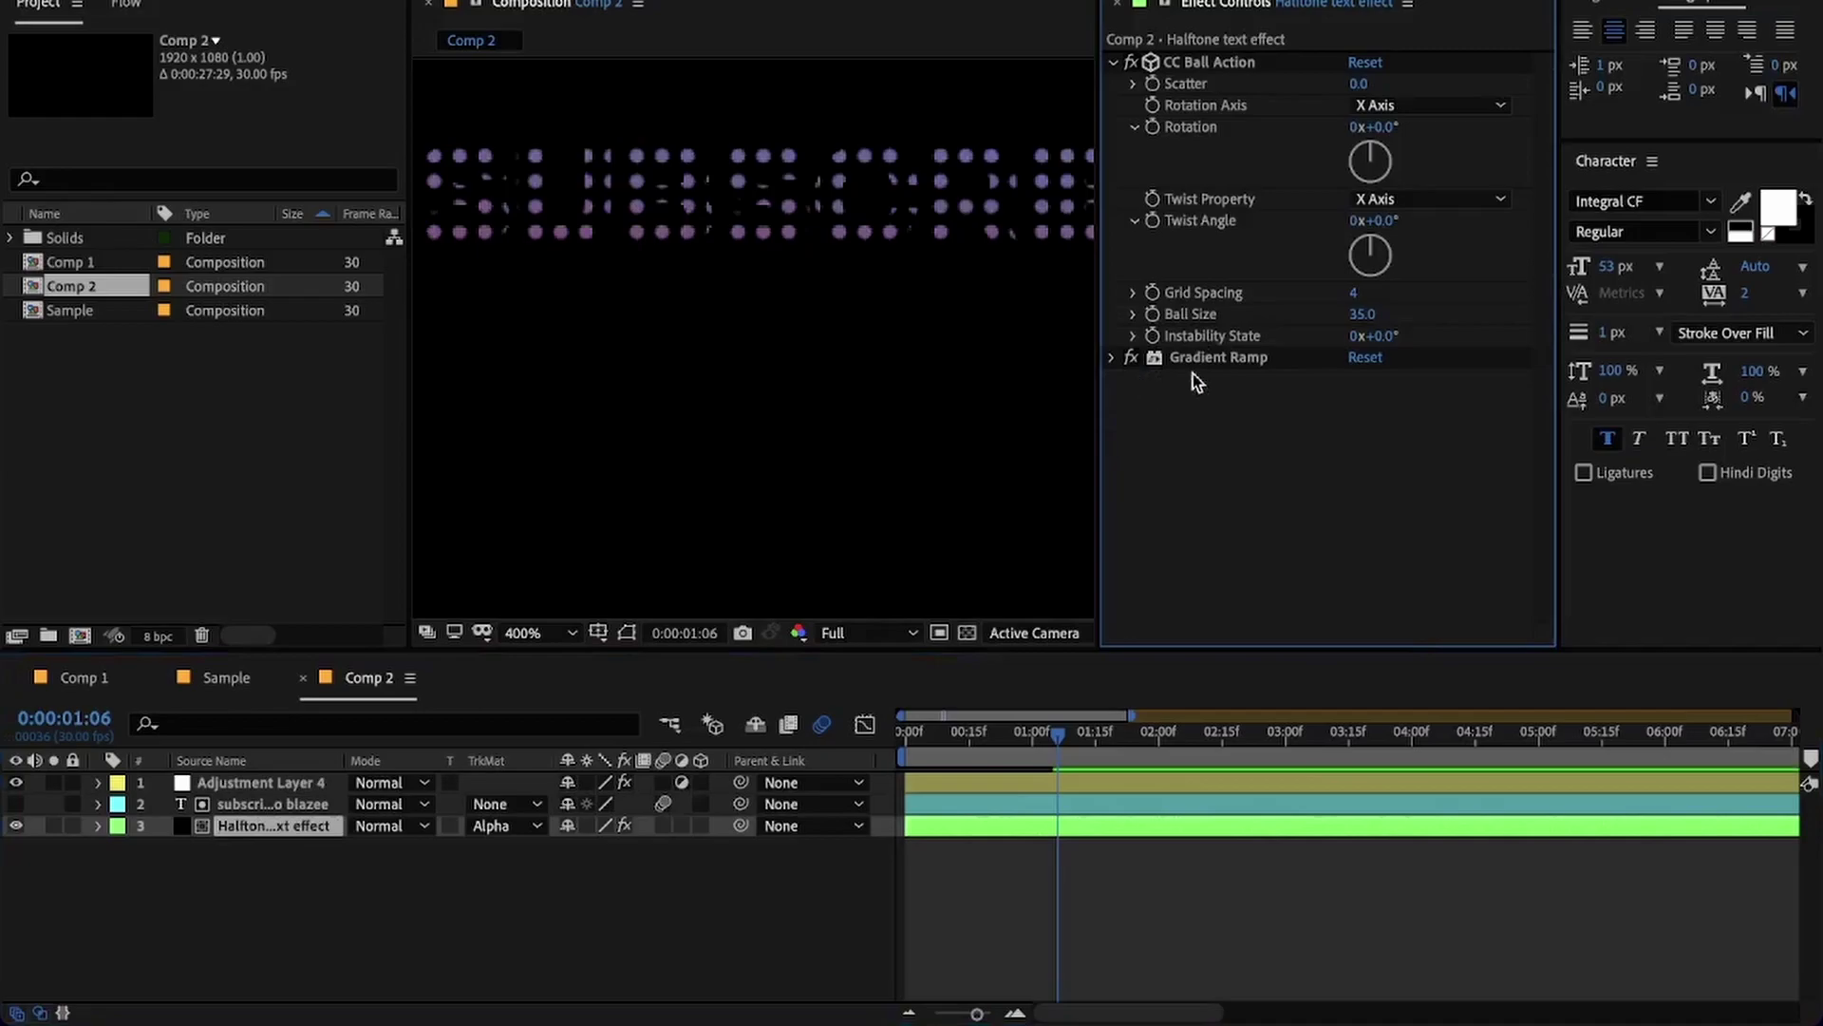
pyautogui.click(1210, 779)
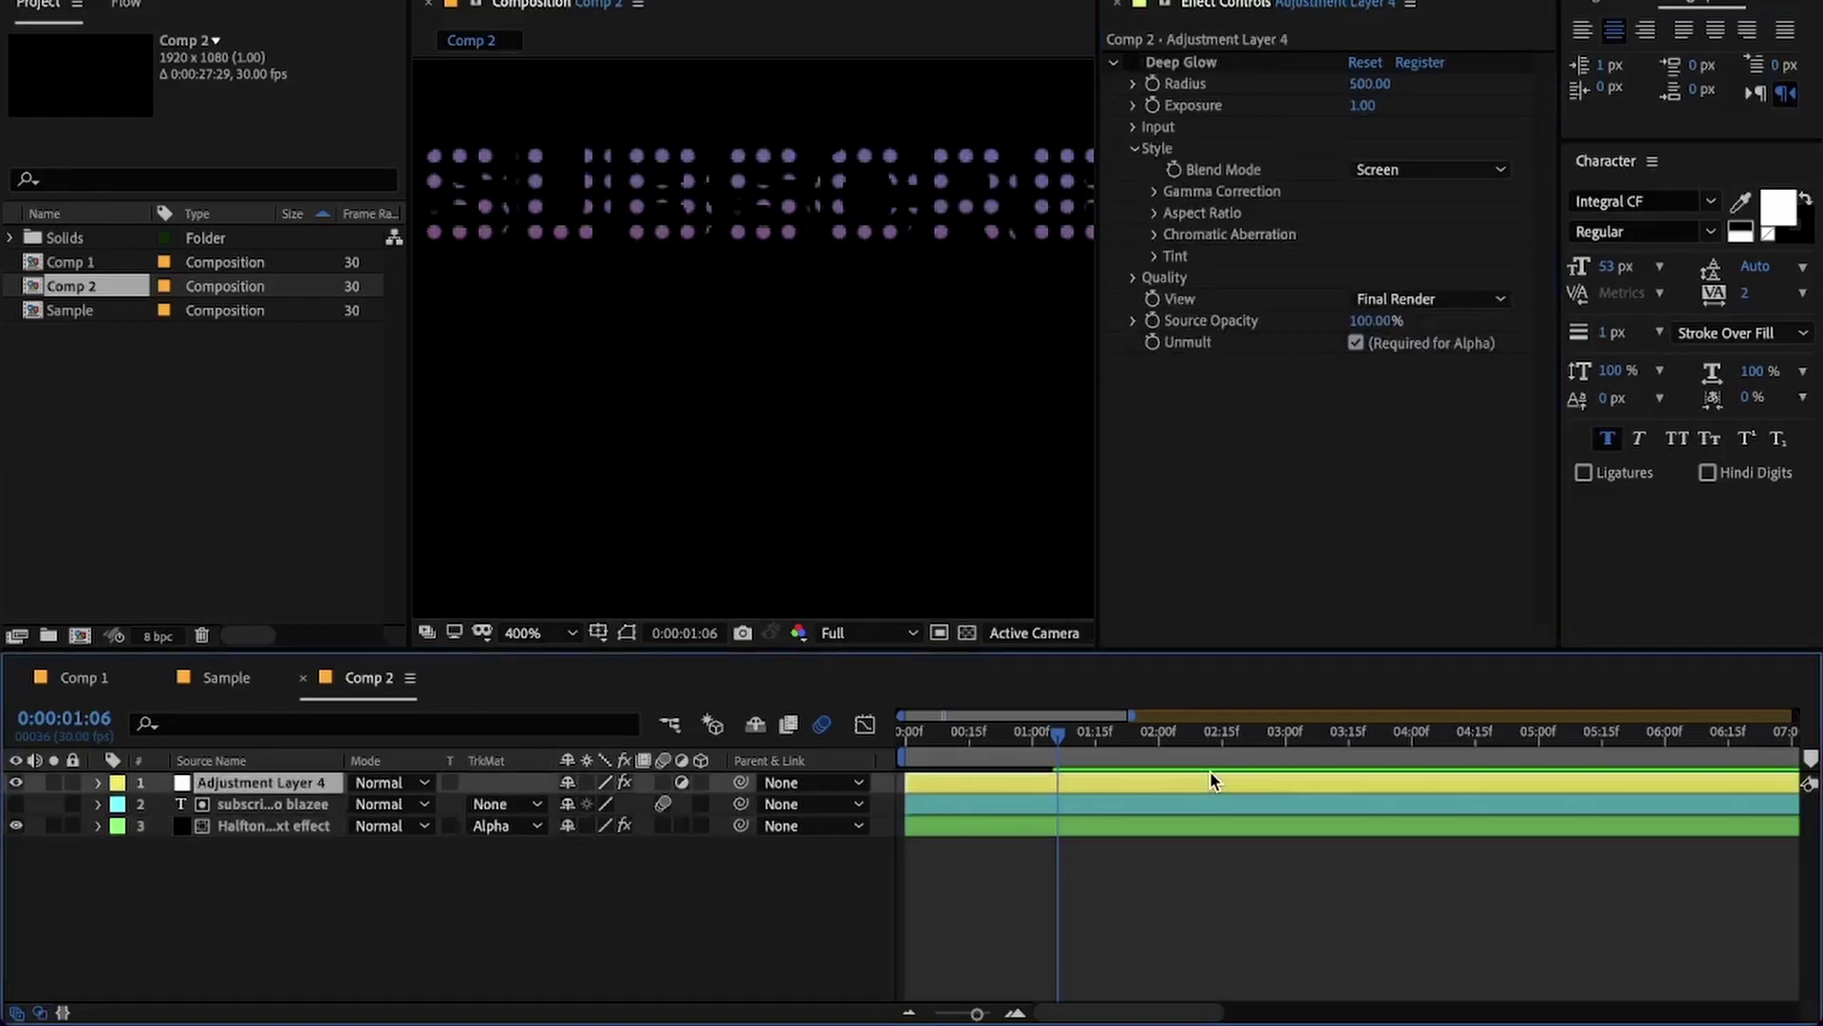
pyautogui.click(1130, 61)
pyautogui.press('/')
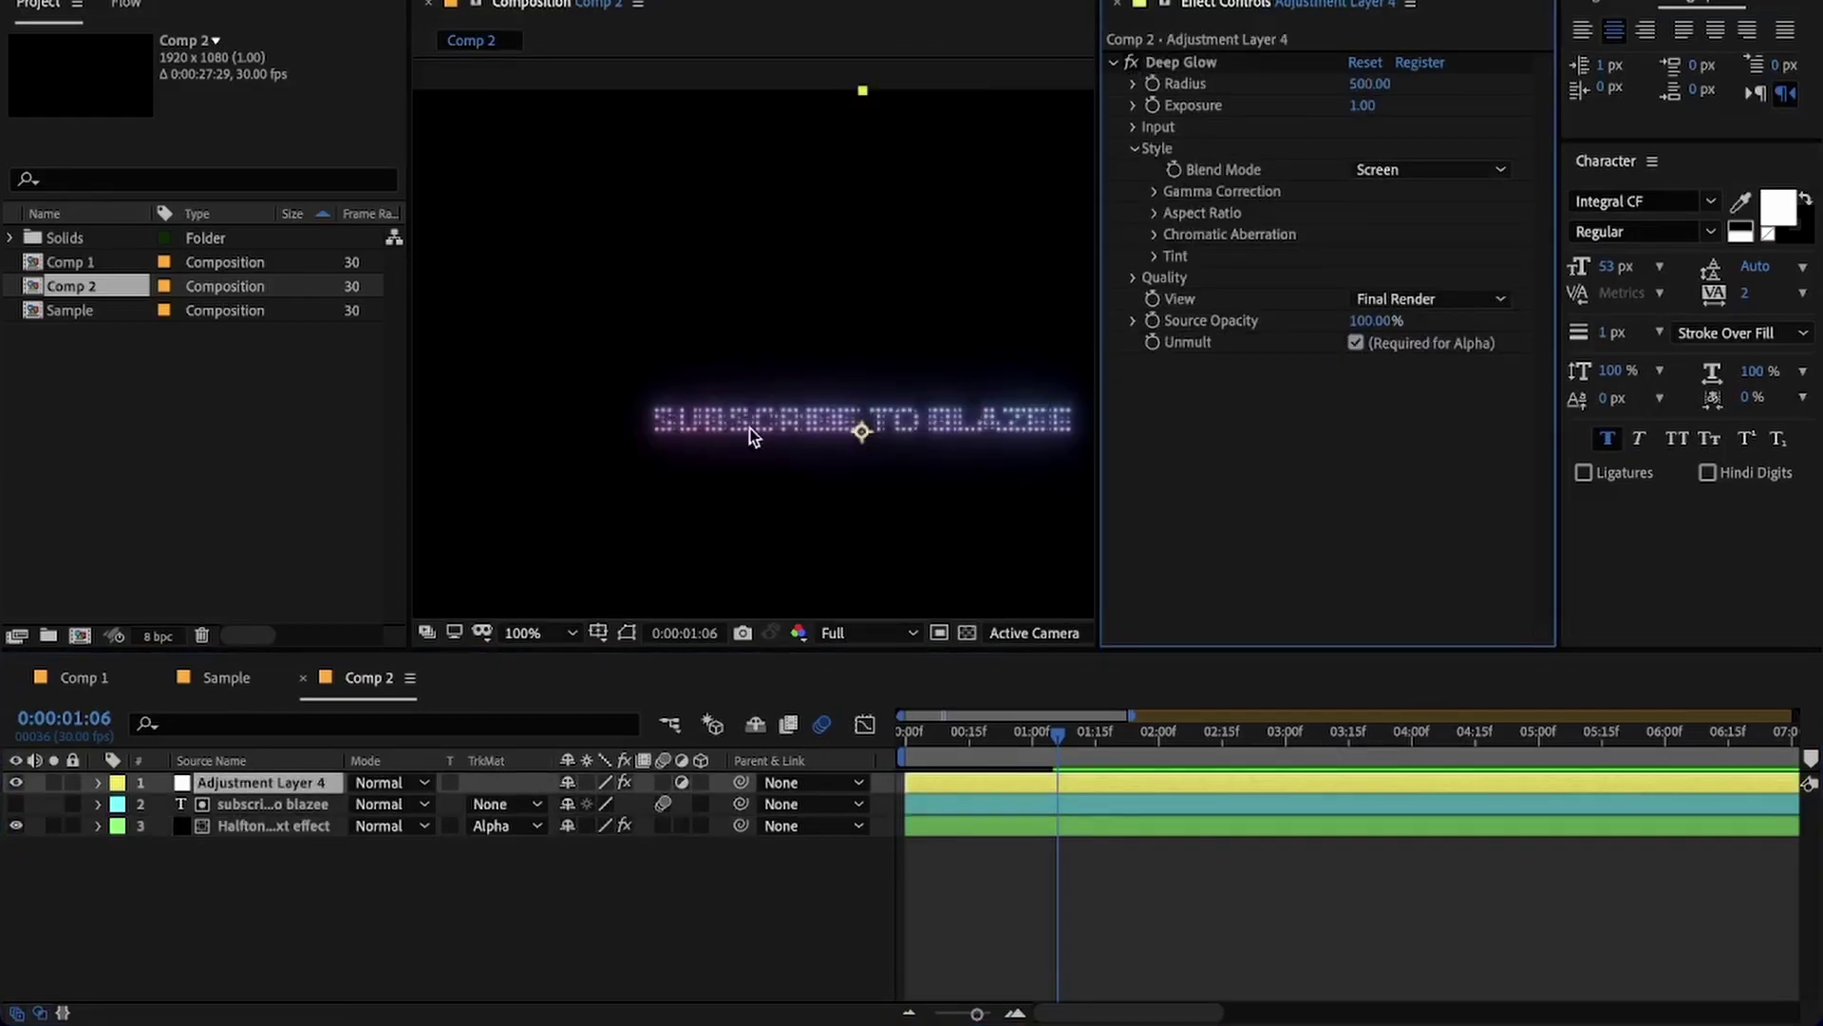
# - Collapse Deep Glow and preview the animation from 0:00:00:00 at Full resolution
pyautogui.click(1111, 61)
pyautogui.moveTo(957, 748); pyautogui.dragTo(866, 763)
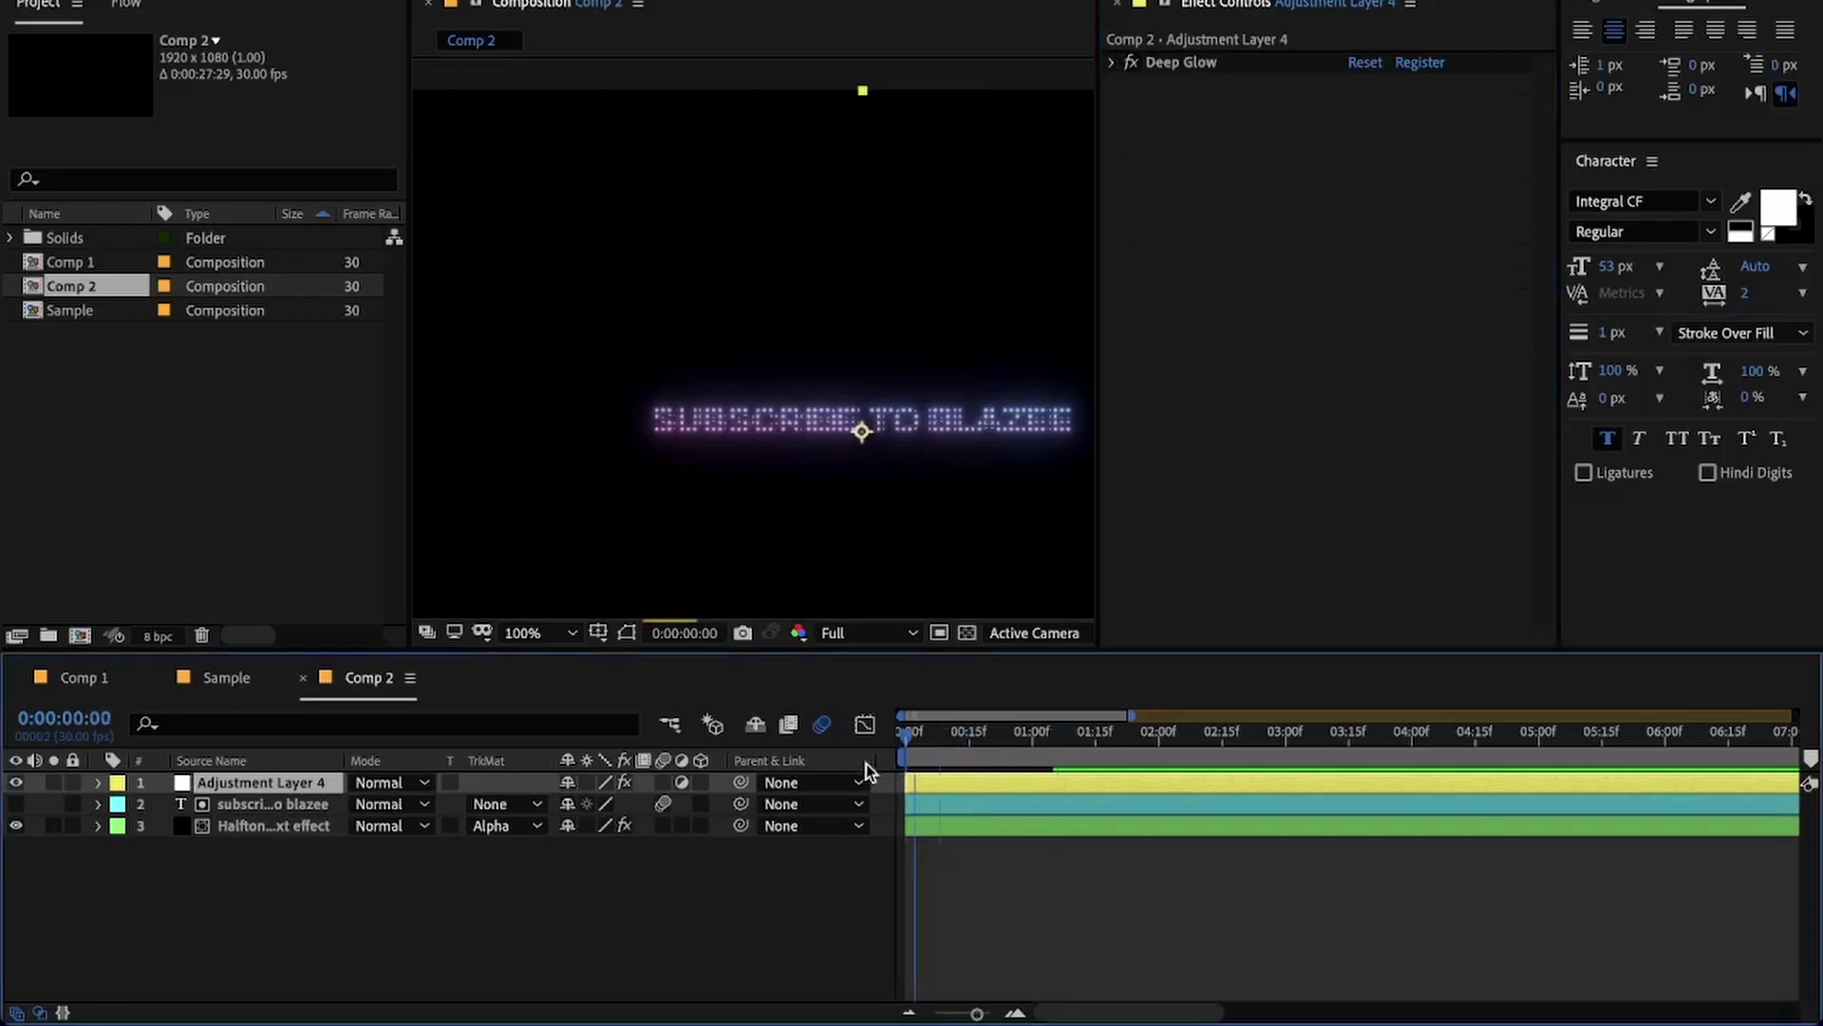
pyautogui.press('space')
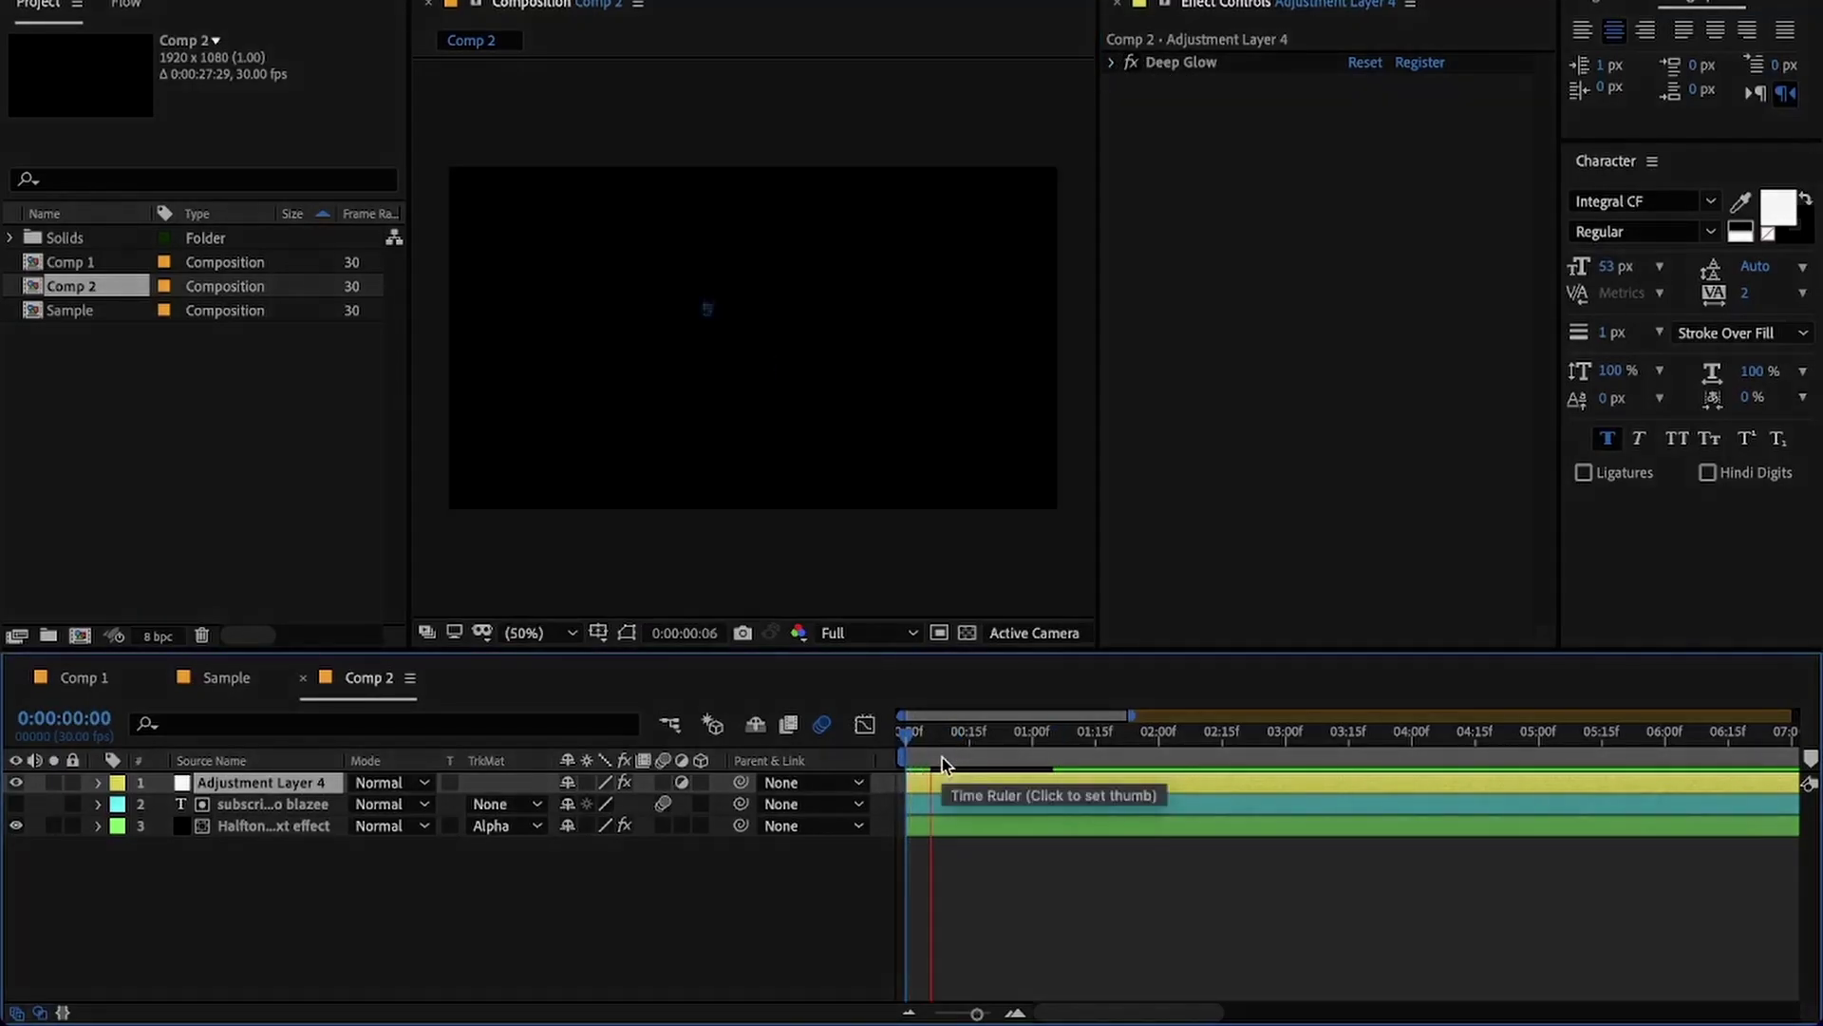
pyautogui.click(879, 638)
pyautogui.click(880, 644)
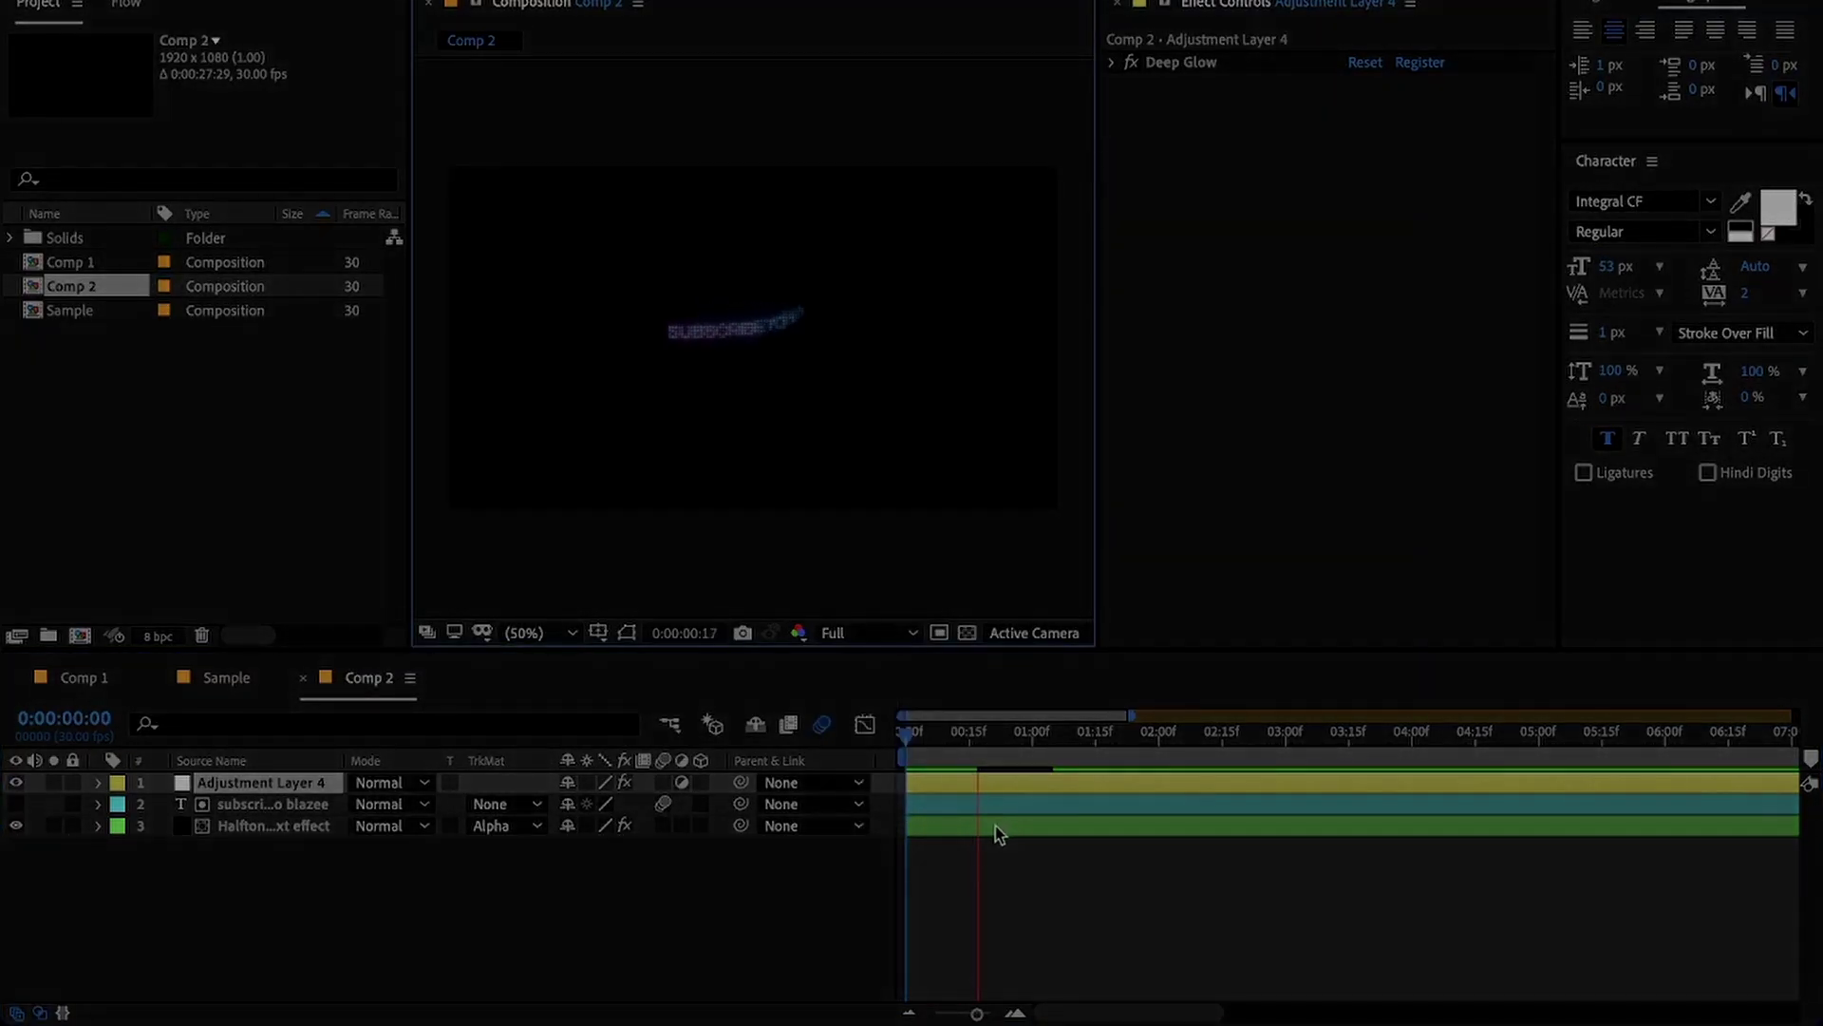